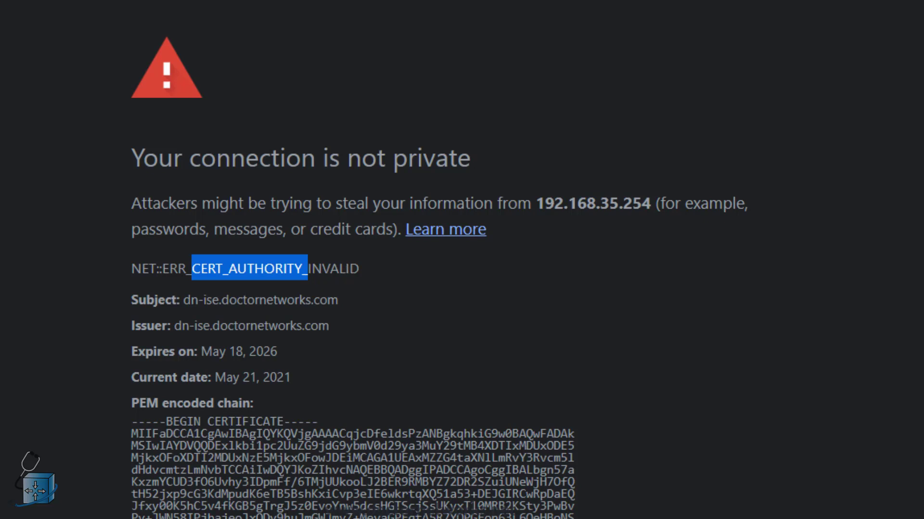
pyautogui.scroll(-4, 438, 269)
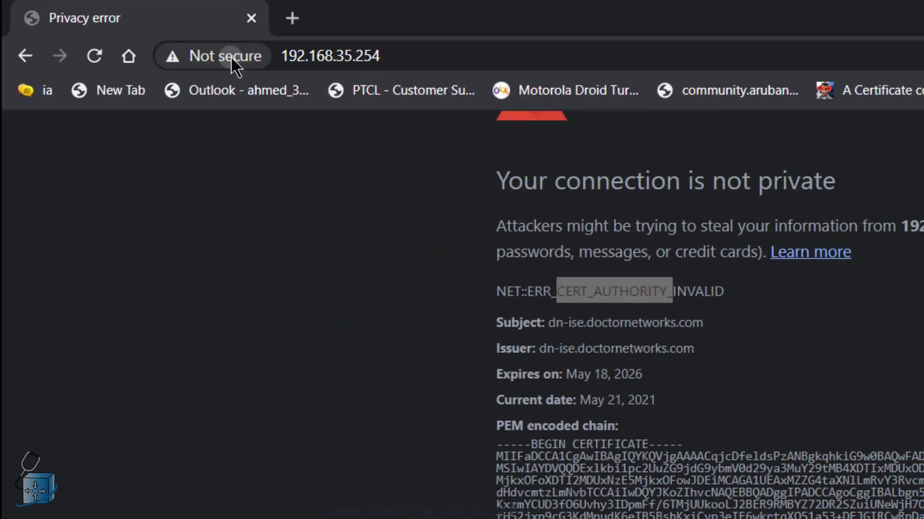
pyautogui.click(230, 55)
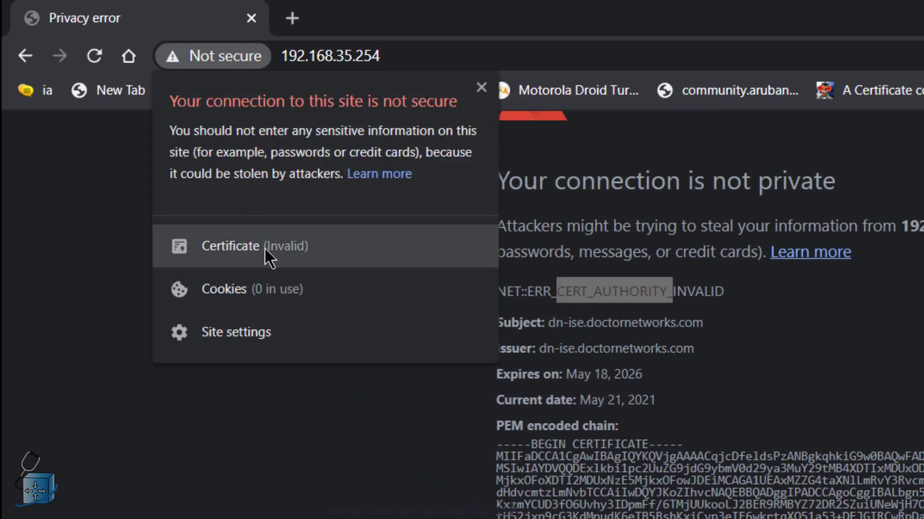
pyautogui.click(268, 254)
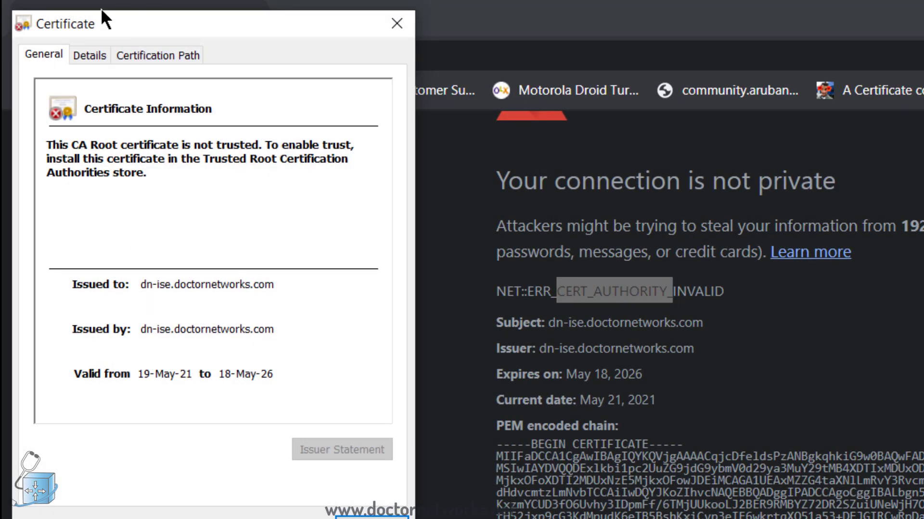
pyautogui.click(157, 61)
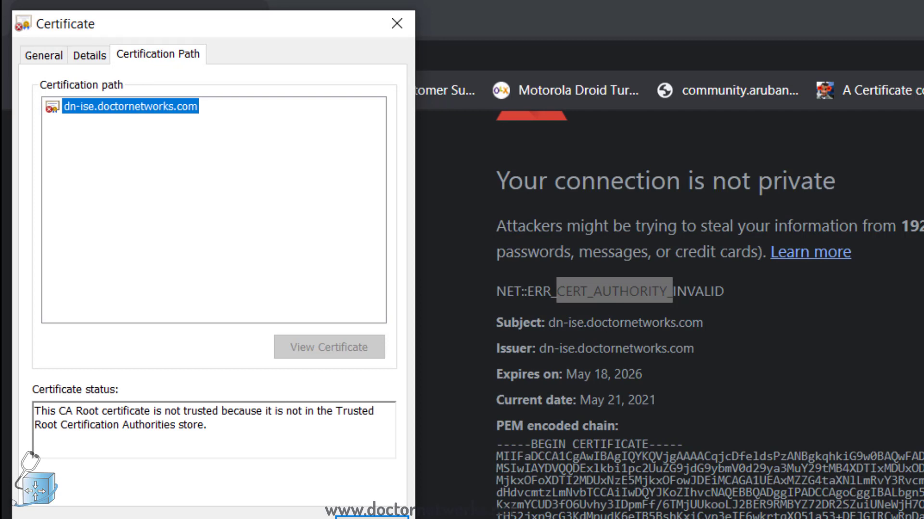
pyautogui.moveTo(37, 410); pyautogui.dragTo(236, 426)
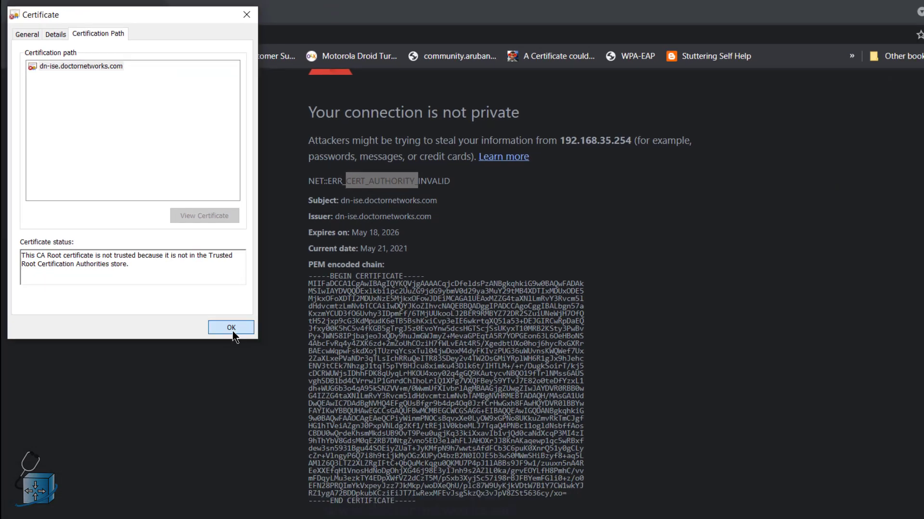
pyautogui.click(352, 494)
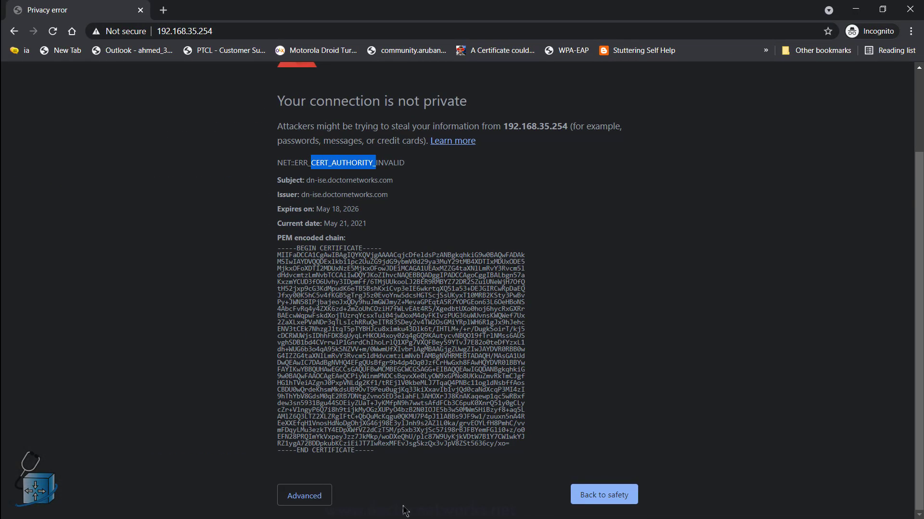
# Bypass the browser's certificate warning and proceed to 192.168.35.254.
pyautogui.click(320, 498)
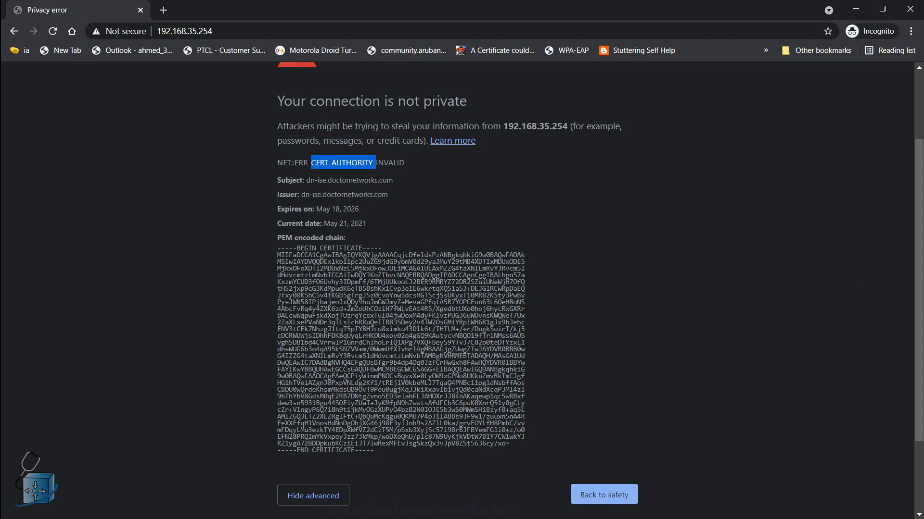
pyautogui.scroll(-3, 919, 244)
pyautogui.click(323, 486)
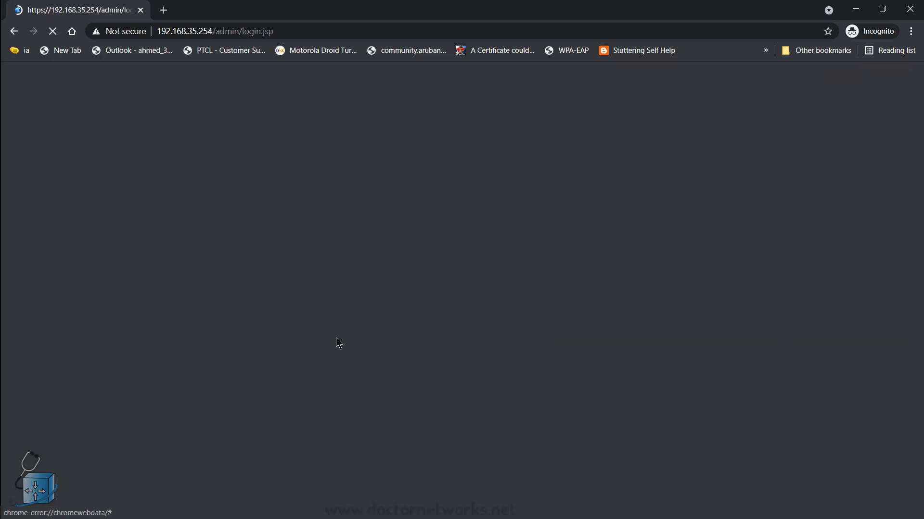
# Log in to ISE as admin with the administrator password.
pyautogui.write('admin')
pyautogui.press('Tab')
pyautogui.write('********')
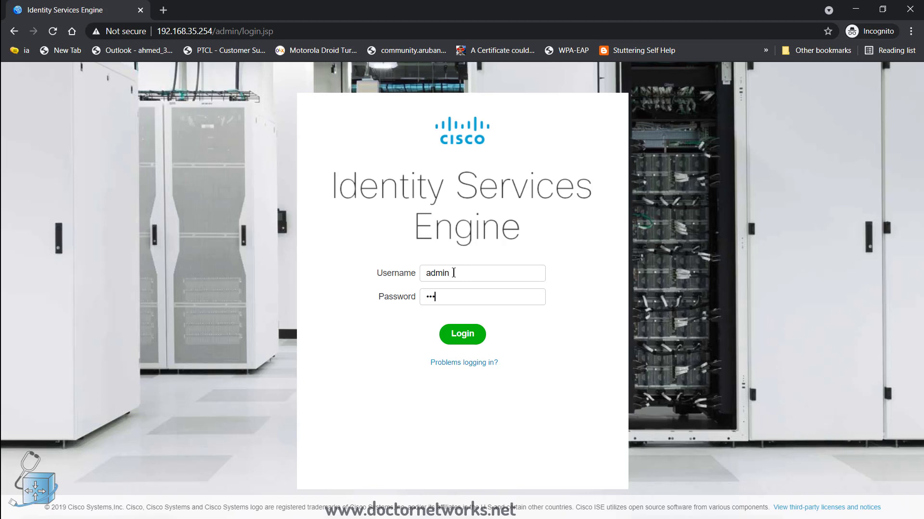
pyautogui.press('Return')
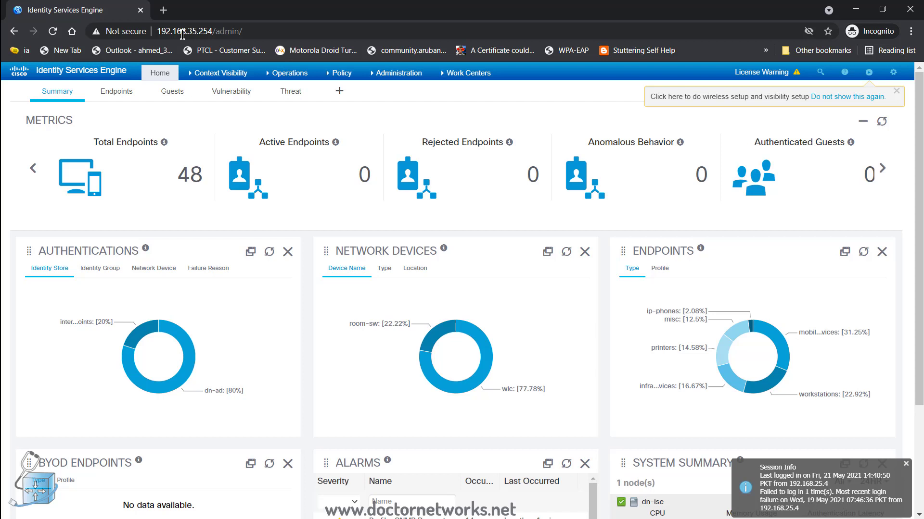
# On the remote server, open the Certification Authority console from Server Manager and select the doctornetworks CA.
pyautogui.hotkey('alt', 'Tab')
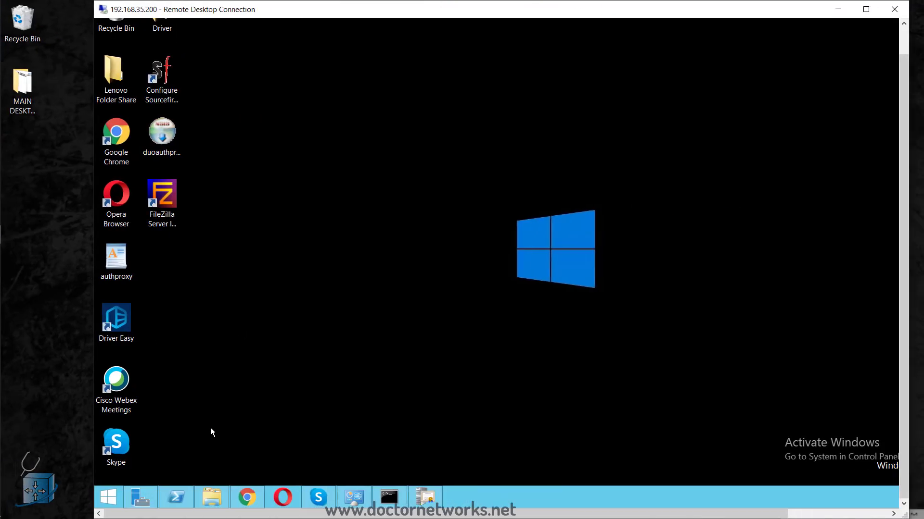
pyautogui.click(149, 494)
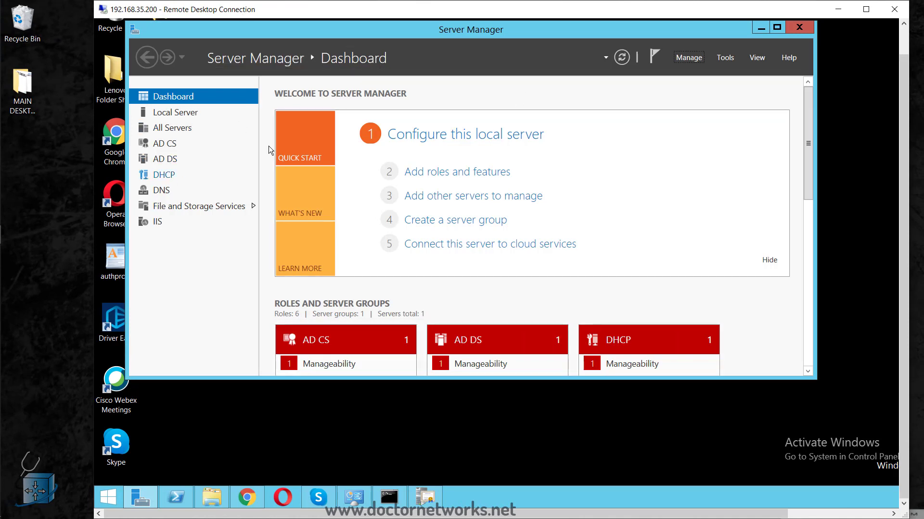
pyautogui.click(722, 57)
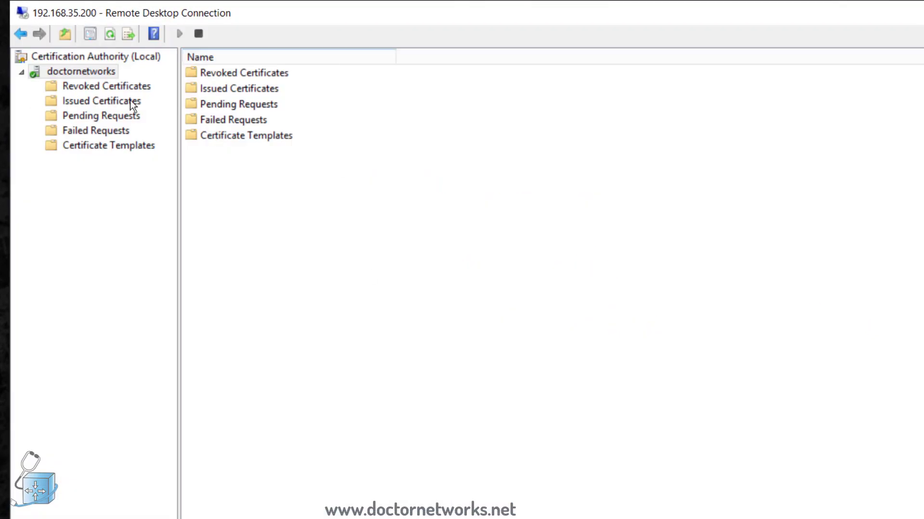
pyautogui.click(82, 71)
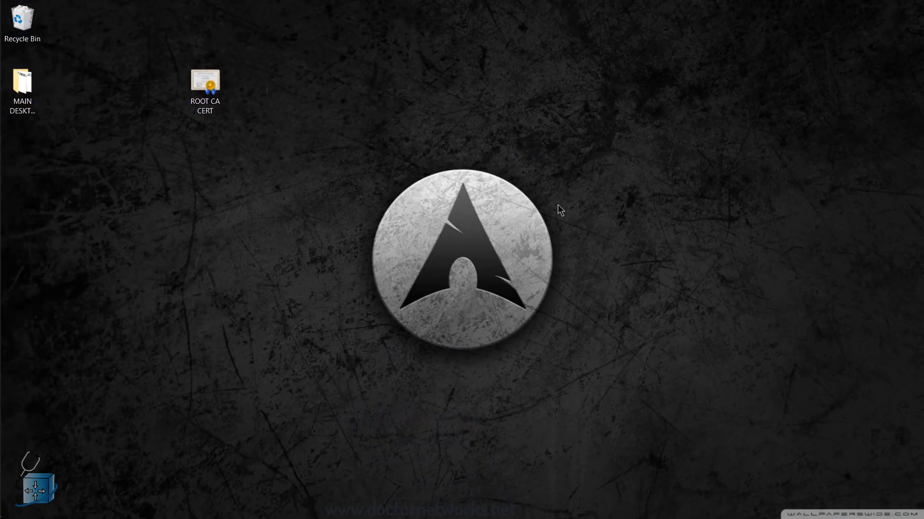
# In a new private tab, open 192.168.35.200/certsrv and sign in to certificate services.
pyautogui.hotkey('alt', 'Tab')
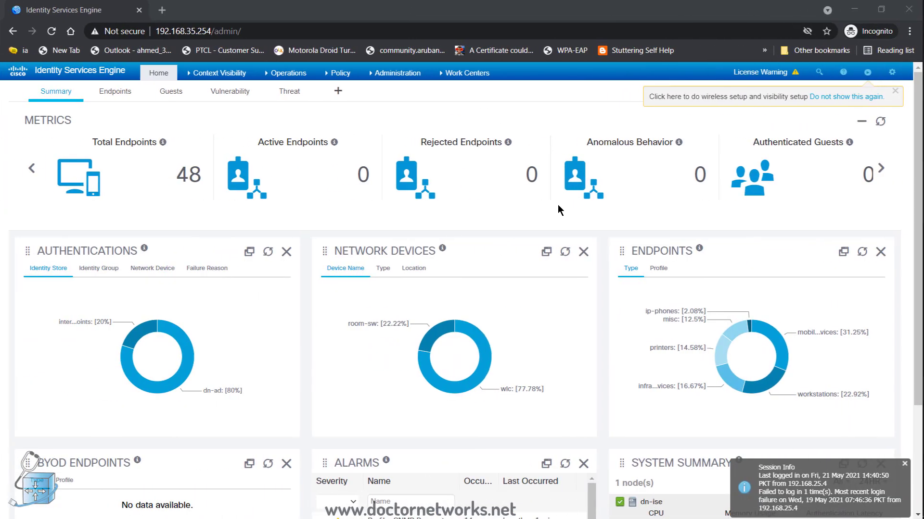
pyautogui.click(163, 10)
pyautogui.write('192.168.35.200/certsrv')
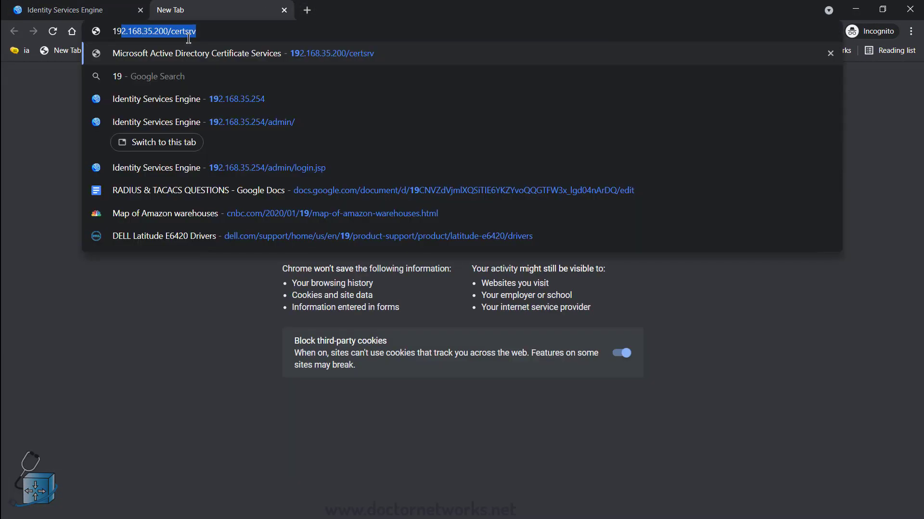
pyautogui.press('Right')
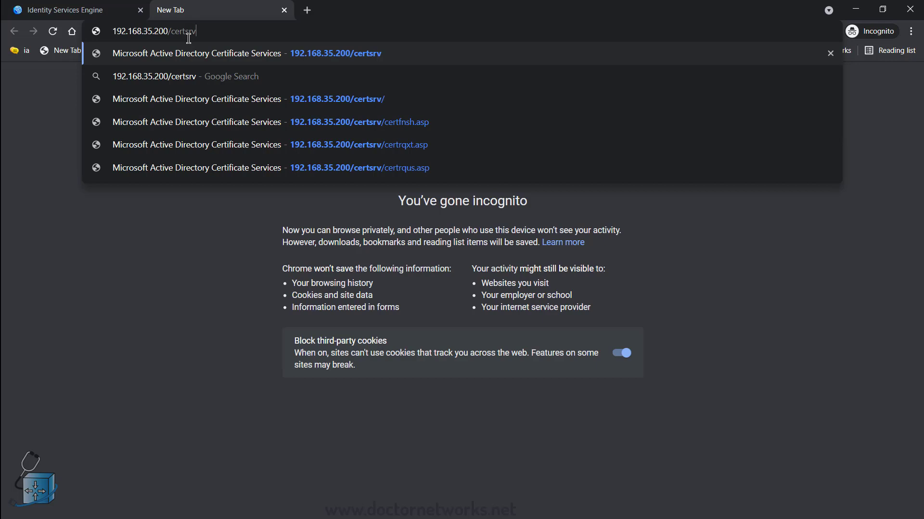
pyautogui.press('Return')
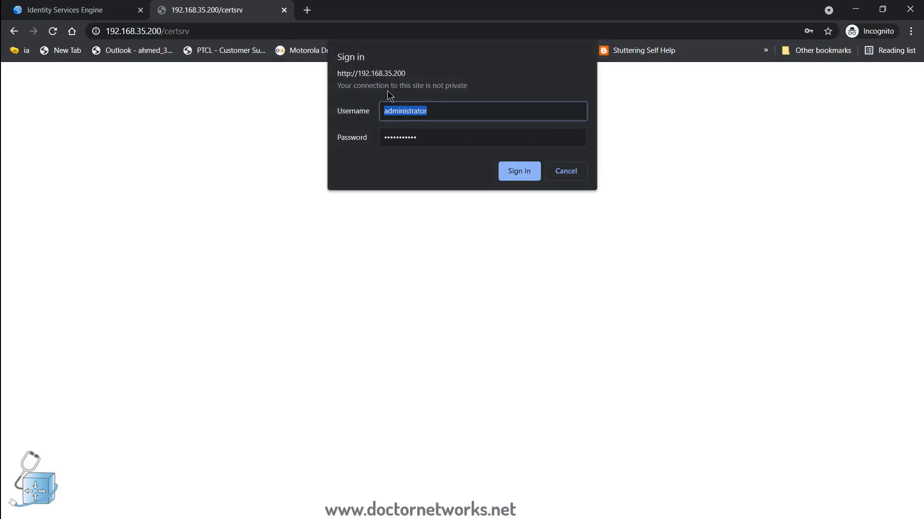
pyautogui.click(518, 172)
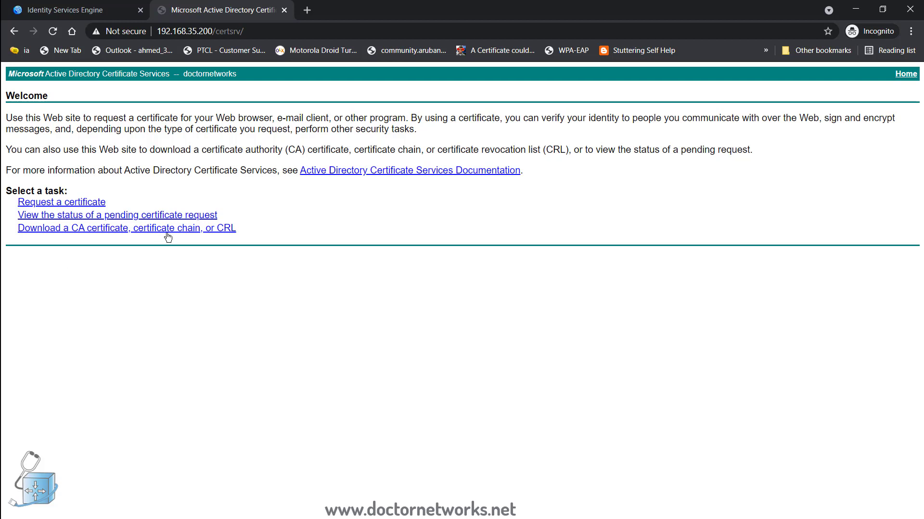
# Download the current CA certificate in Base 64 and open the certnew (11).cer file.
pyautogui.click(113, 229)
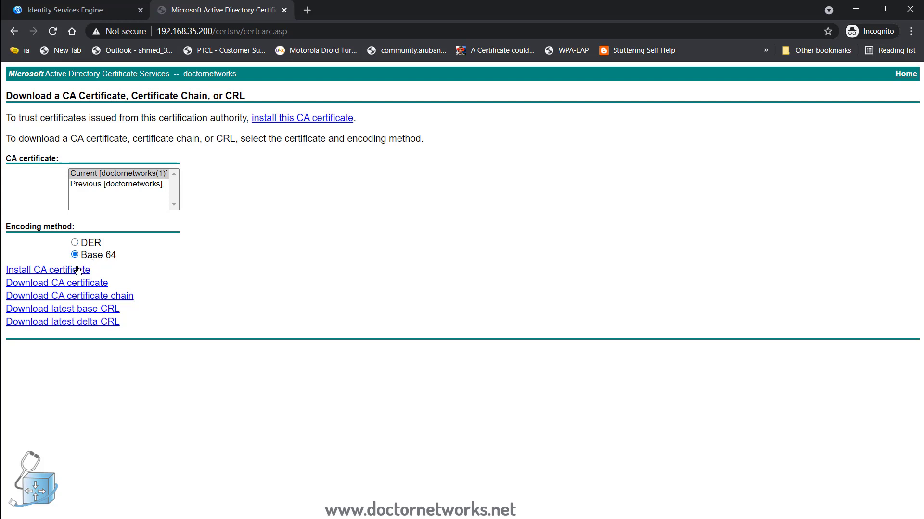
pyautogui.click(75, 284)
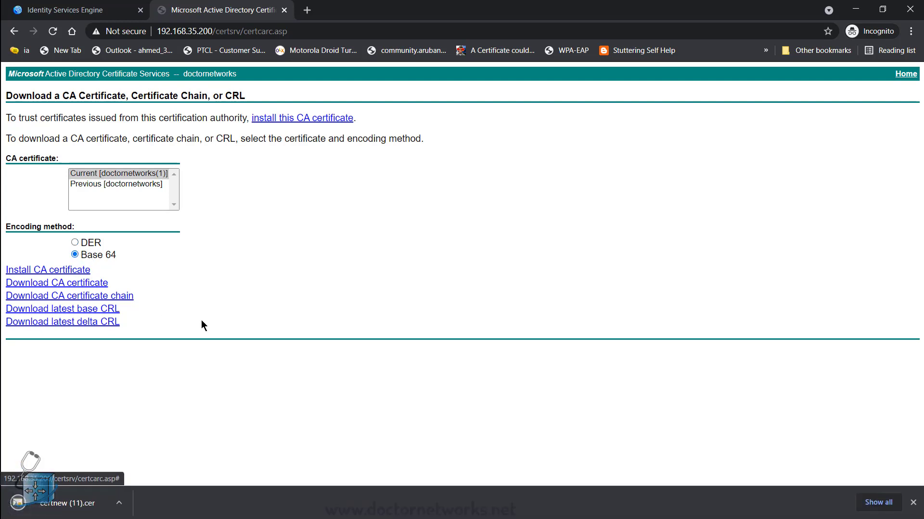
pyautogui.click(101, 505)
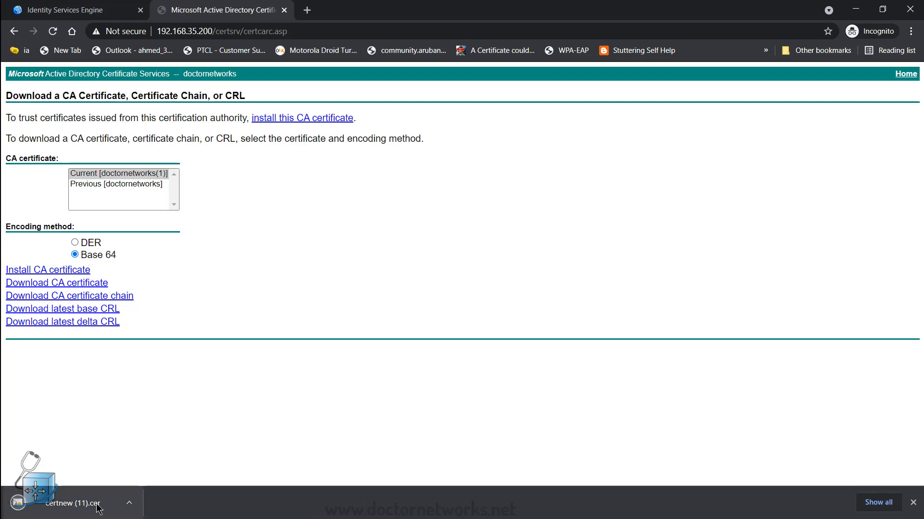
pyautogui.click(495, 281)
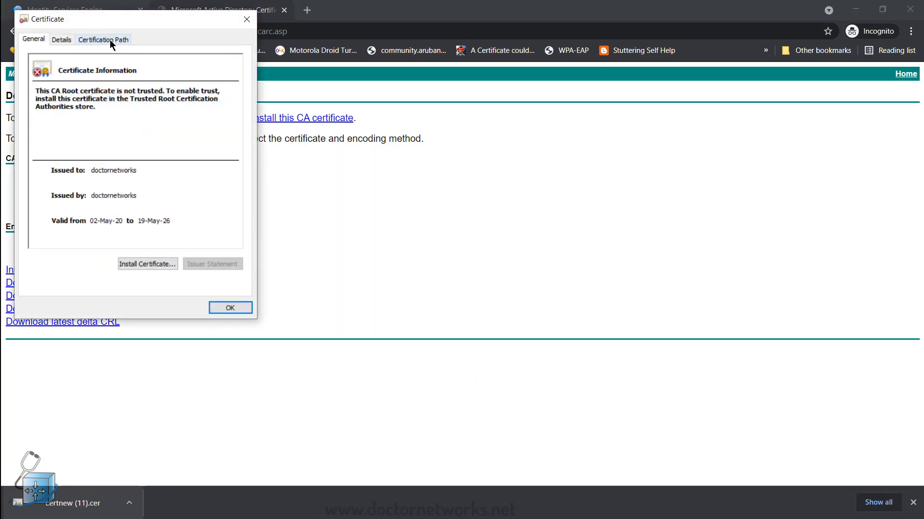
# Inspect the certificate's Certification Path and Issuer details, then close the certificate window.
pyautogui.click(110, 39)
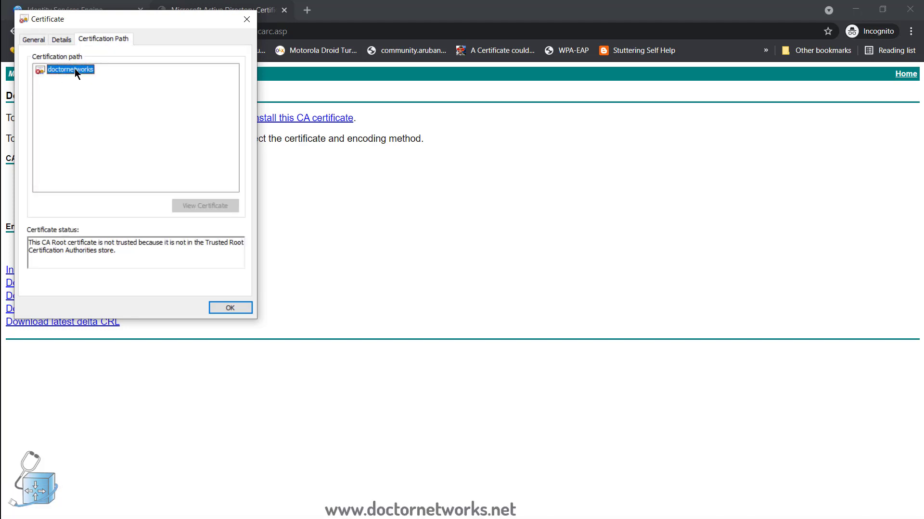
pyautogui.click(62, 40)
pyautogui.click(39, 40)
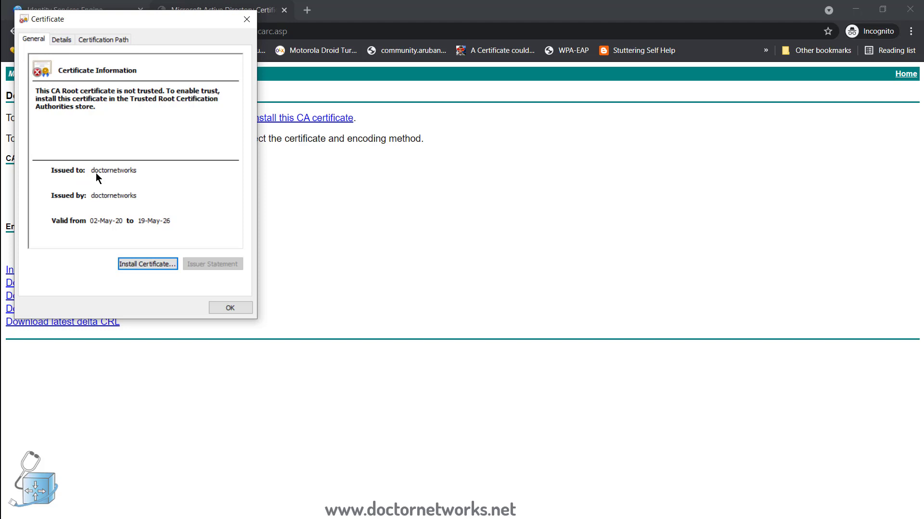
pyautogui.click(56, 41)
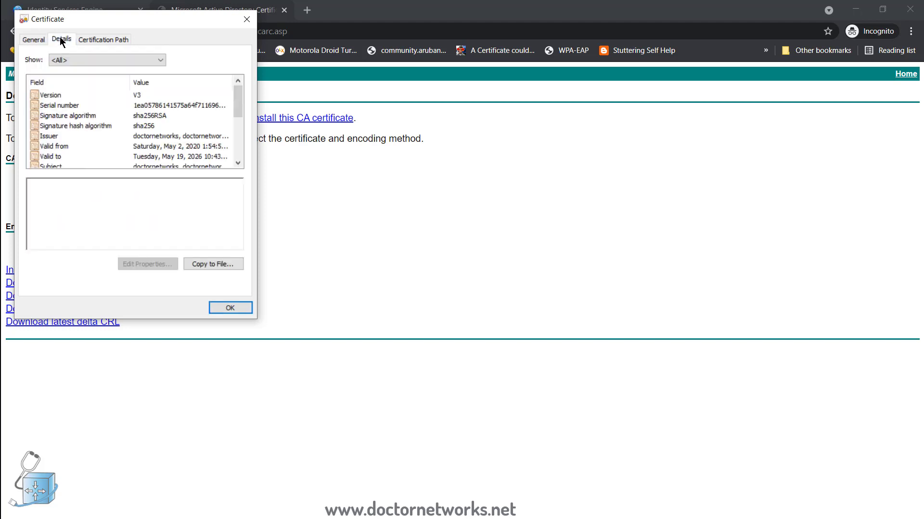
pyautogui.click(61, 136)
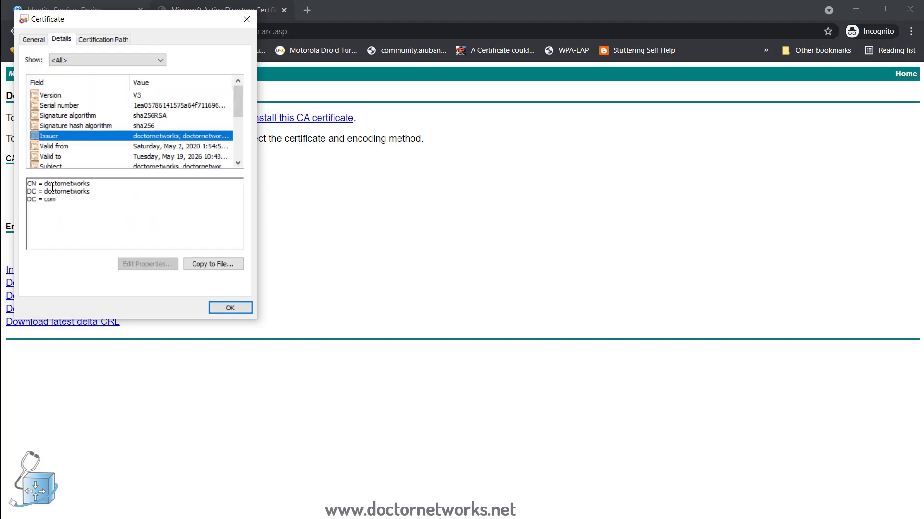
pyautogui.moveTo(57, 192); pyautogui.dragTo(74, 204)
pyautogui.click(89, 207)
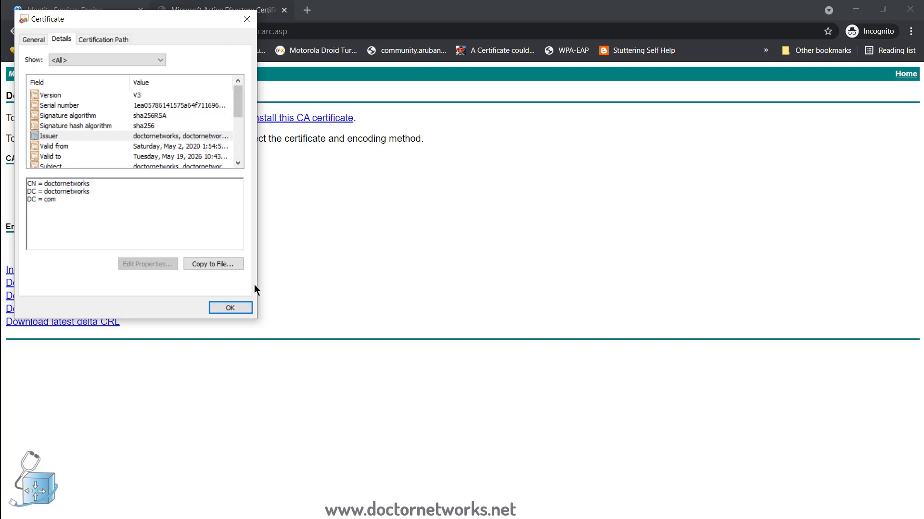
pyautogui.click(238, 306)
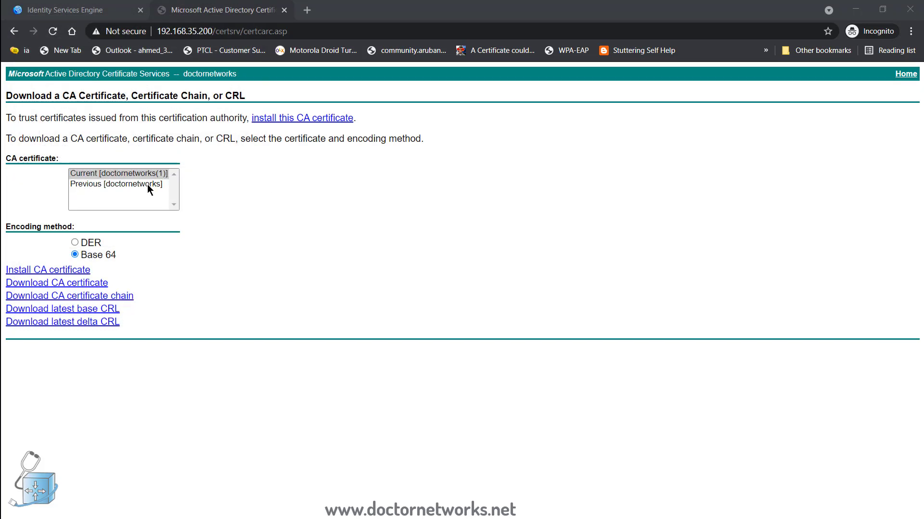
# Download the CA certificate again as certnew (12).cer, open it, and start Install Certificate.
pyautogui.click(67, 283)
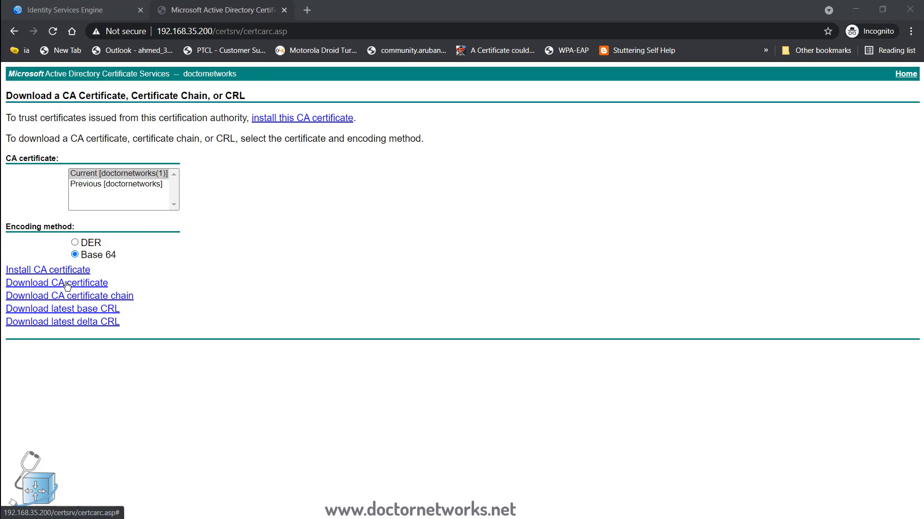
pyautogui.click(89, 503)
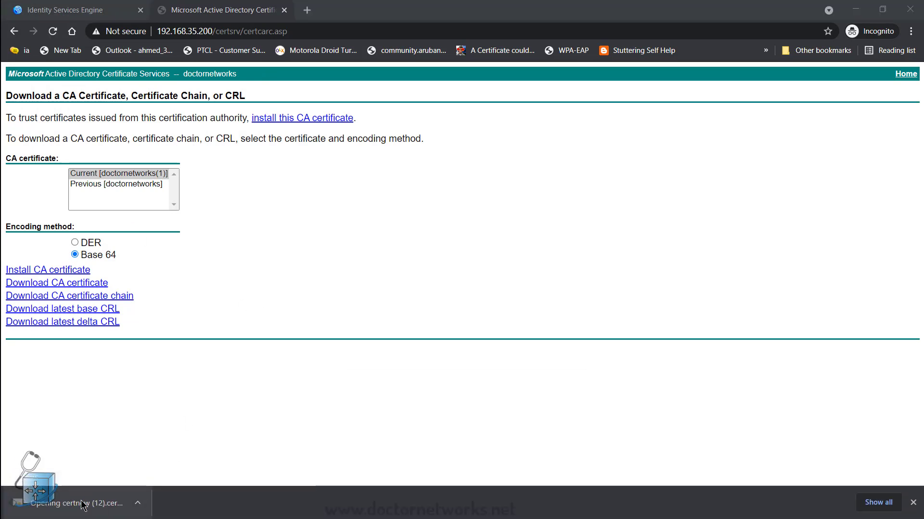
pyautogui.click(503, 284)
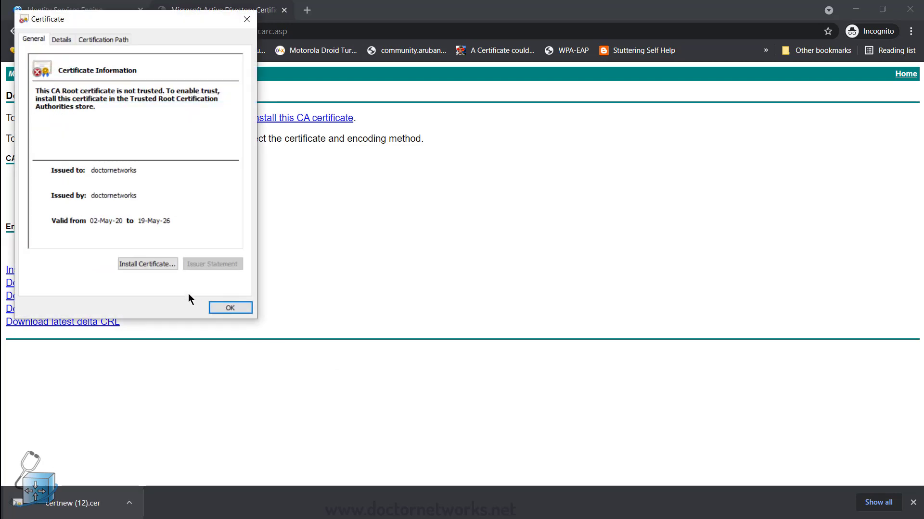
pyautogui.click(154, 261)
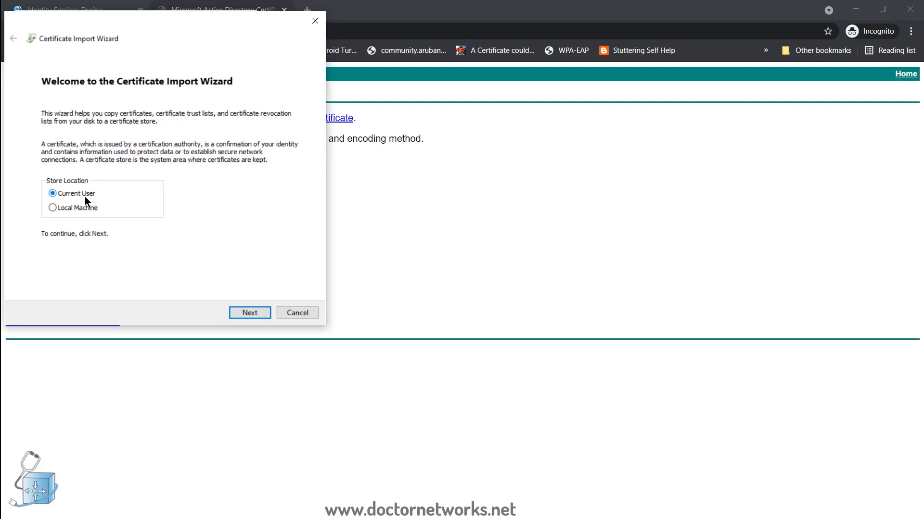
# Install for Local Machine, placing the certificate in Trusted Root Certification Authorities.
pyautogui.click(54, 208)
pyautogui.click(246, 312)
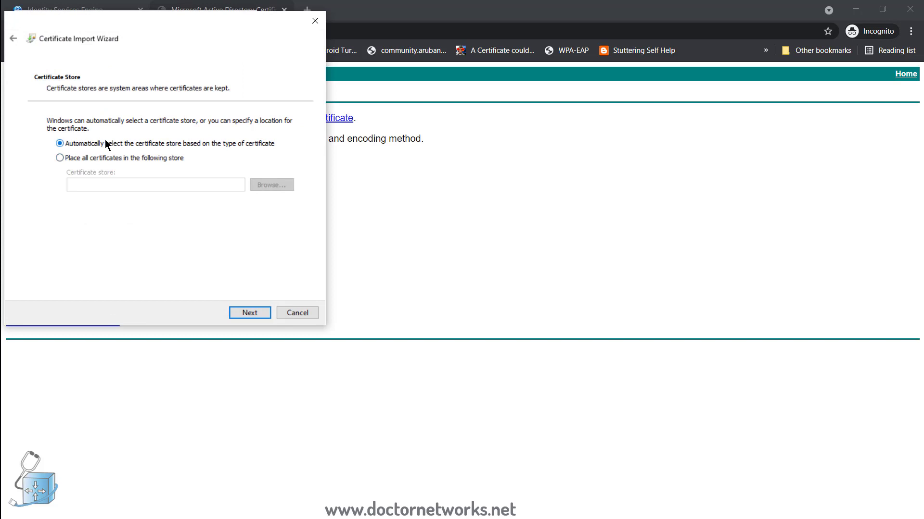
pyautogui.click(73, 160)
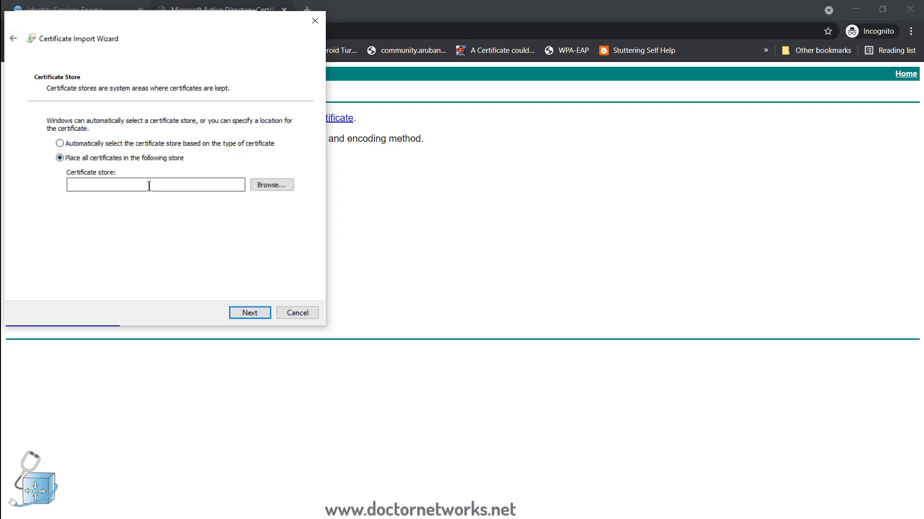
pyautogui.click(265, 185)
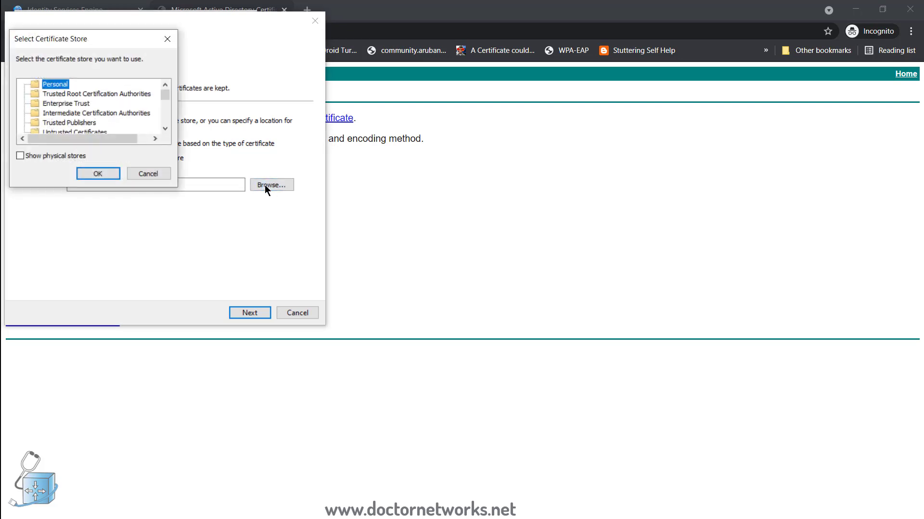
pyautogui.click(82, 93)
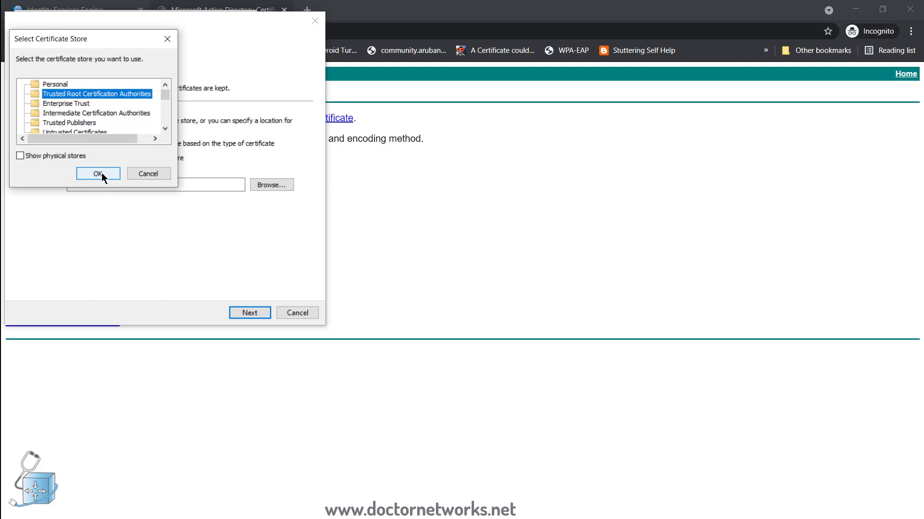
pyautogui.click(102, 174)
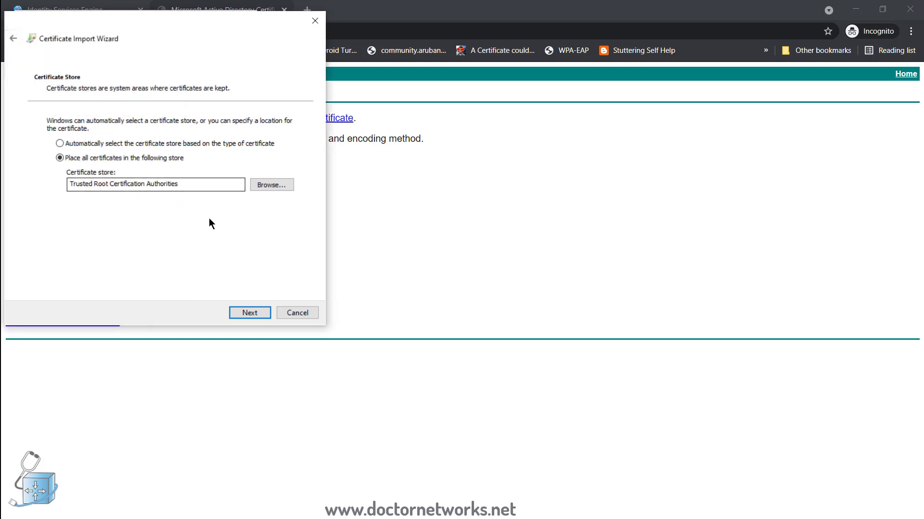
# Finish the import, dismiss the success message, and close the certificate window.
pyautogui.click(254, 313)
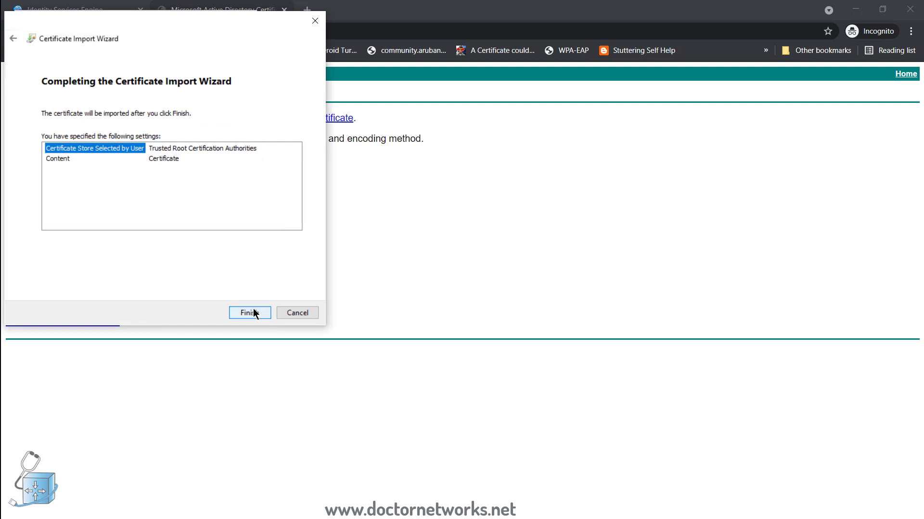
pyautogui.click(249, 313)
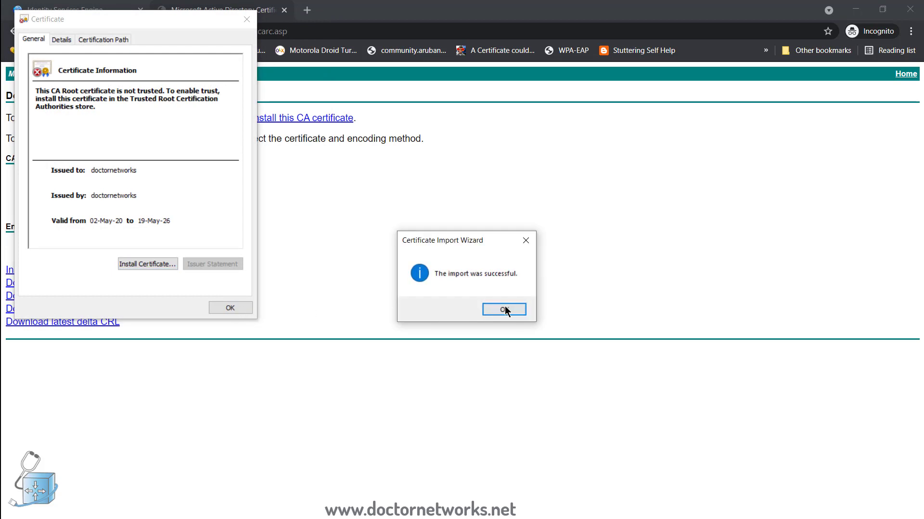
pyautogui.click(504, 310)
pyautogui.click(238, 306)
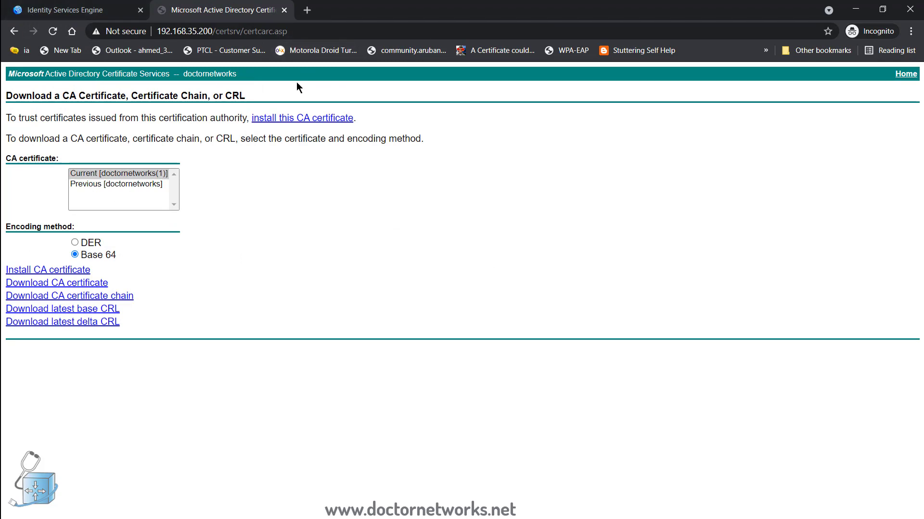
pyautogui.hotkey('alt', 'Tab')
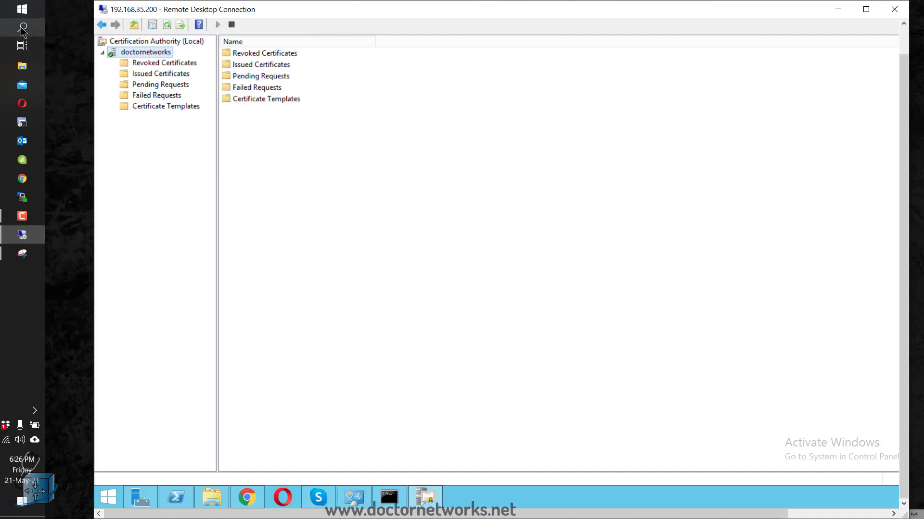
# Launch the local computer certificate manager (certlm) and position its window.
pyautogui.click(22, 29)
pyautogui.write('certi')
pyautogui.press('Escape')
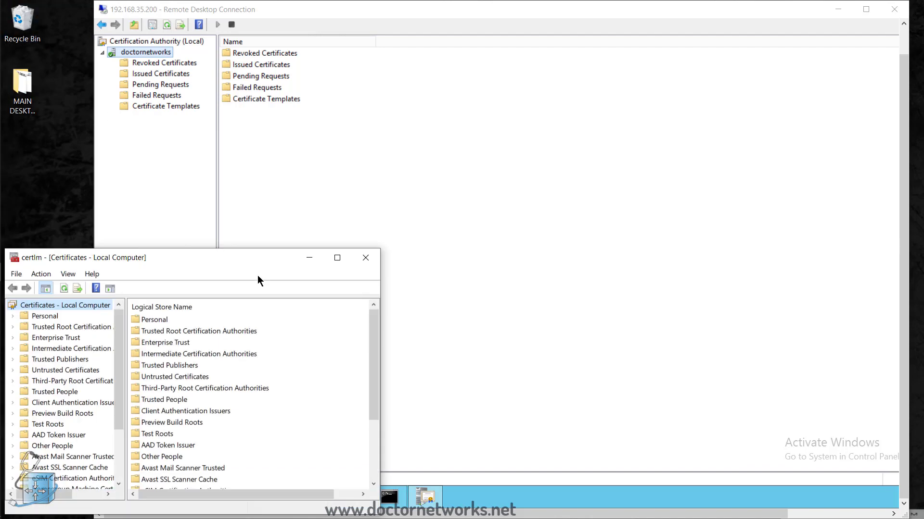
pyautogui.moveTo(202, 264); pyautogui.dragTo(338, 1)
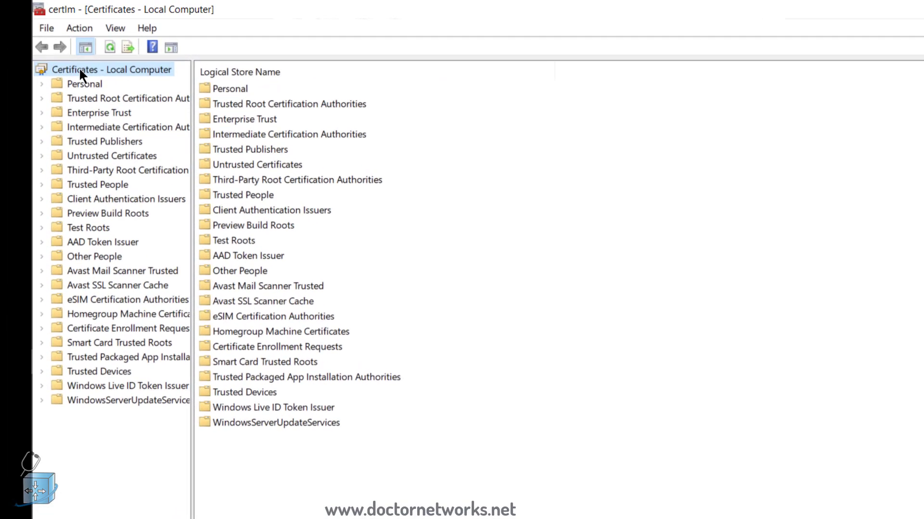
pyautogui.click(81, 85)
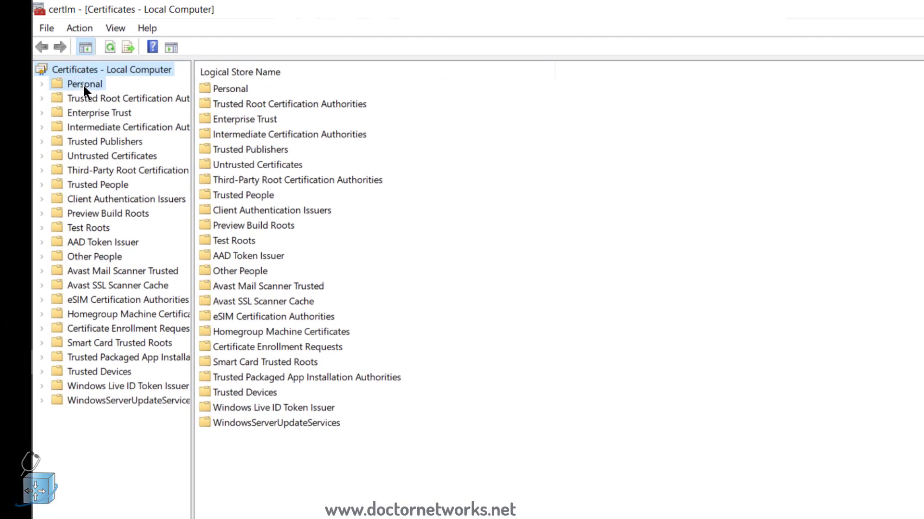
pyautogui.click(79, 68)
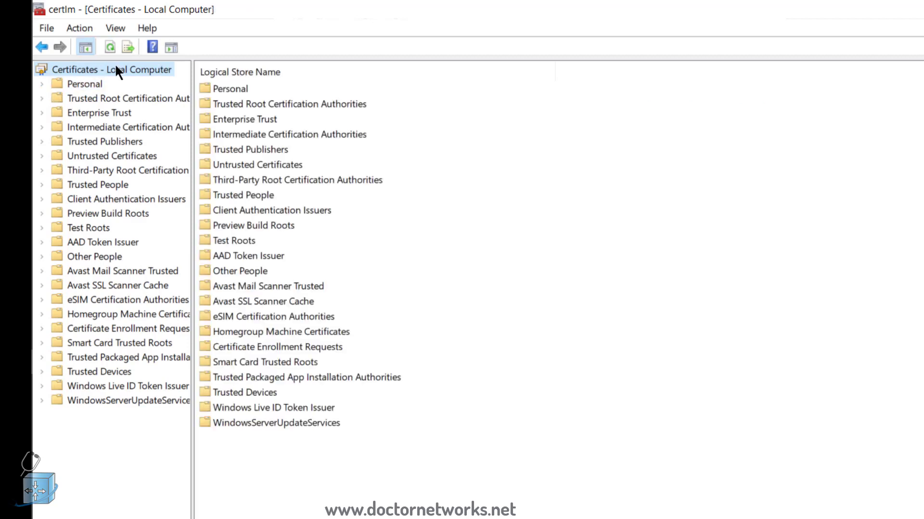
# Find certificates issued by 'doct' and confirm doctornetworks is in Trusted Root Certification Authorities.
pyautogui.click(78, 28)
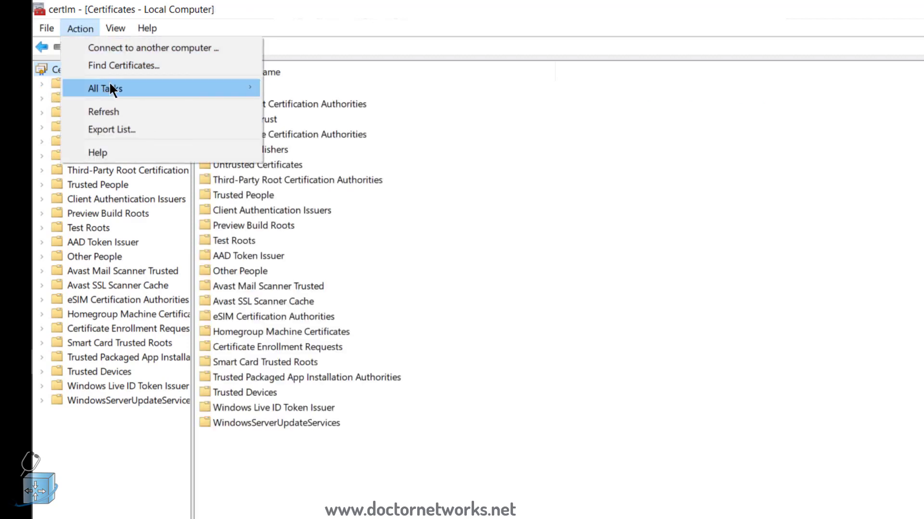
pyautogui.click(132, 67)
pyautogui.click(596, 338)
pyautogui.write('doct')
pyautogui.press('Return')
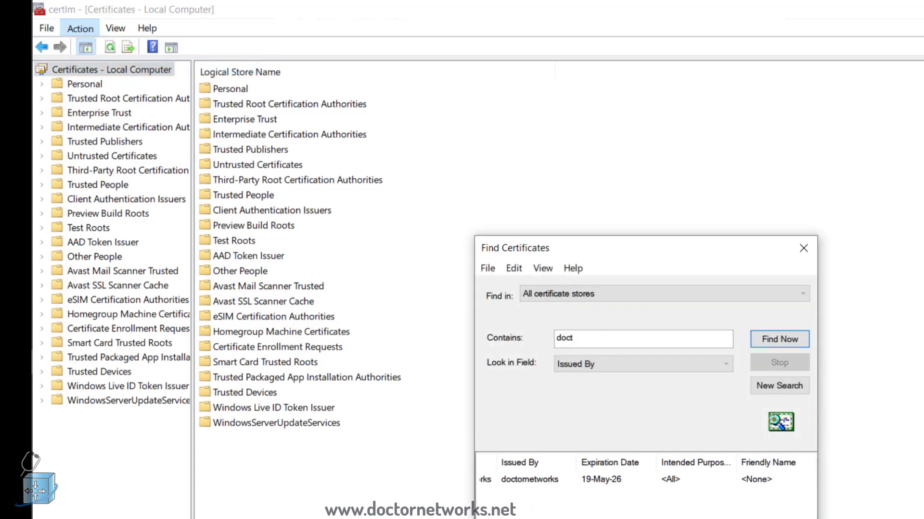
pyautogui.click(515, 482)
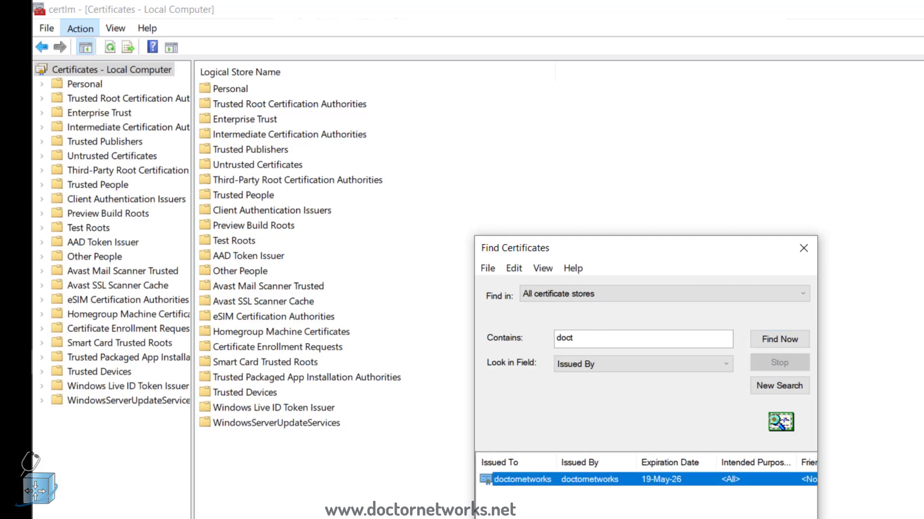
pyautogui.hscroll(5, 645, 480)
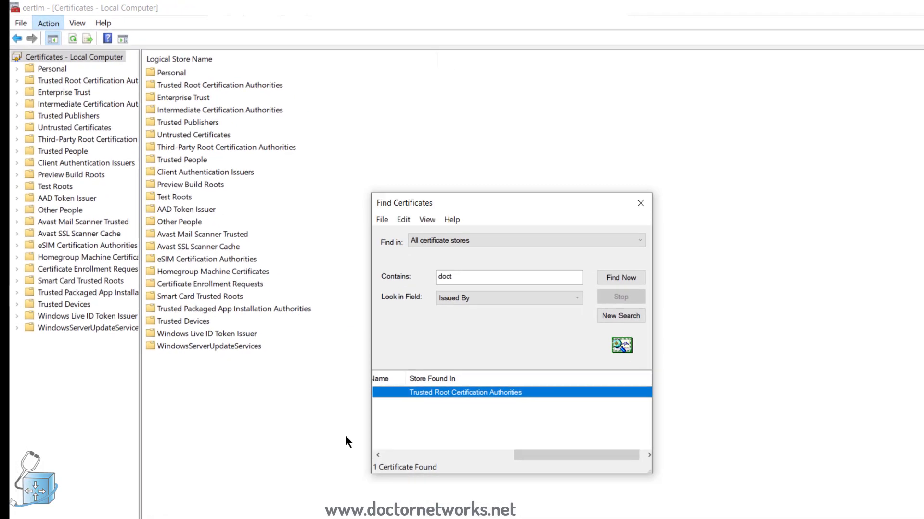
# Close the search dialog, minimize certlm, and return to the ISE tab.
pyautogui.click(640, 203)
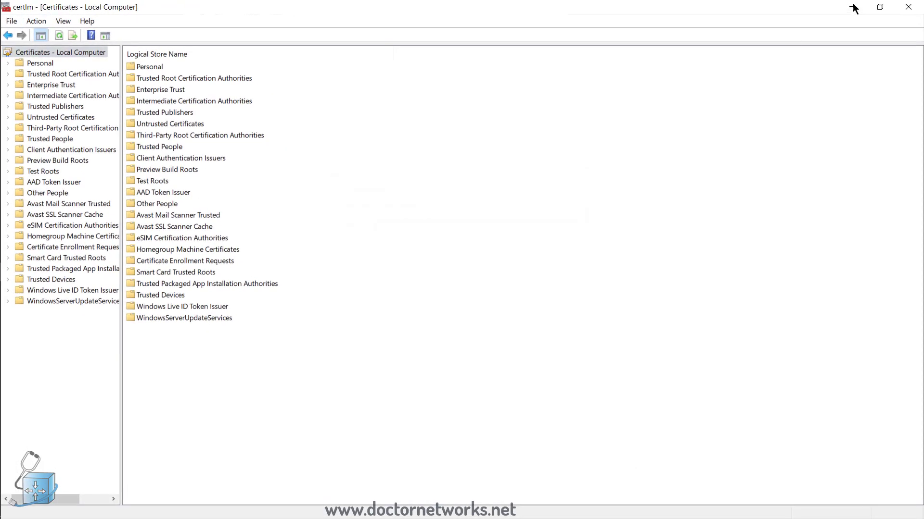
pyautogui.click(851, 7)
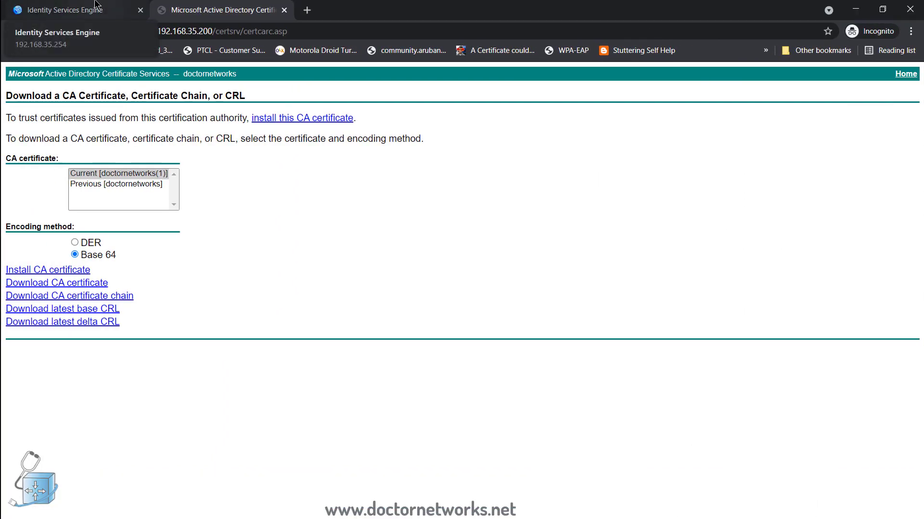
pyautogui.click(60, 10)
# Check ROOT CA CERT on the desktop, then start an import under Certificates > Trusted Certificates.
pyautogui.press('super+Down')
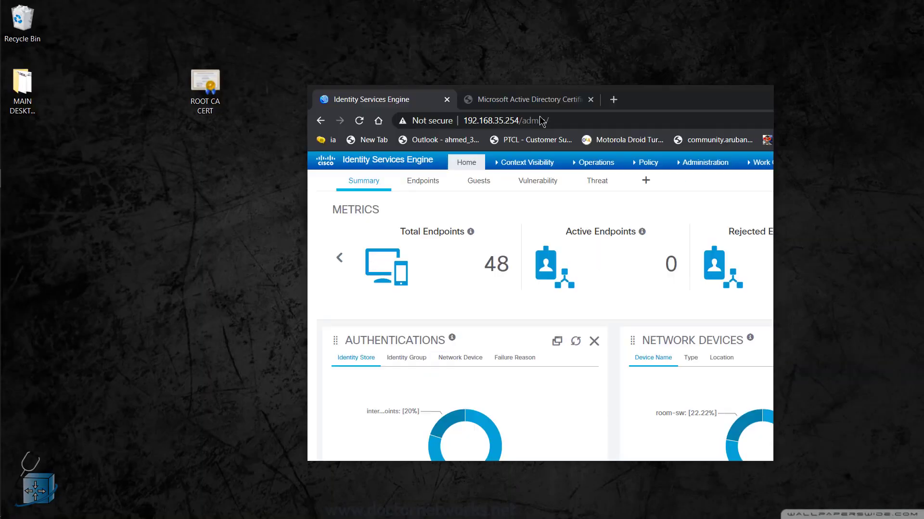
pyautogui.click(206, 89)
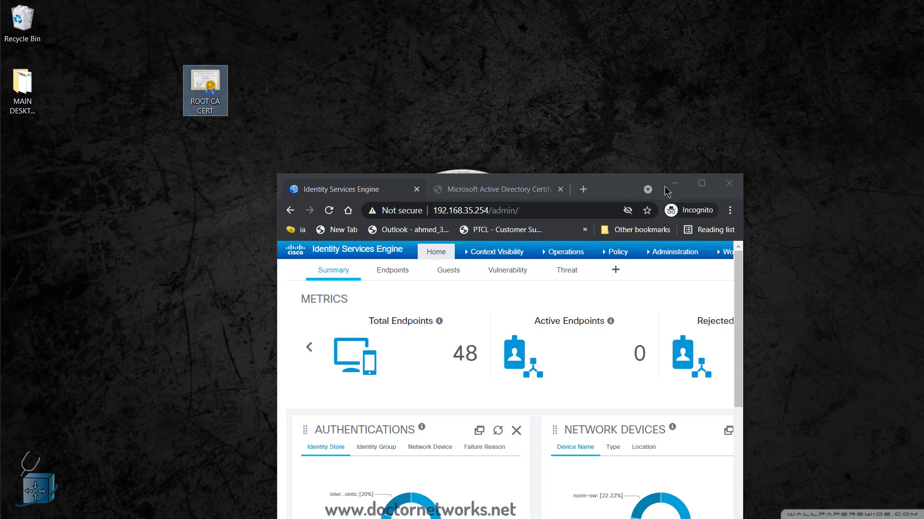
pyautogui.click(701, 184)
pyautogui.moveTo(403, 72)
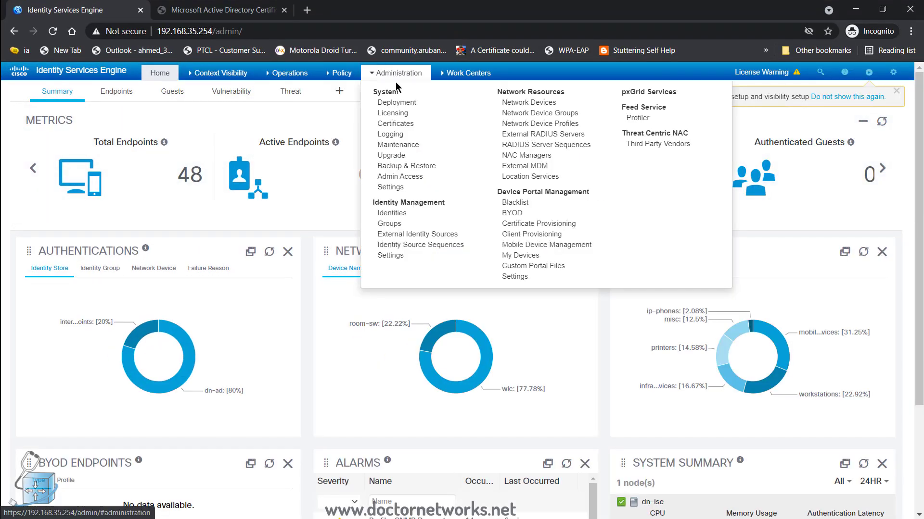
pyautogui.click(396, 128)
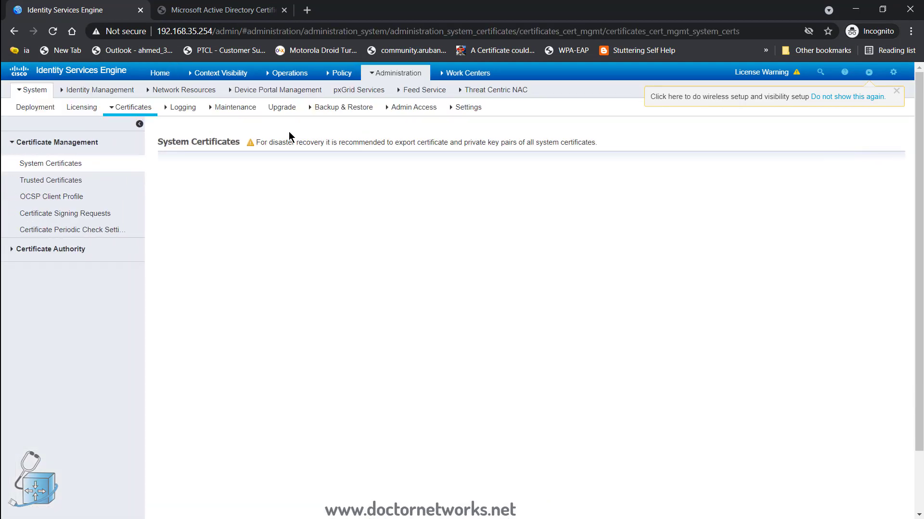
pyautogui.click(72, 182)
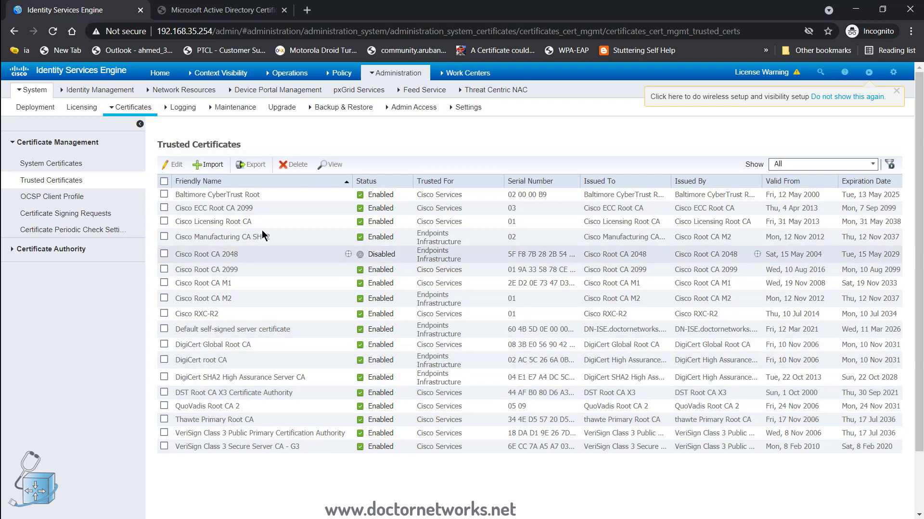
pyautogui.click(214, 165)
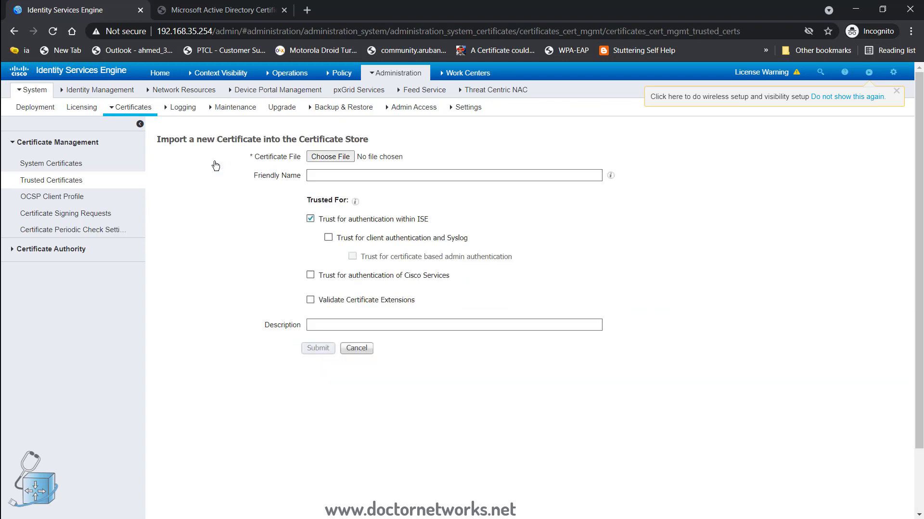
# Upload ROOT CA CERT as DOCTOR_NETWORKS_CA, also trusted for client authentication and Syslog, and submit.
pyautogui.click(329, 156)
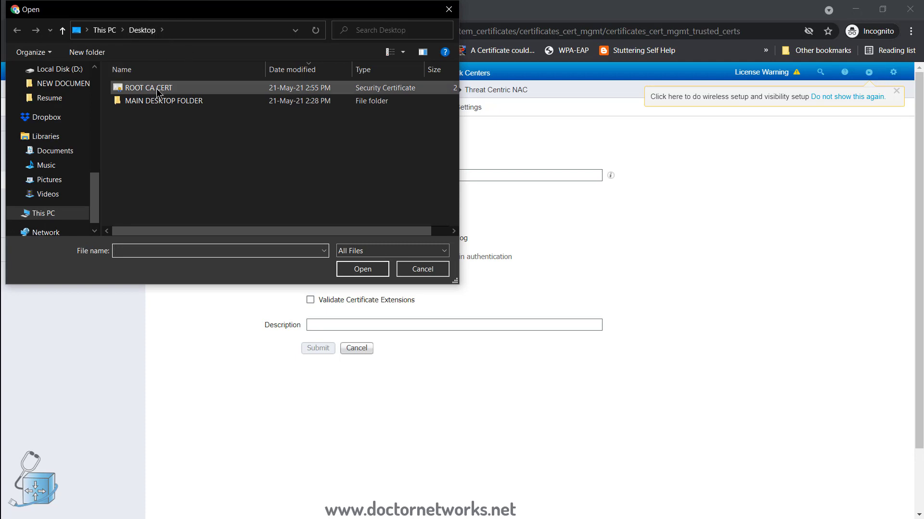
pyautogui.doubleClick(154, 88)
pyautogui.moveTo(358, 204)
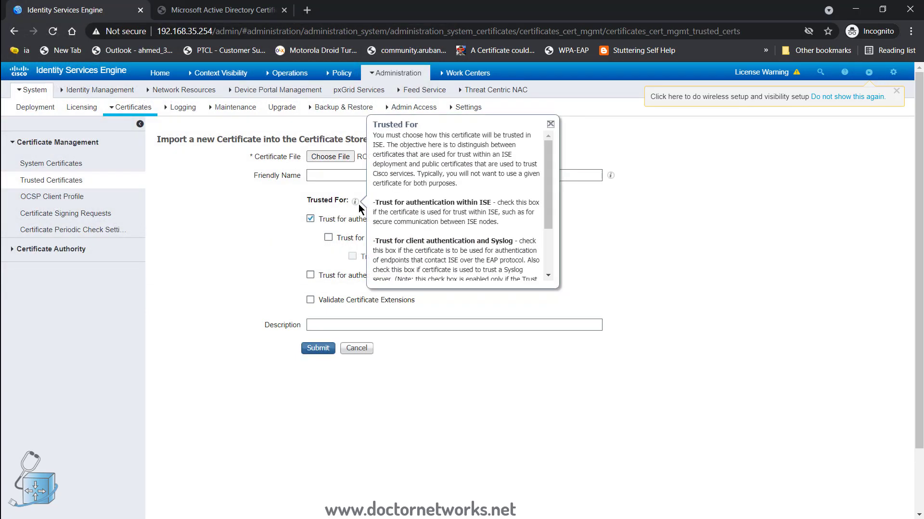
pyautogui.click(322, 176)
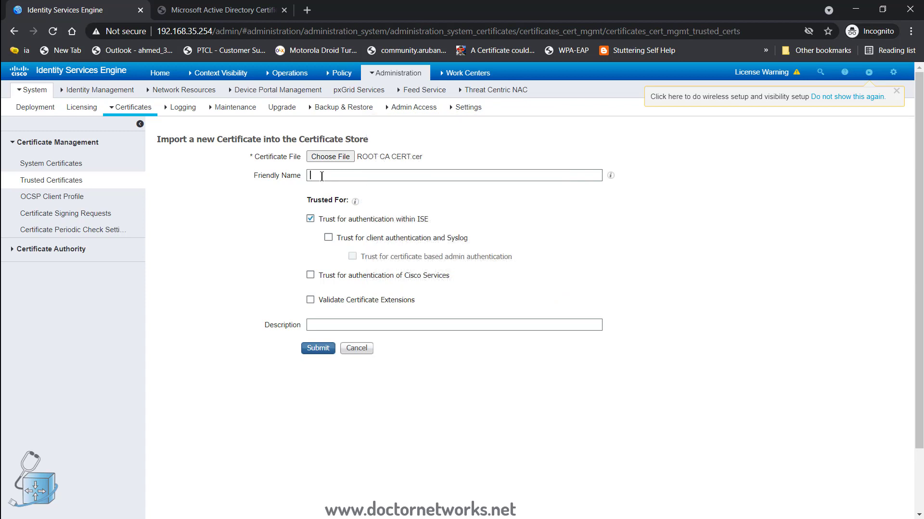
pyautogui.write('DOCT')
pyautogui.write('OR_NETWORKS_CA')
pyautogui.click(328, 237)
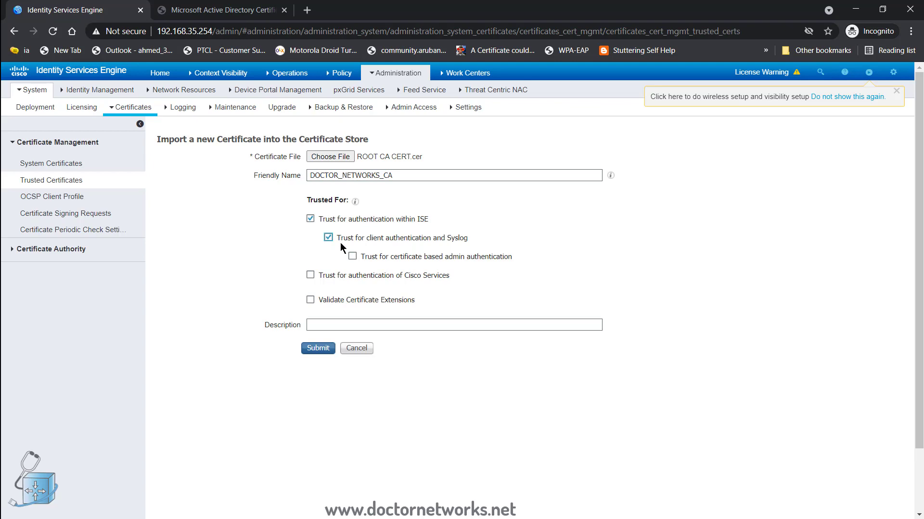
pyautogui.click(319, 349)
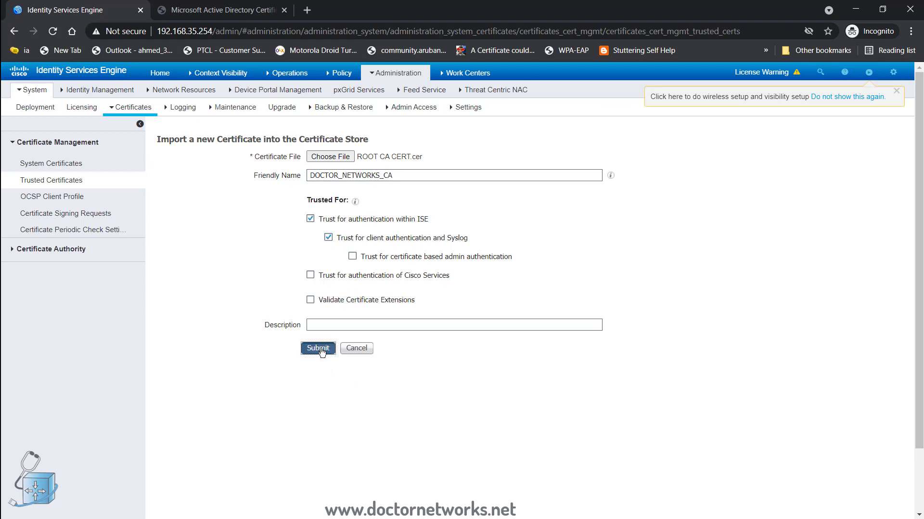
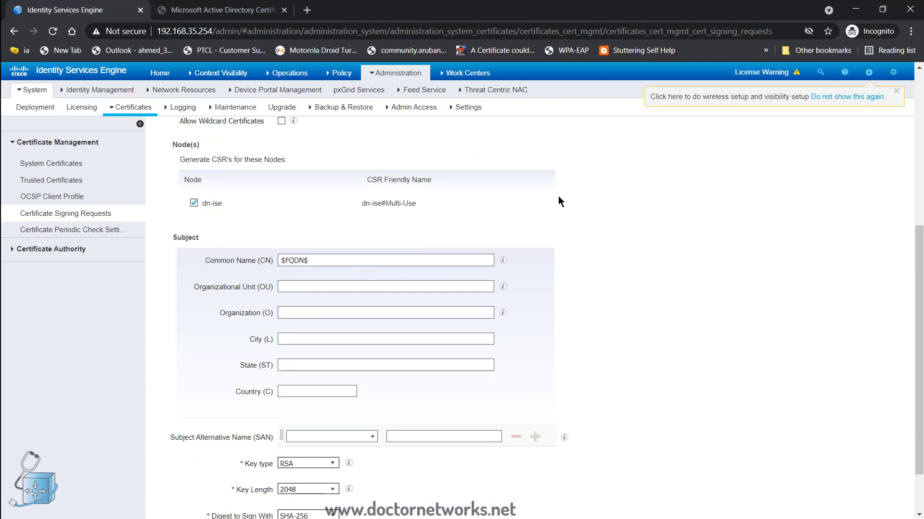
# Scroll down the Multi-Use CSR form for node dn-ise.
pyautogui.moveTo(920, 273); pyautogui.dragTo(921, 188)
# Open Deployment in a new tab, open node dn-ise and select its FQDN dn-ise.doctornetworks.com.
pyautogui.click(399, 74)
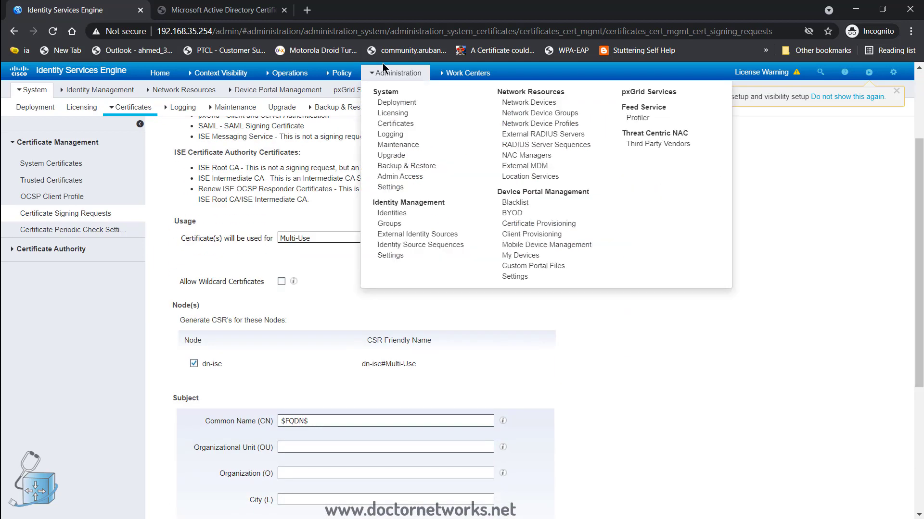
pyautogui.rightClick(392, 105)
pyautogui.click(423, 112)
pyautogui.click(185, 4)
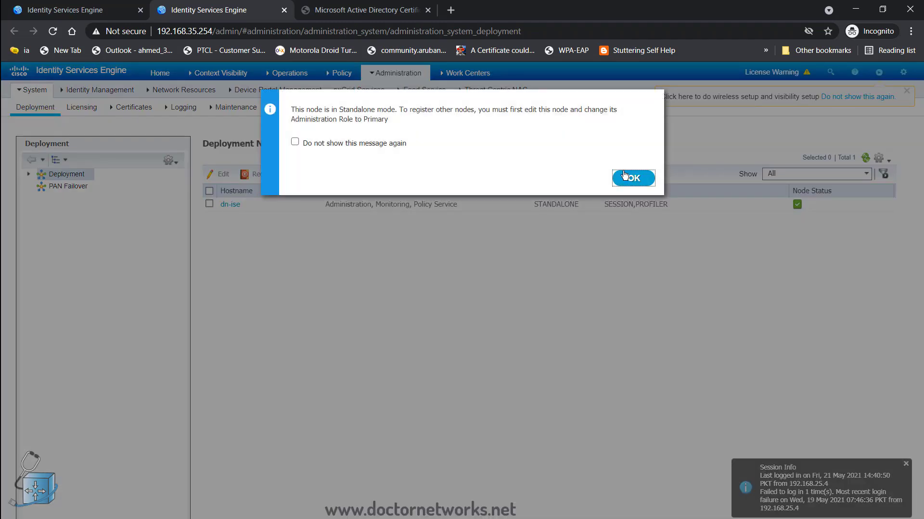
pyautogui.click(630, 177)
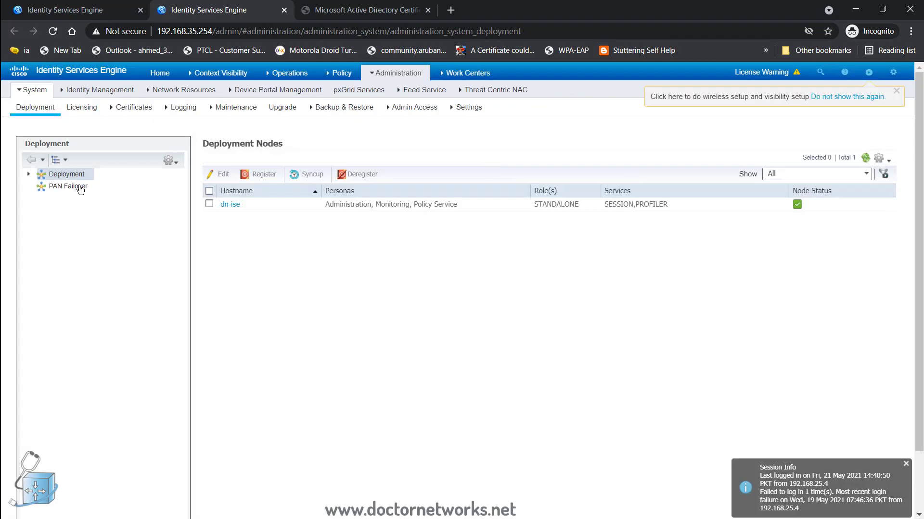
pyautogui.click(230, 204)
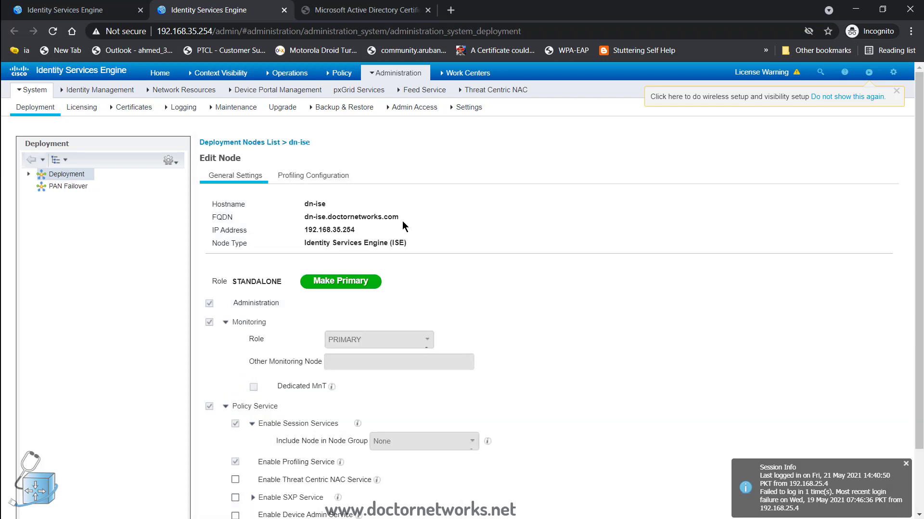
pyautogui.moveTo(407, 217); pyautogui.dragTo(301, 220)
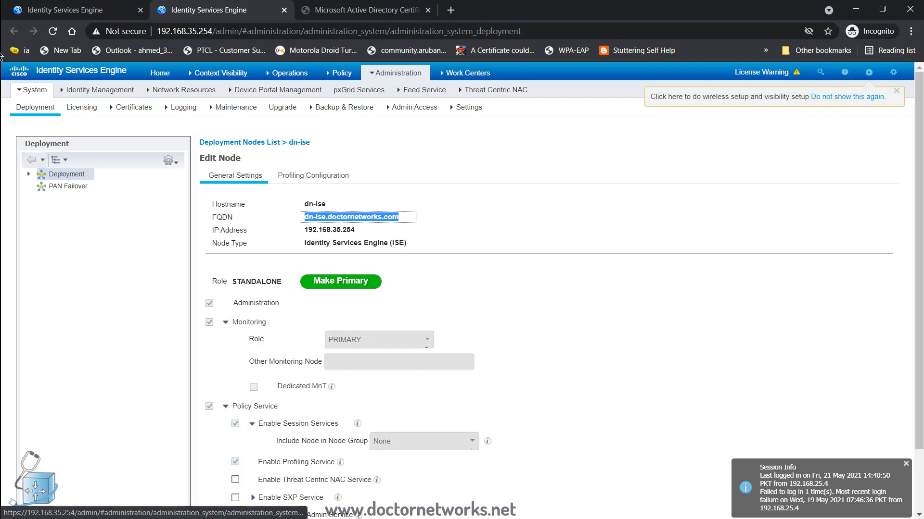
# In the remote desktop session, launch Command Prompt via the cmd search.
pyautogui.press('ctrl+super+Right')
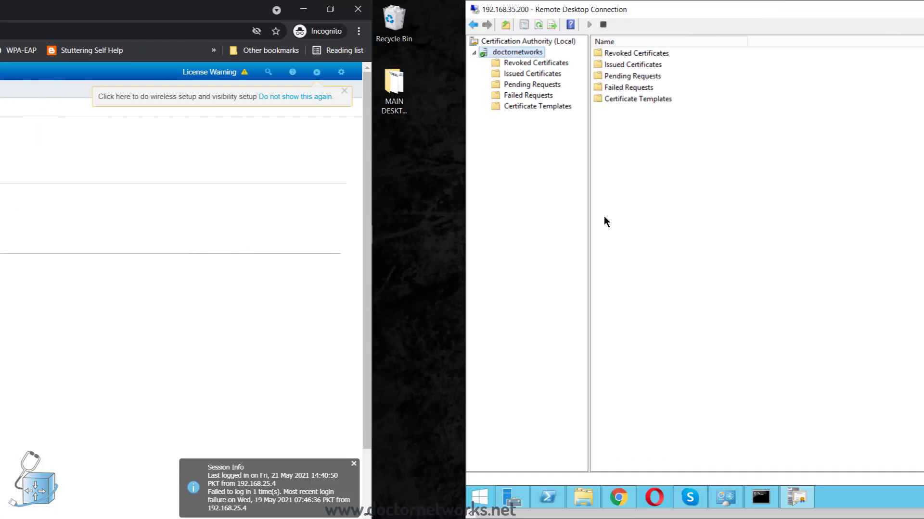
pyautogui.click(22, 27)
pyautogui.write('cmd')
pyautogui.press('Return')
# Ping dn-ise.doctornetworks.com, then stop the ping with Ctrl+C.
pyautogui.write('p')
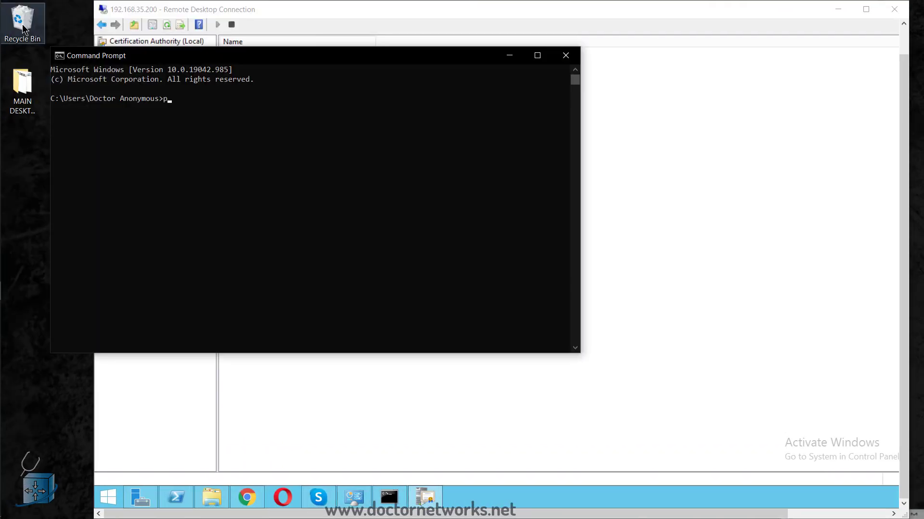
pyautogui.write('ing ise-dn')
pyautogui.hotkey('alt', 'Tab')
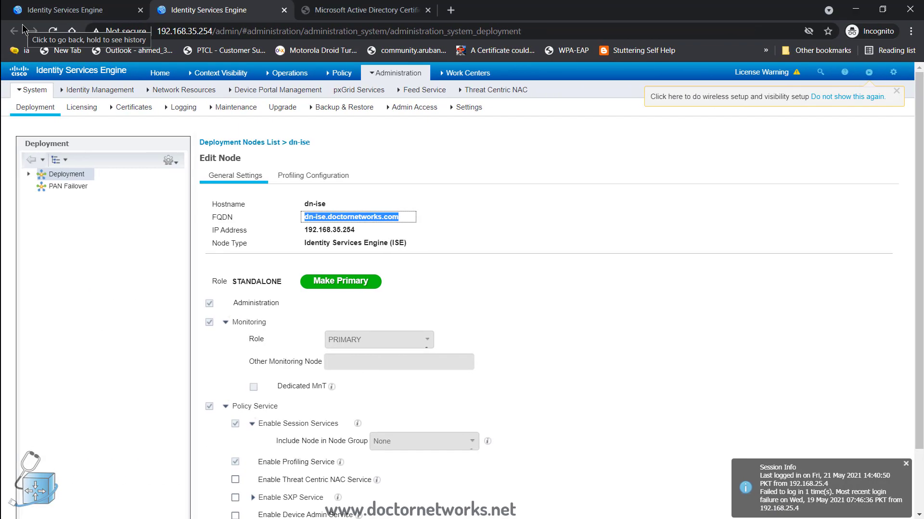
pyautogui.hotkey('alt', 'Tab')
pyautogui.press('BackSpace')
pyautogui.press('BackSpace')
pyautogui.press('BackSpace')
pyautogui.press('BackSpace')
pyautogui.press('BackSpace')
pyautogui.press('BackSpace')
pyautogui.write('dn-ise.doctornetworks.com')
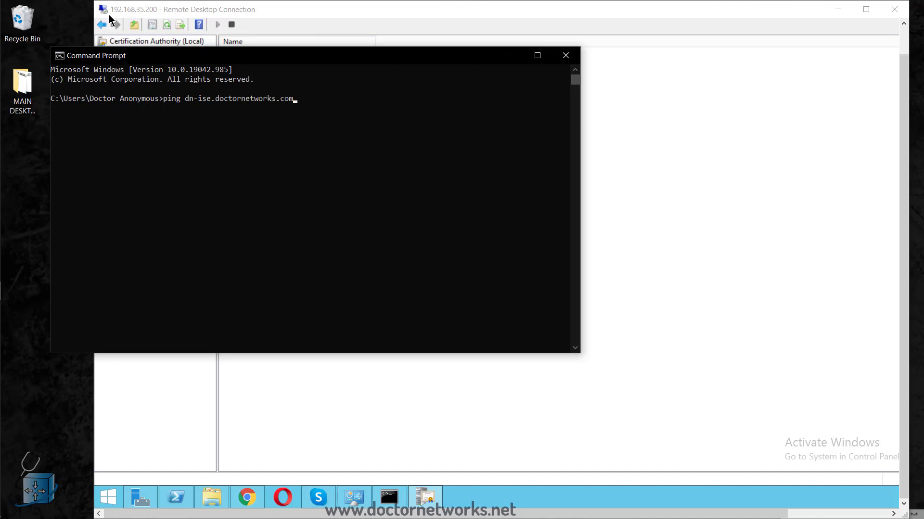
pyautogui.press('Return')
pyautogui.hotkey('ctrl', 'c')
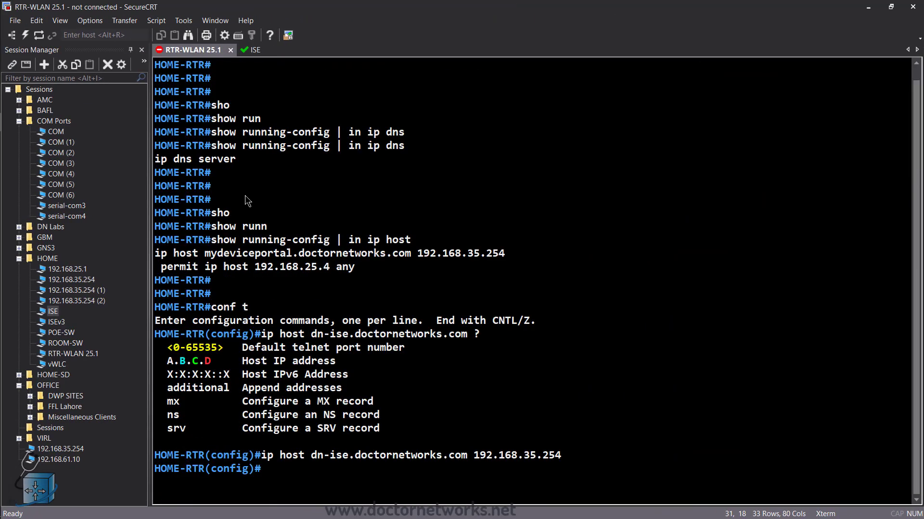
# On the router, show running-config | in ip host and highlight the dn-ise.doctornetworks.com 192.168.35.254 line.
pyautogui.press('Return')
pyautogui.press('Return')
pyautogui.press('Return')
pyautogui.write('sho')
pyautogui.press('Tab')
pyautogui.write('runn')
pyautogui.press('Tab')
pyautogui.write('| in ip host')
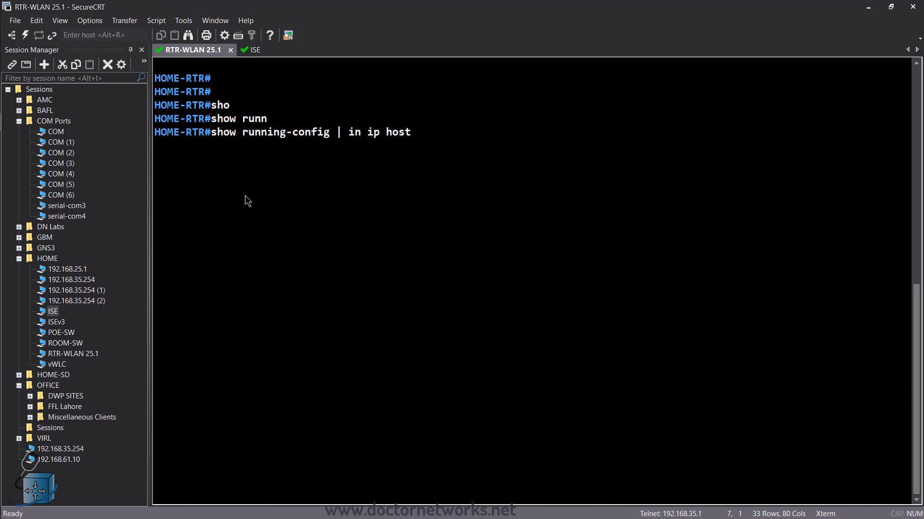
pyautogui.press('Return')
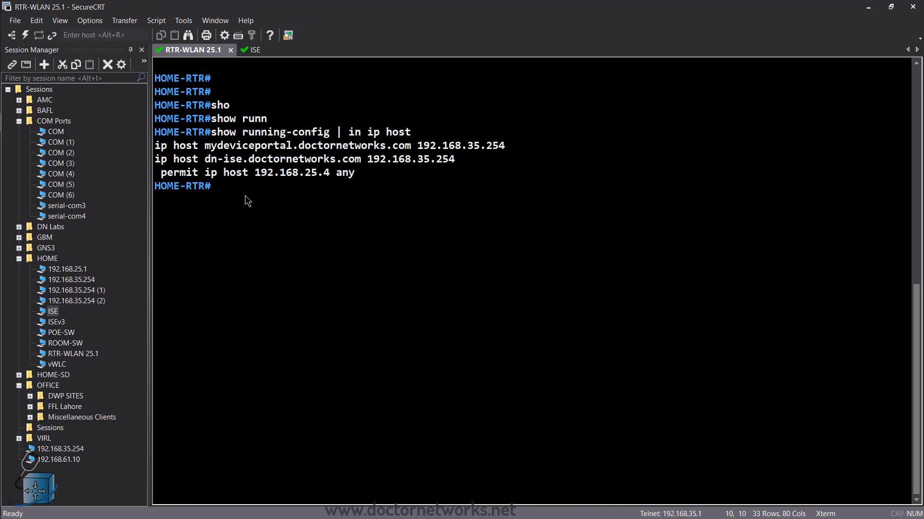
pyautogui.moveTo(460, 159); pyautogui.dragTo(156, 159)
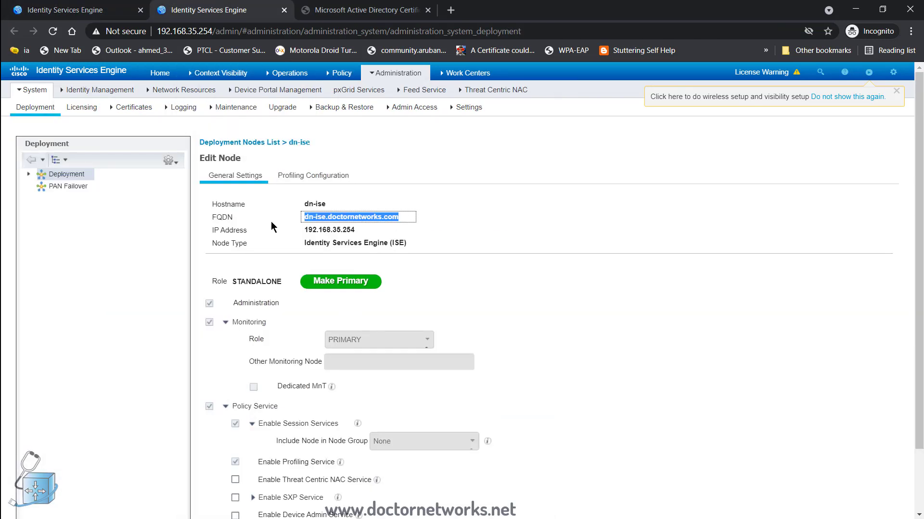
# Replace the $FQDN$ Common Name with dn-ise.doctornetworks.com in the CSR form.
pyautogui.click(130, 5)
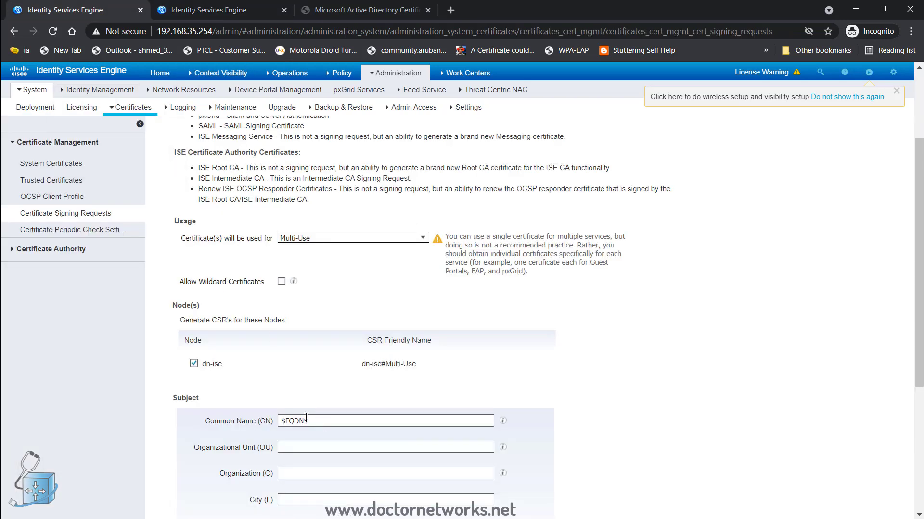
pyautogui.moveTo(317, 419); pyautogui.dragTo(241, 426)
pyautogui.write('dn-ise.doctornetworks.com')
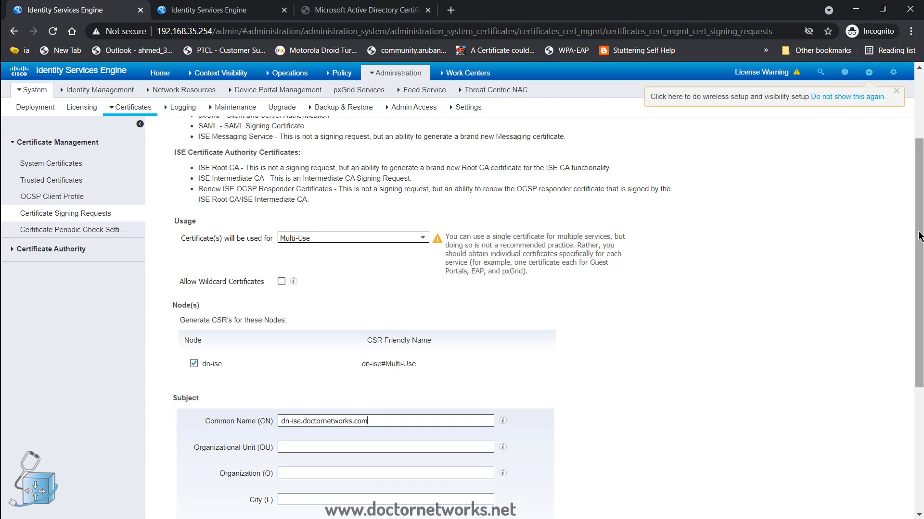
pyautogui.moveTo(921, 226); pyautogui.dragTo(919, 293)
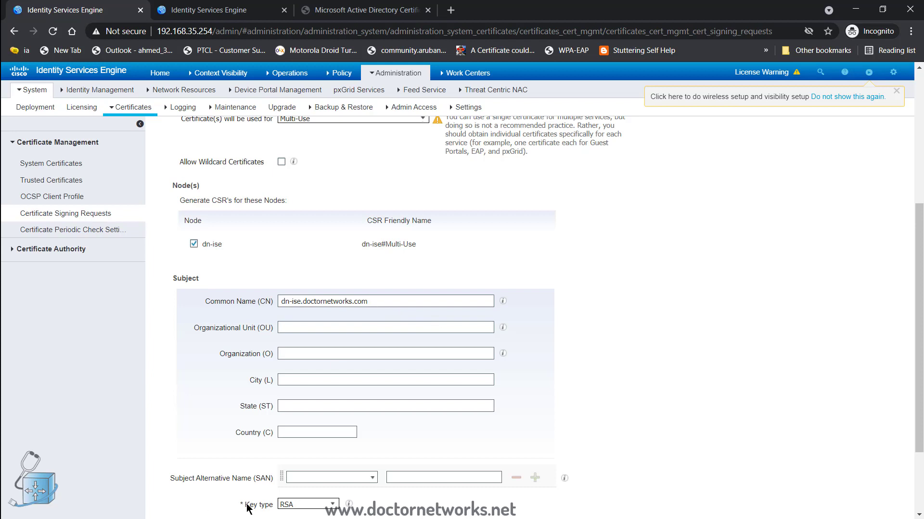
pyautogui.moveTo(176, 478); pyautogui.dragTo(256, 477)
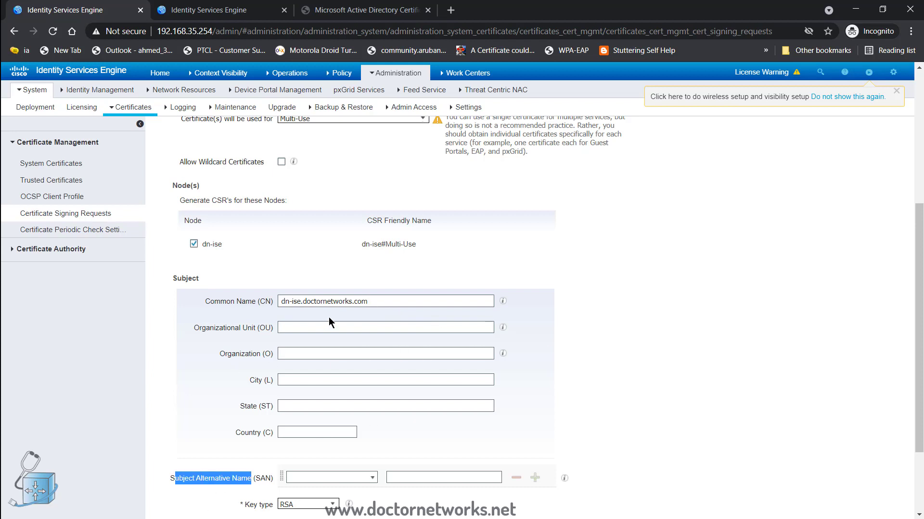
# Set Organizational Unit to IT and Organization to doctornetworks.
pyautogui.click(302, 324)
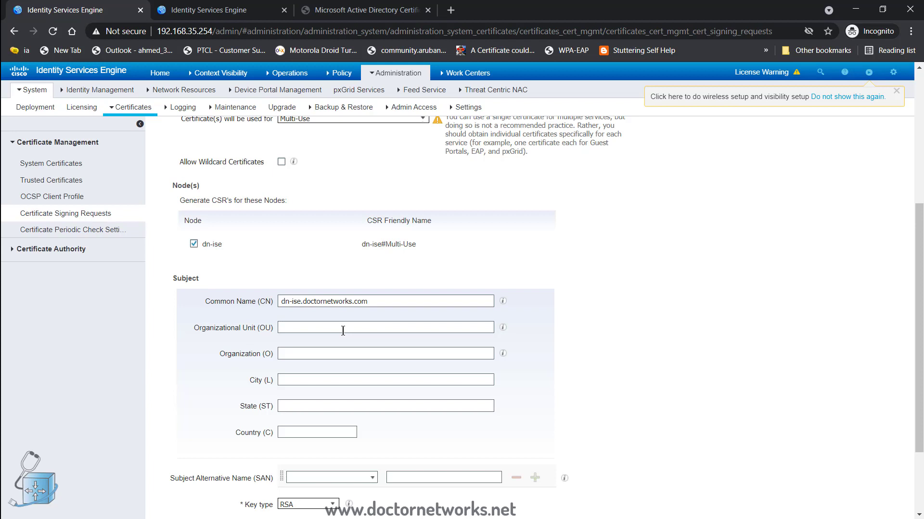
pyautogui.write('IT')
pyautogui.click(303, 353)
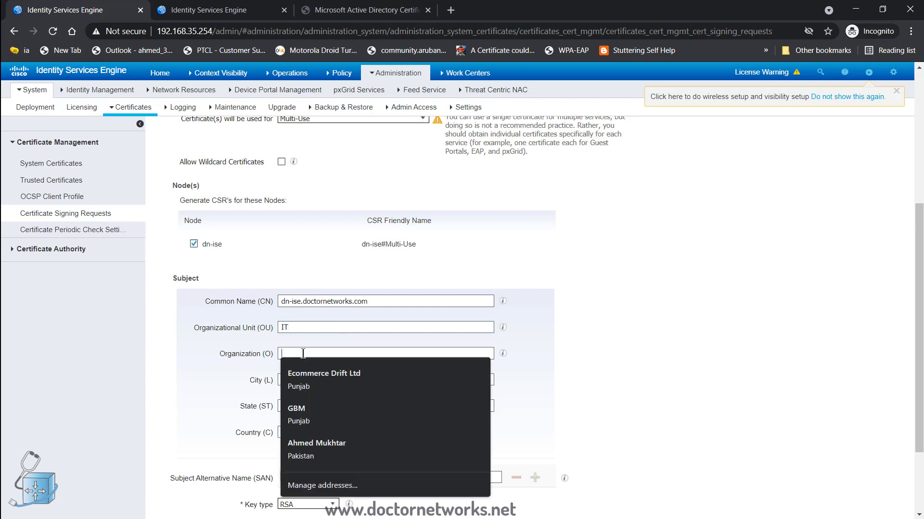
pyautogui.write('doctor')
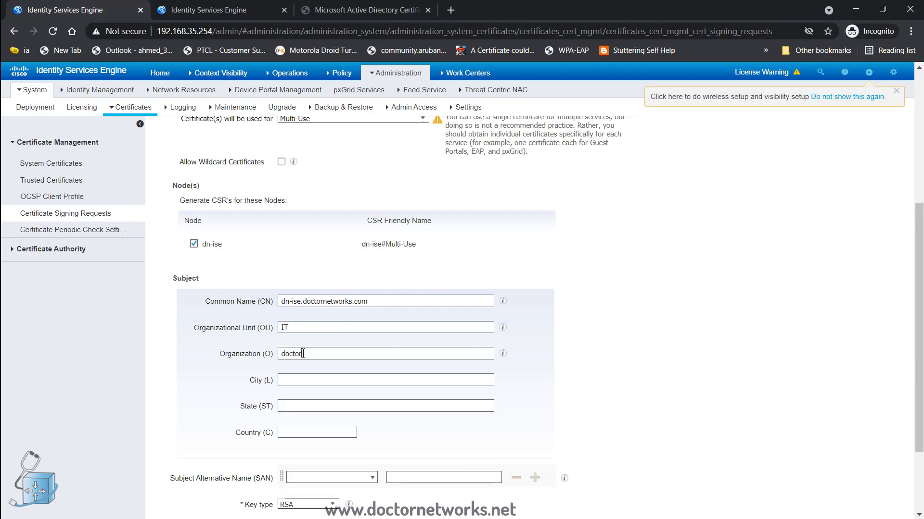
pyautogui.write('networks,c')
pyautogui.press('BackSpace')
pyautogui.press('BackSpace')
pyautogui.write('.com')
pyautogui.press('BackSpace')
pyautogui.press('BackSpace')
pyautogui.press('BackSpace')
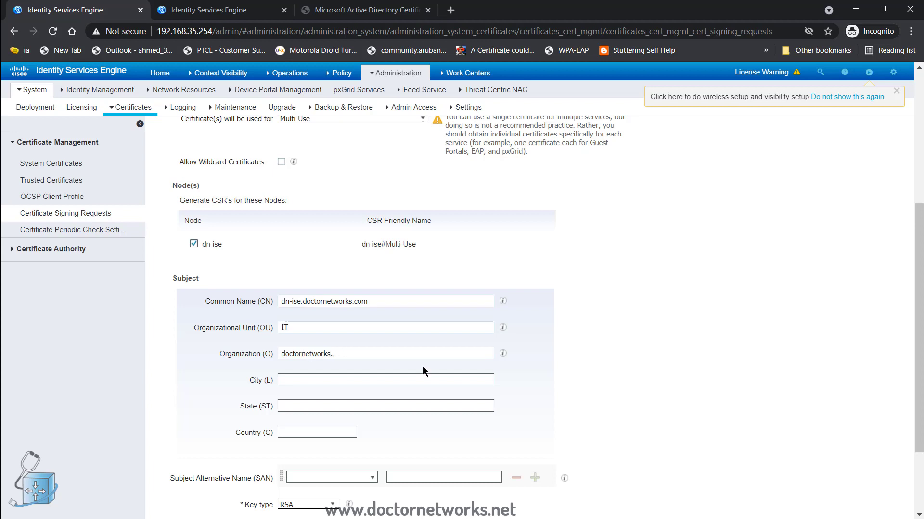
# Set City to LHR, State to PUNJAB and Country to PK.
pyautogui.click(305, 381)
pyautogui.write('LHR')
pyautogui.press('Tab')
pyautogui.write('PU')
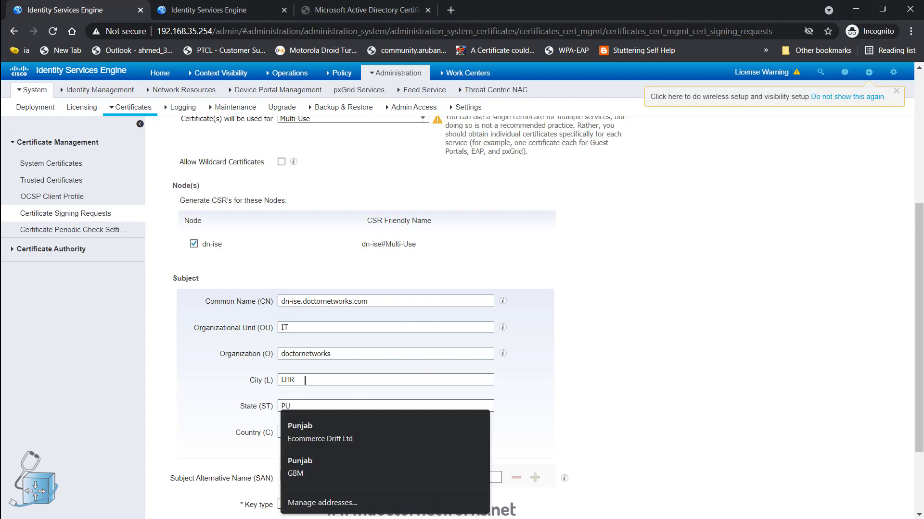
pyautogui.write('NJA')
pyautogui.press('BackSpace')
pyautogui.press('BackSpace')
pyautogui.press('BackSpace')
pyautogui.write('NJAB')
pyautogui.press('Tab')
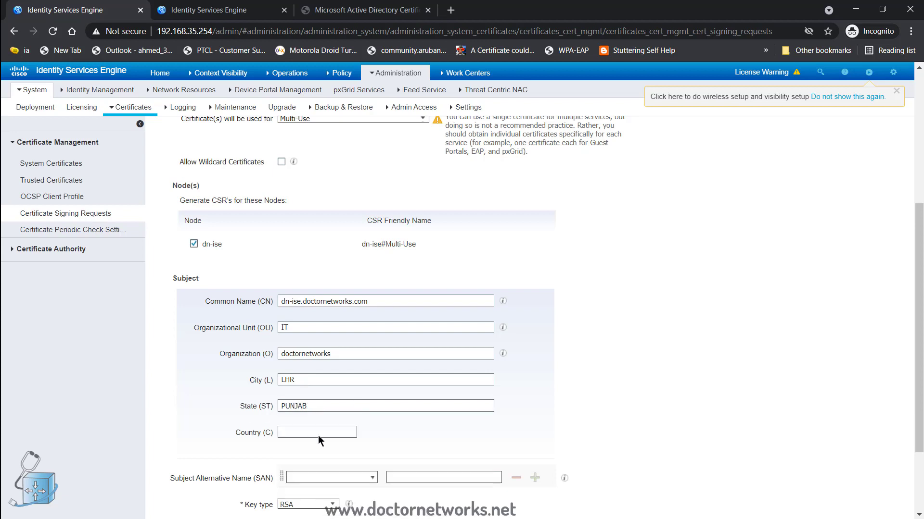
pyautogui.write('PK')
pyautogui.press('BackSpace')
pyautogui.press('BackSpace')
pyautogui.write('PK')
pyautogui.scroll(-2, 909, 329)
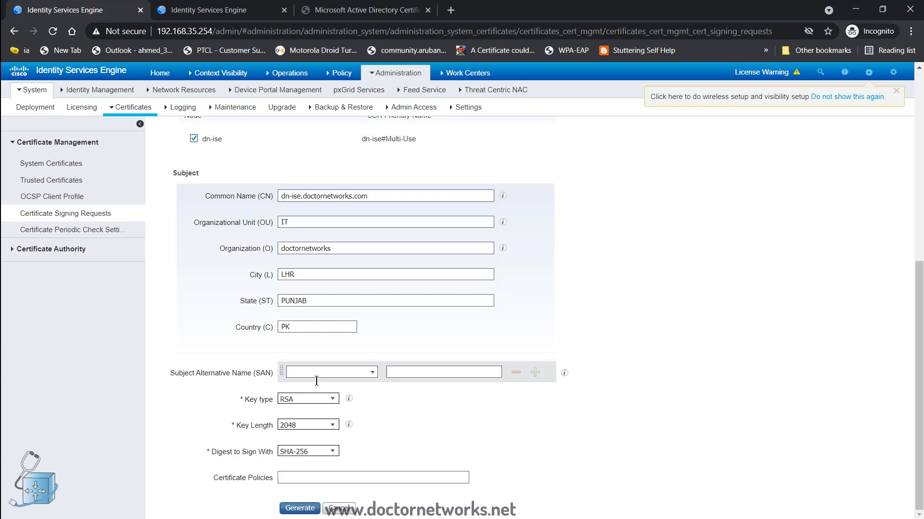
# Add a DNS Name SAN with value dn-ise.doctornetworks.com.
pyautogui.click(372, 375)
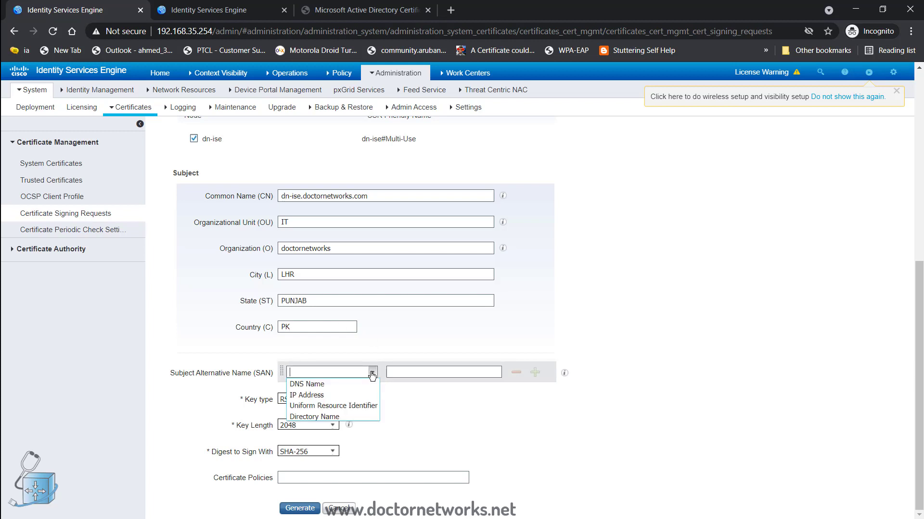
pyautogui.click(344, 383)
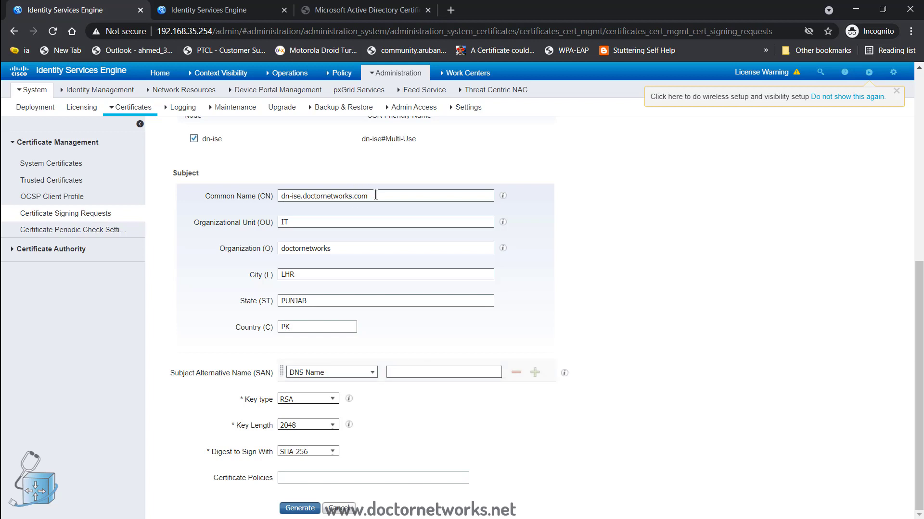
pyautogui.moveTo(375, 195); pyautogui.dragTo(259, 207)
pyautogui.hotkey('ctrl', 'c')
pyautogui.click(409, 372)
pyautogui.hotkey('ctrl', 'v')
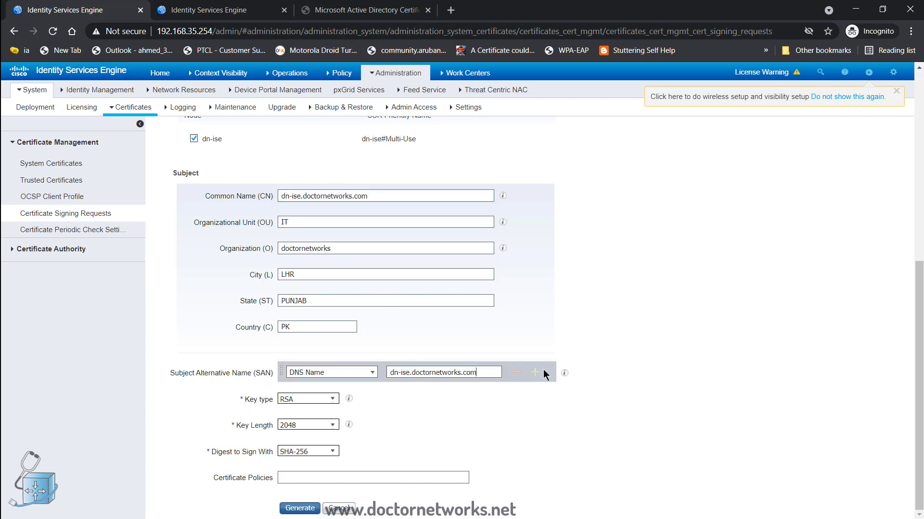
# Add a second SAN of type IP Address with value 192.168.35.254.
pyautogui.click(536, 374)
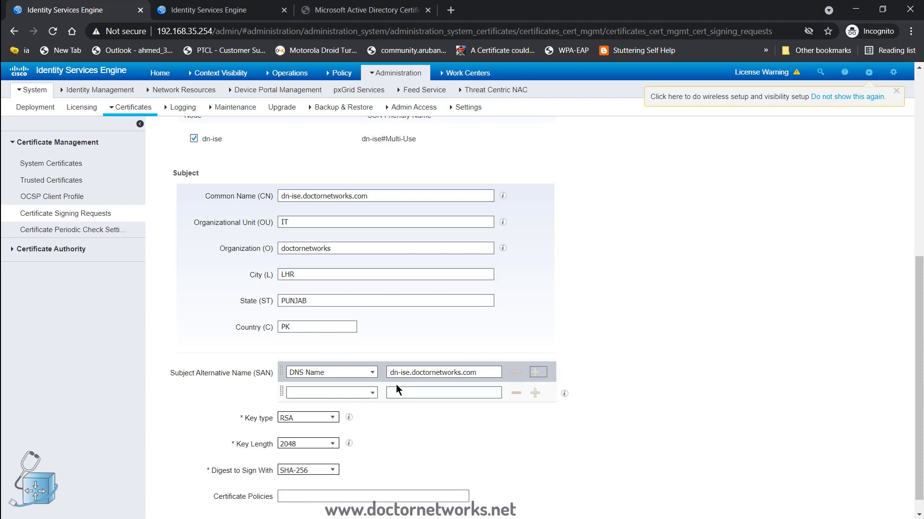
pyautogui.click(372, 393)
pyautogui.click(307, 415)
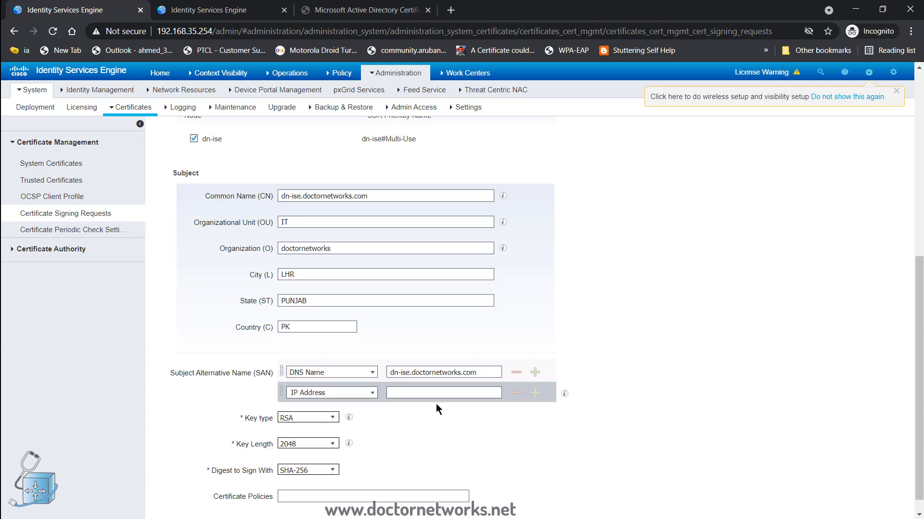
pyautogui.click(418, 394)
pyautogui.write('192.168.35.254')
# Highlight the SAN and Common Name values and add an empty third SAN entry.
pyautogui.moveTo(487, 373); pyautogui.dragTo(365, 377)
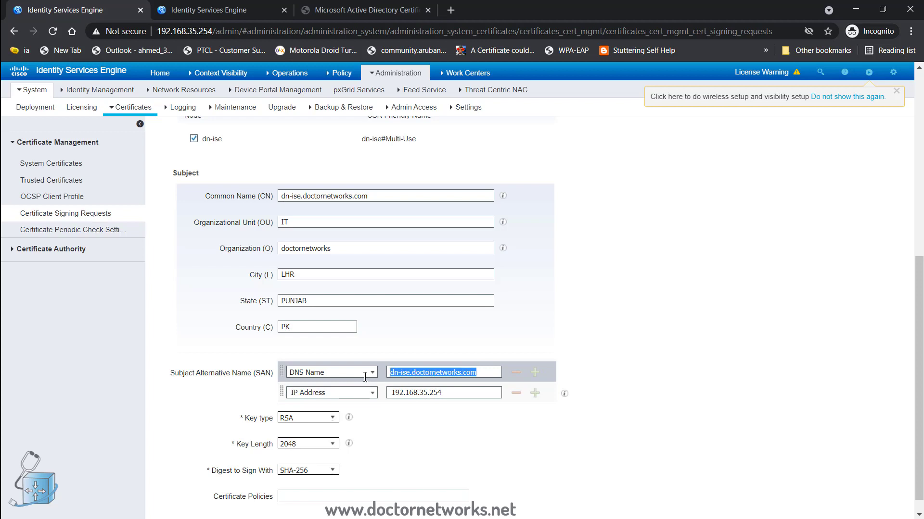
pyautogui.click(370, 197)
pyautogui.moveTo(353, 198); pyautogui.dragTo(255, 198)
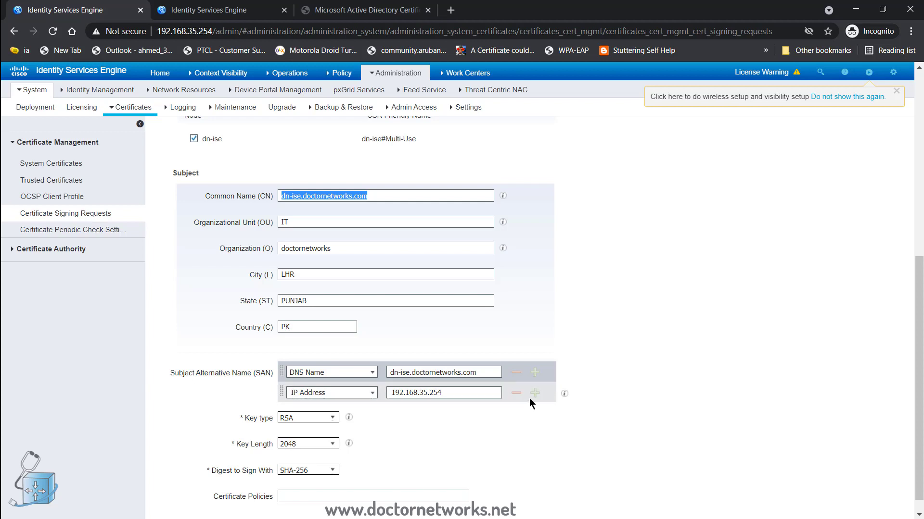
pyautogui.click(532, 393)
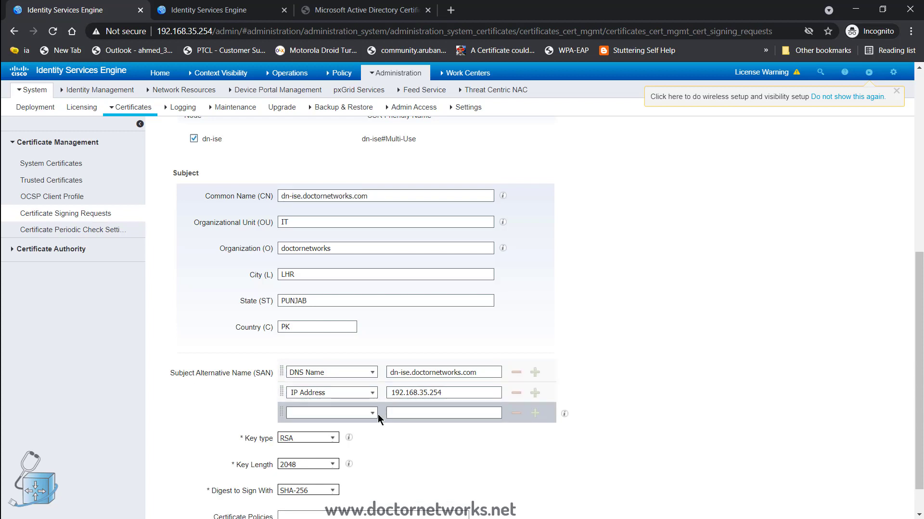
pyautogui.doubleClick(446, 396)
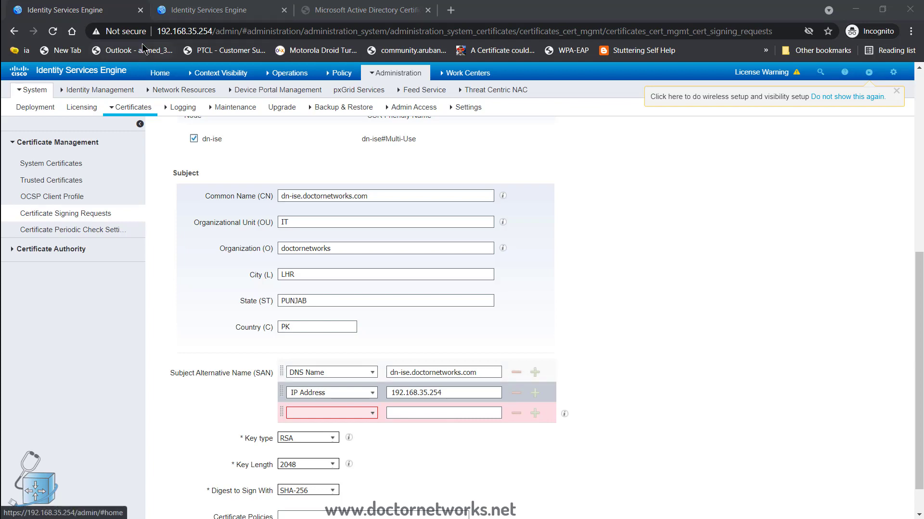
pyautogui.click(126, 36)
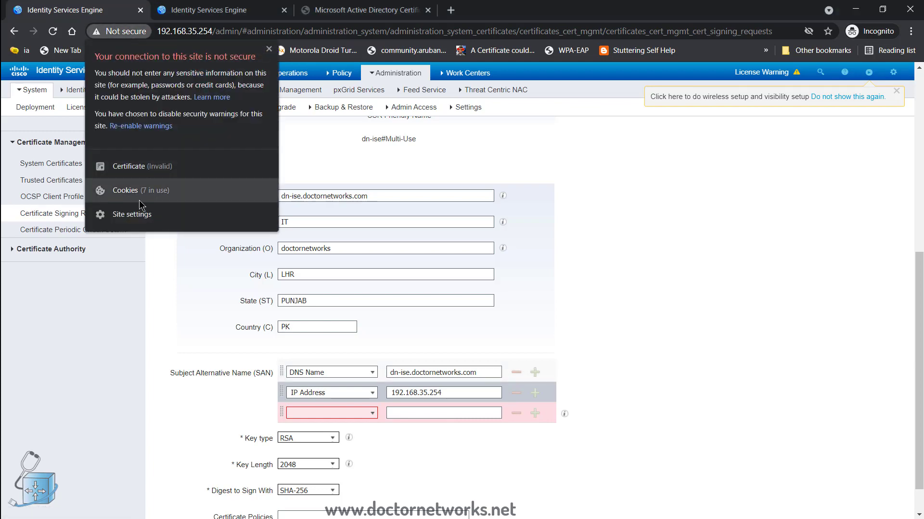
pyautogui.click(154, 166)
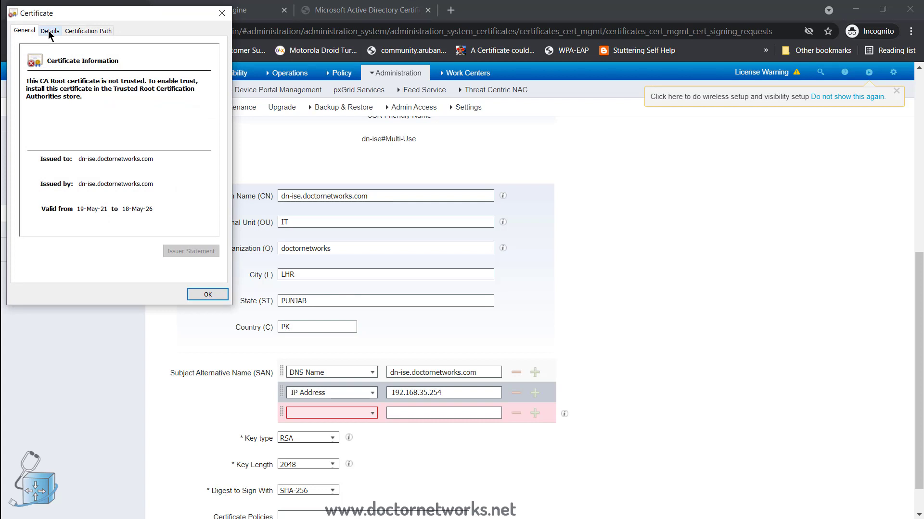
pyautogui.click(50, 33)
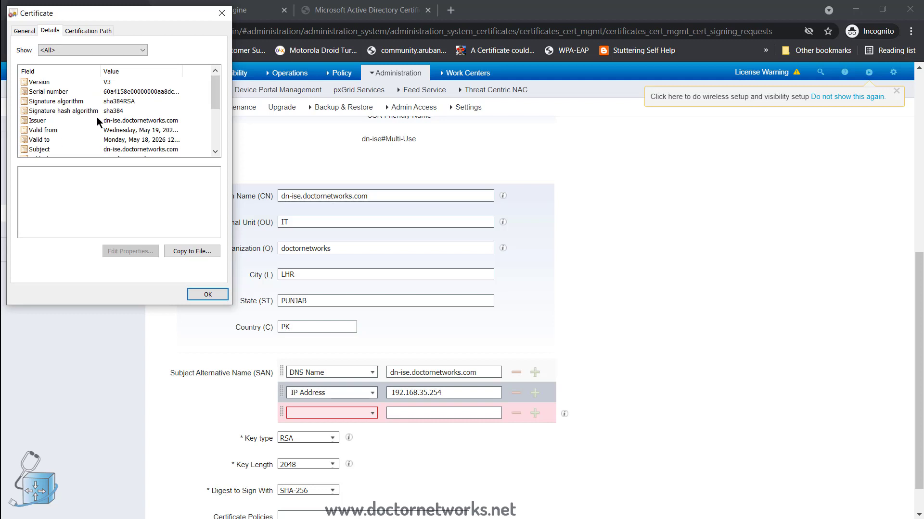
pyautogui.click(77, 121)
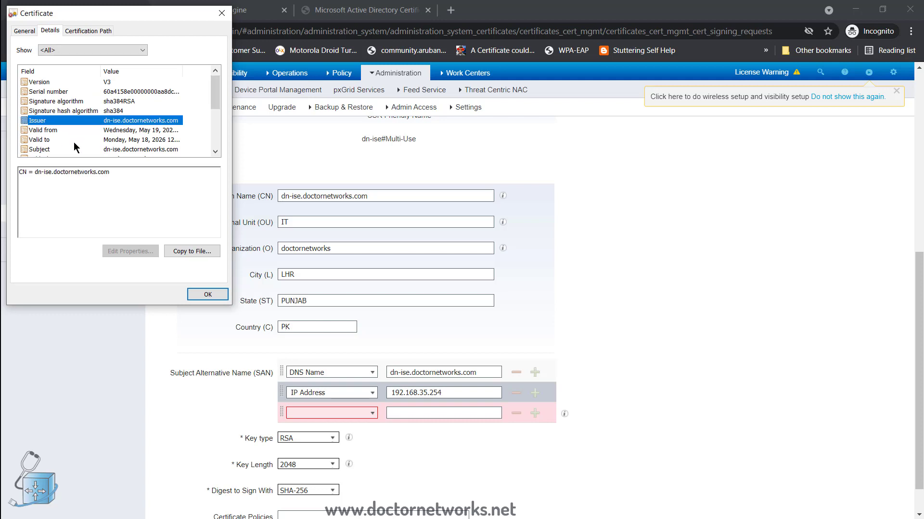
pyautogui.moveTo(216, 100); pyautogui.dragTo(214, 111)
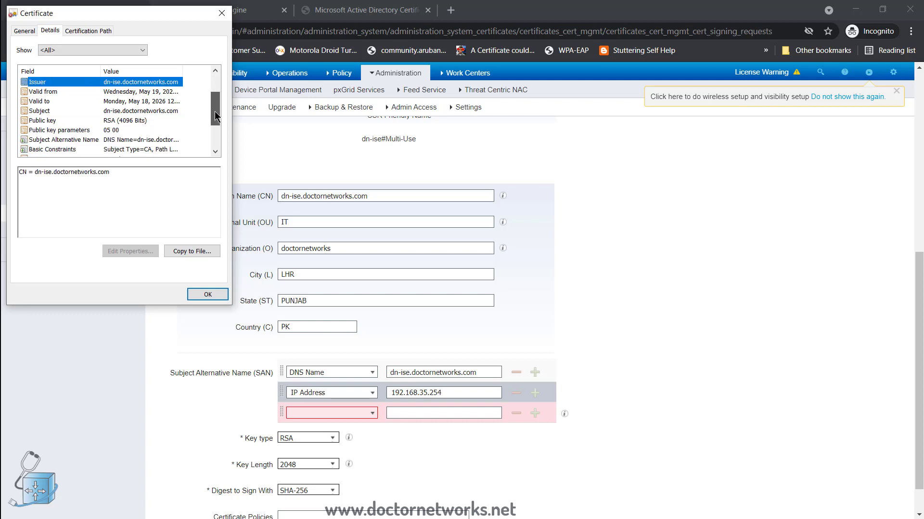
pyautogui.click(87, 131)
pyautogui.click(84, 140)
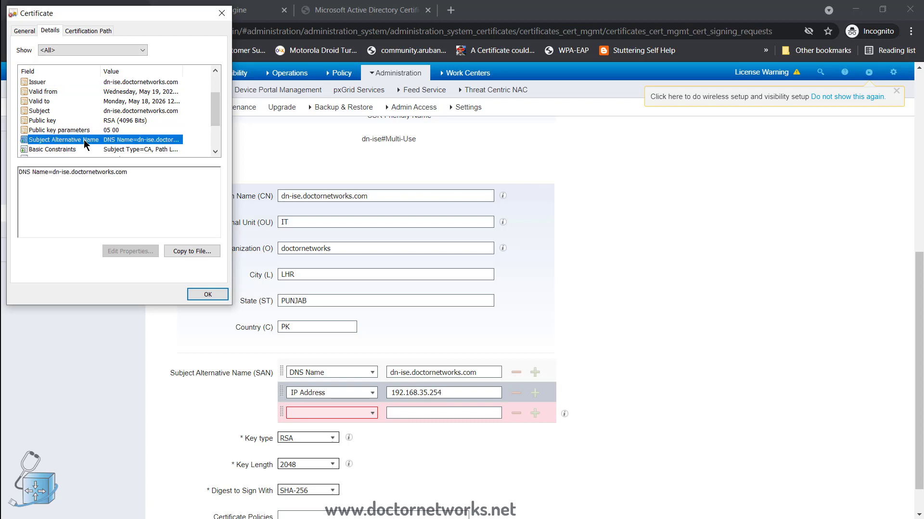
pyautogui.moveTo(210, 104); pyautogui.dragTo(216, 112)
pyautogui.click(79, 175)
pyautogui.doubleClick(54, 172)
pyautogui.hotkey('ctrl', 'c')
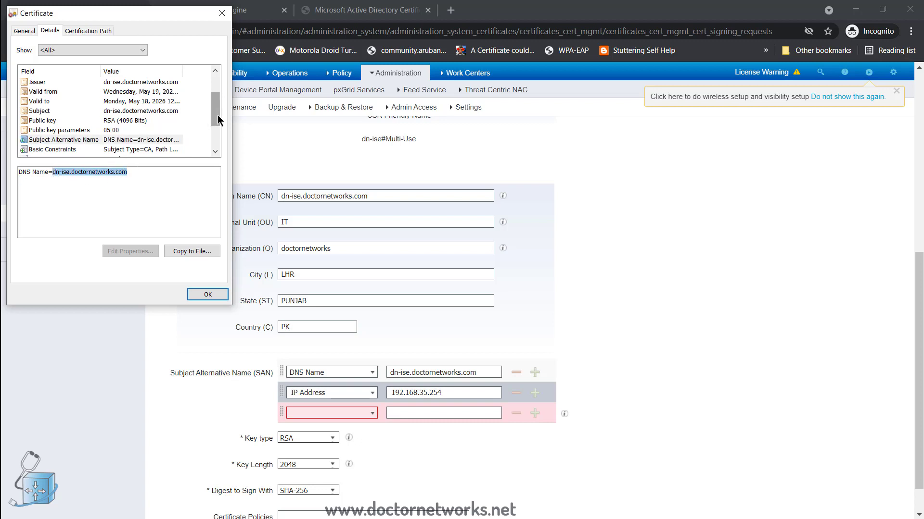
pyautogui.click(222, 13)
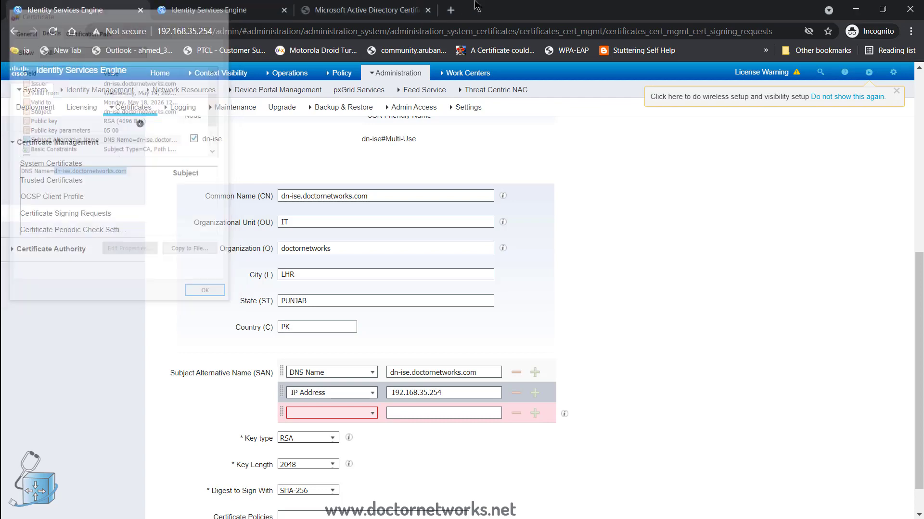
pyautogui.click(451, 12)
# Browse to dn-ise.doctornetworks.com in a new tab, proceeding past the certificate warning.
pyautogui.hotkey('ctrl', 'v')
pyautogui.press('Escape')
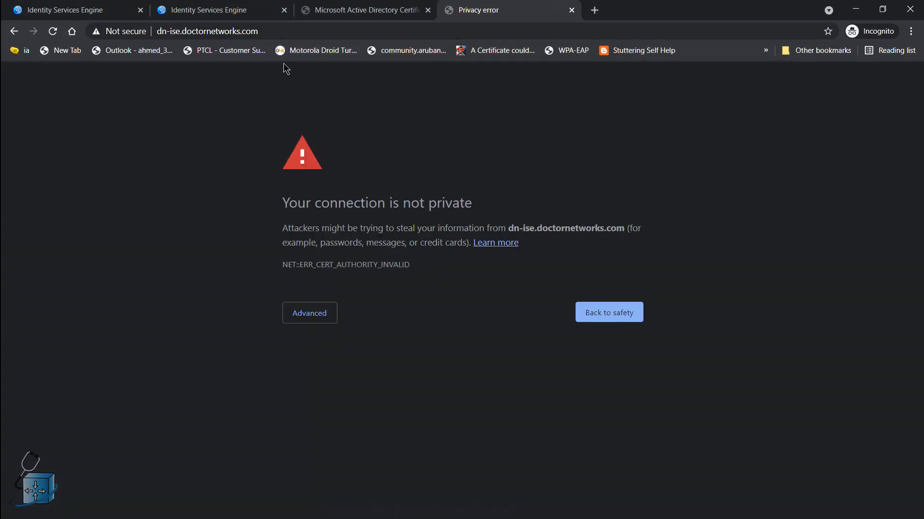
pyautogui.click(326, 326)
pyautogui.click(345, 408)
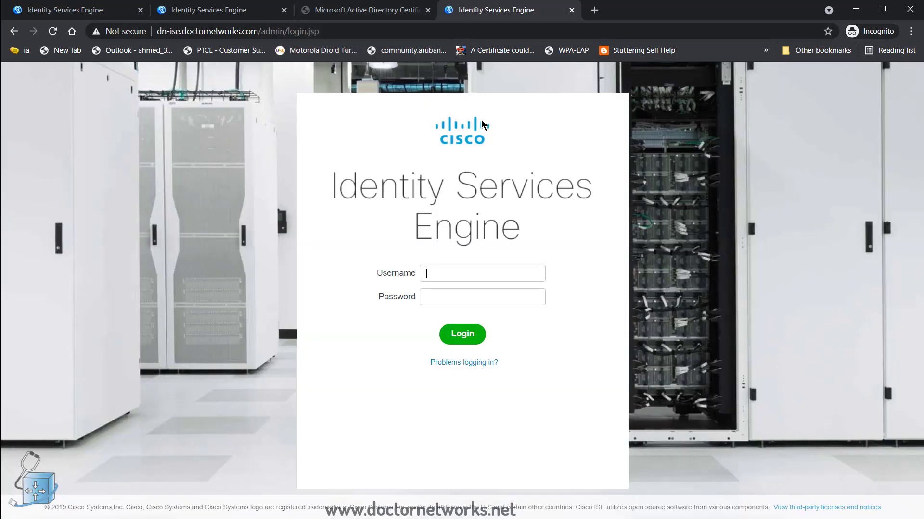
# Open 192.168.35.254 in another tab and view the certificate it serves.
pyautogui.click(596, 8)
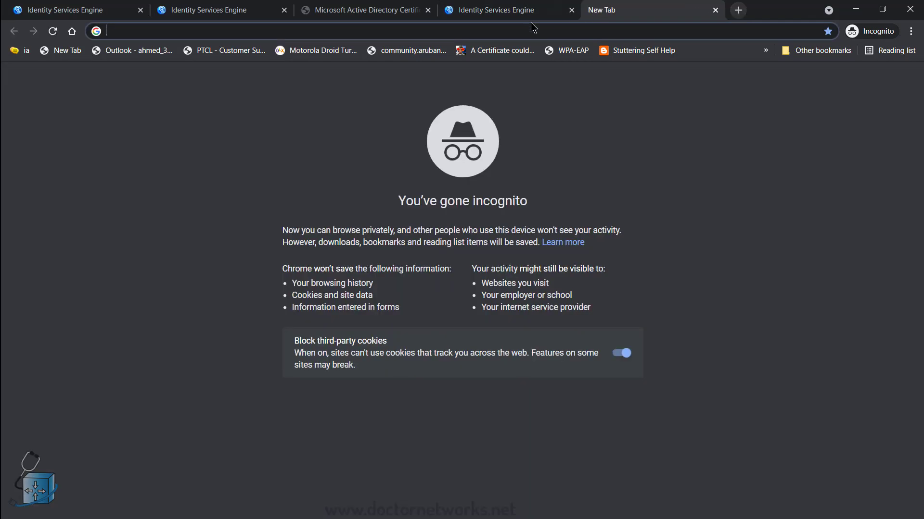
pyautogui.write('192.168.3')
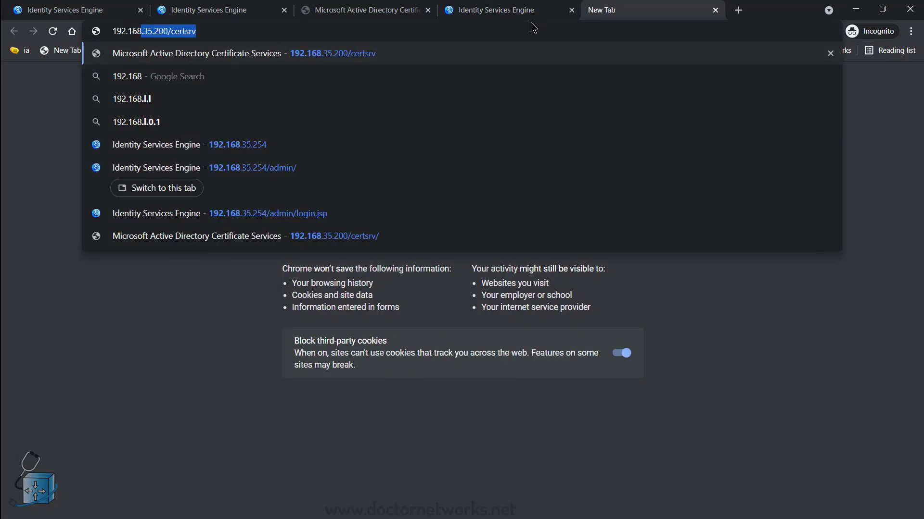
pyautogui.write('5.254')
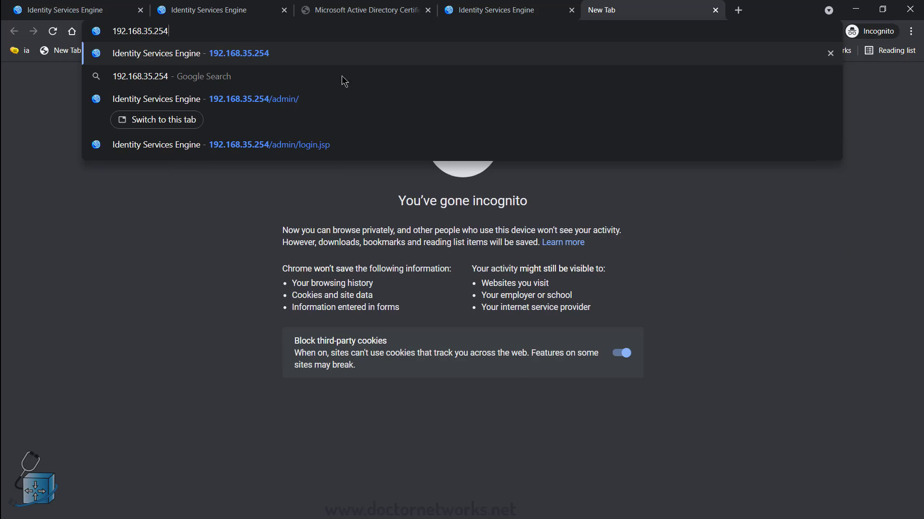
pyautogui.click(282, 101)
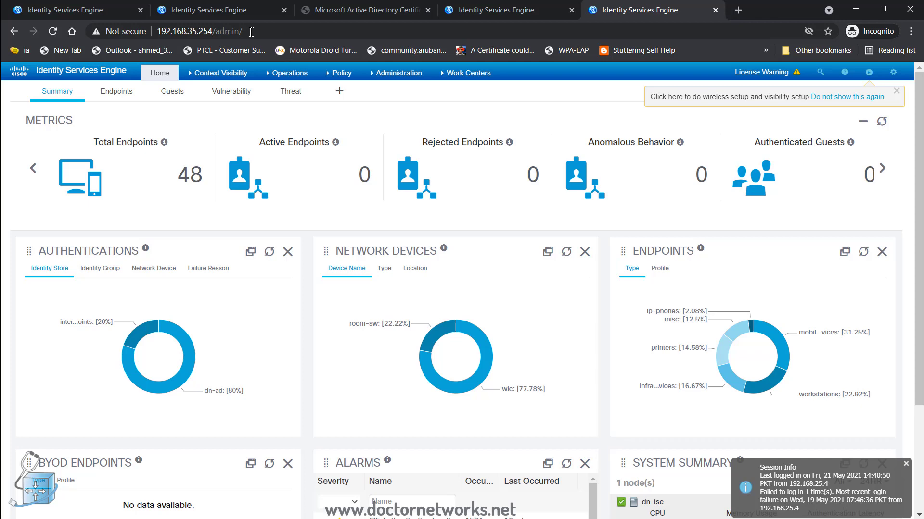
pyautogui.click(127, 31)
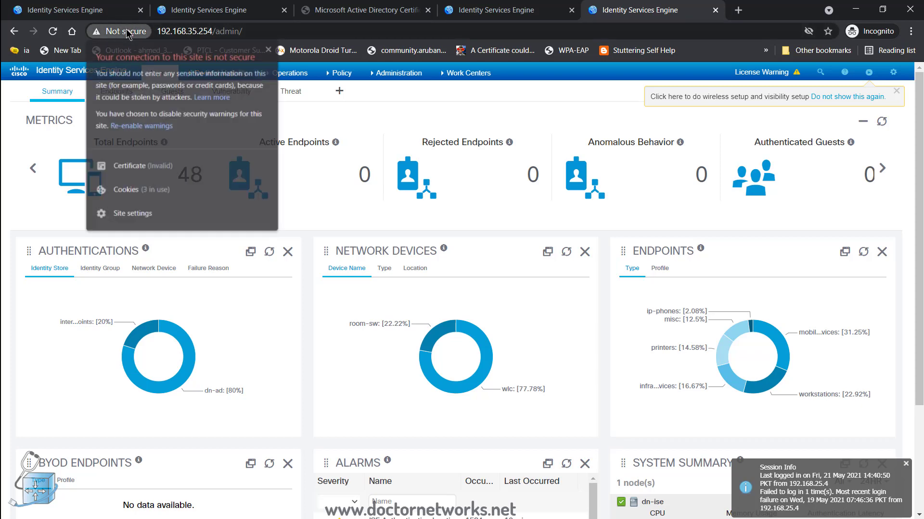
pyautogui.click(161, 166)
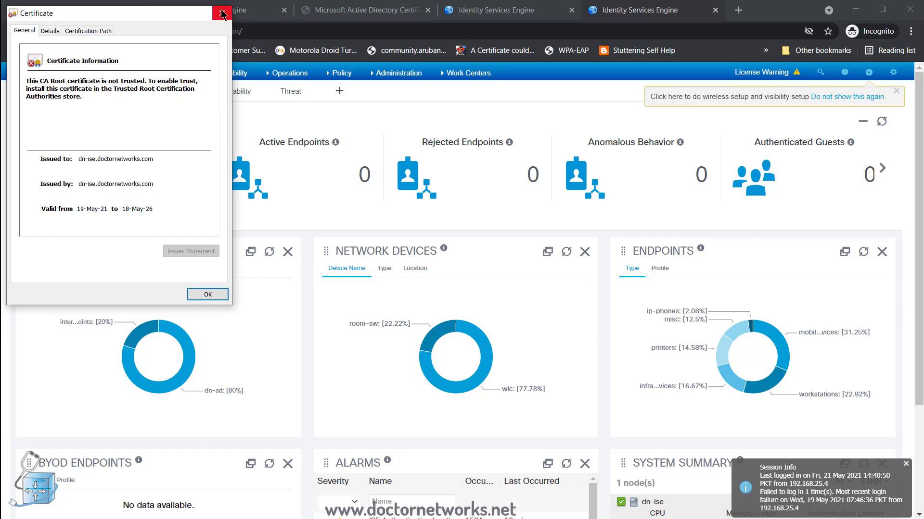
pyautogui.click(223, 4)
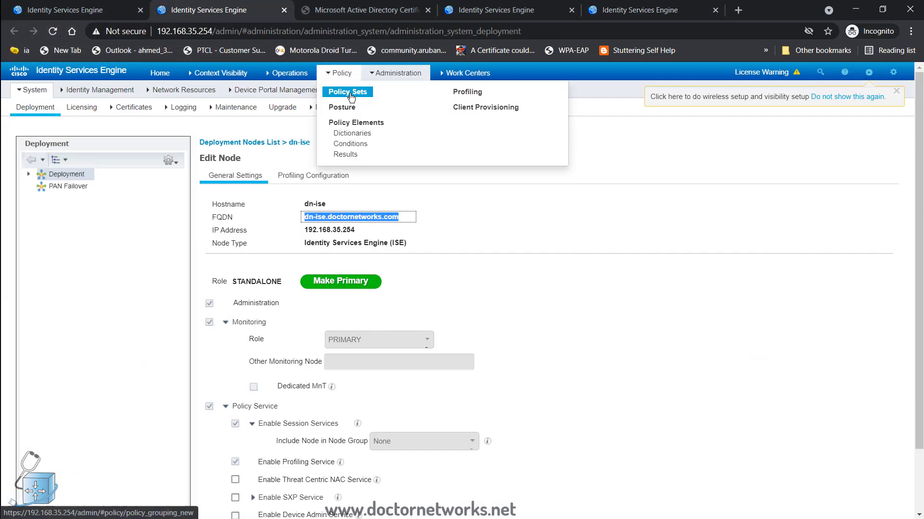
# Go back to the certificate signing request form tab.
pyautogui.click(522, 255)
pyautogui.click(342, 10)
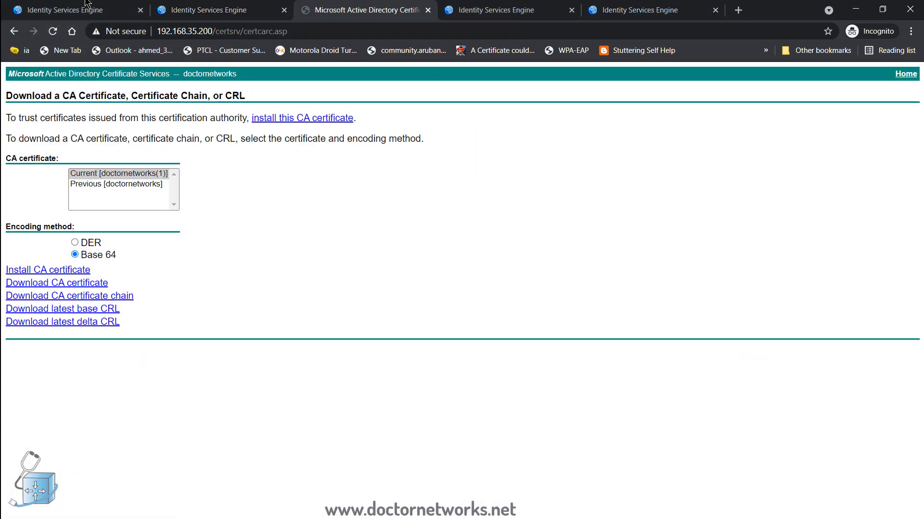
pyautogui.click(72, 10)
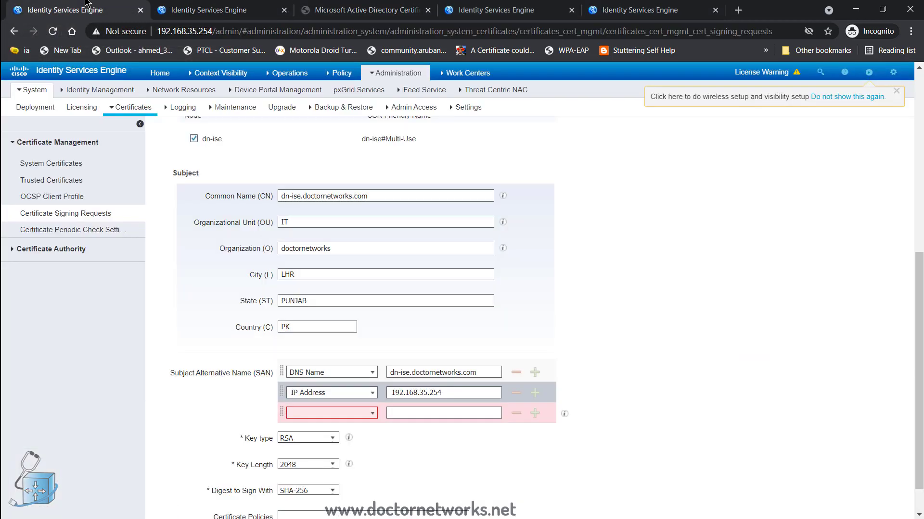
# Make the third SAN a DNS Name with value dn-ise.doctornetworks.net.
pyautogui.click(372, 415)
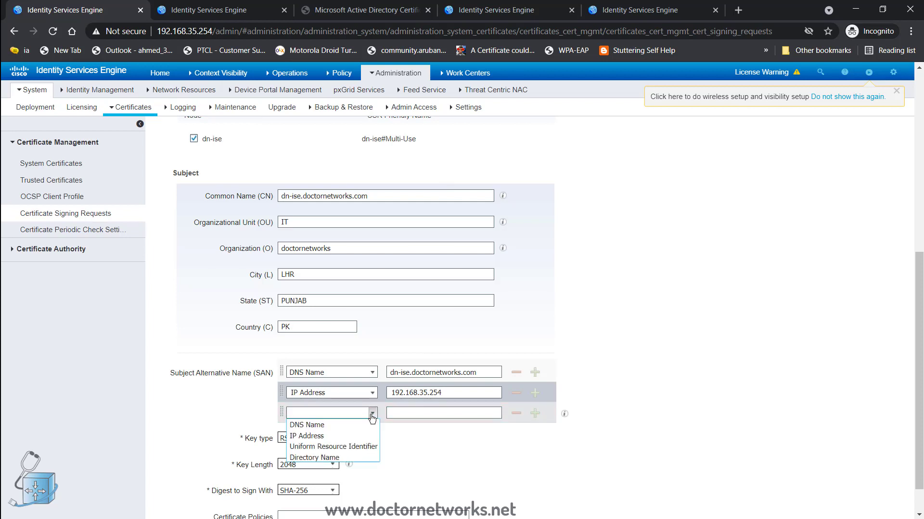
pyautogui.click(321, 426)
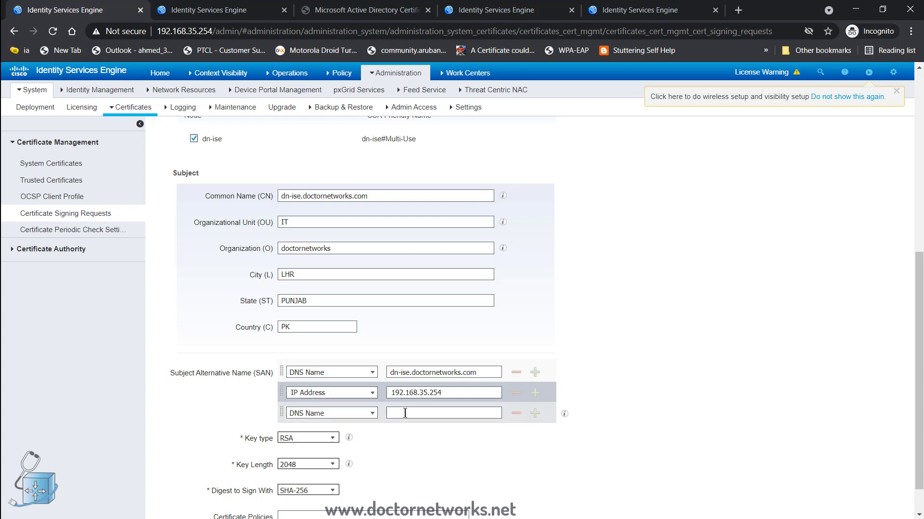
pyautogui.moveTo(481, 371); pyautogui.dragTo(356, 375)
pyautogui.hotkey('ctrl', 'c')
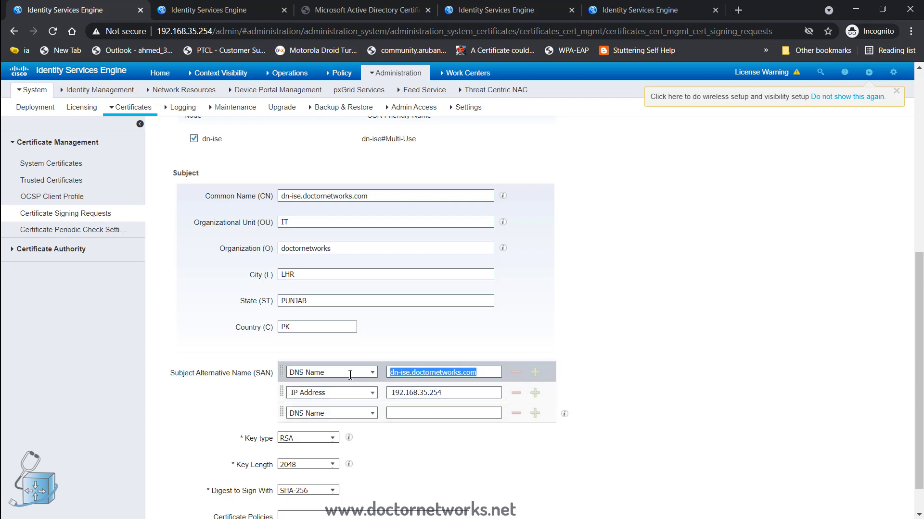
pyautogui.click(400, 413)
pyautogui.hotkey('ctrl', 'v')
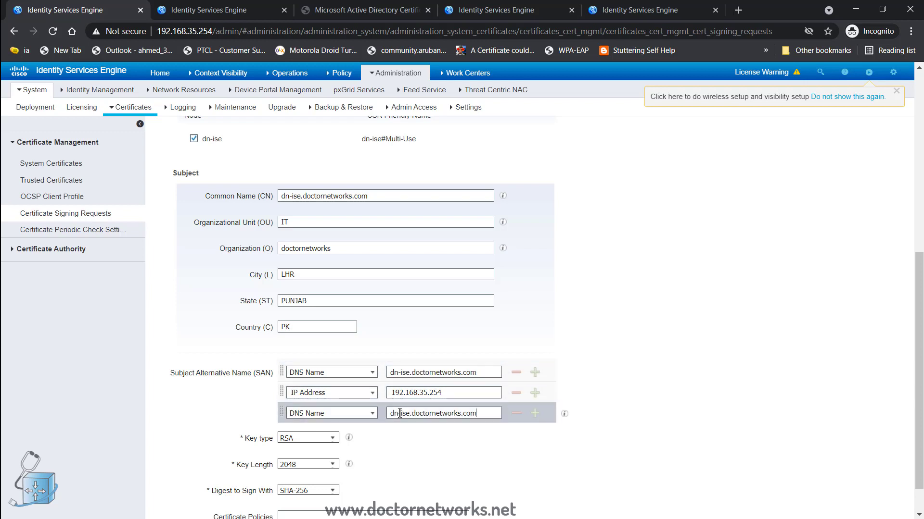
pyautogui.press('BackSpace')
pyautogui.press('BackSpace')
pyautogui.press('BackSpace')
pyautogui.write('net')
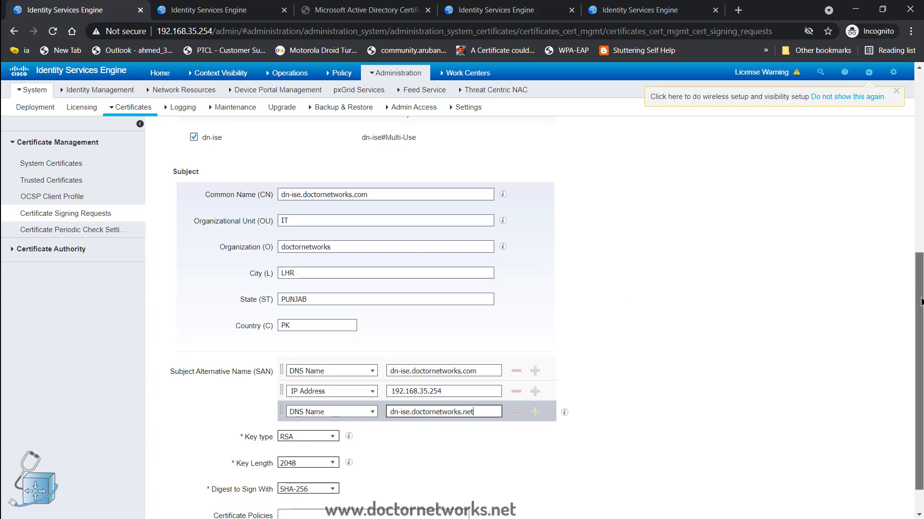
# Generate the CSR and highlight the non-resolvable name in the warning.
pyautogui.scroll(-1, 920, 291)
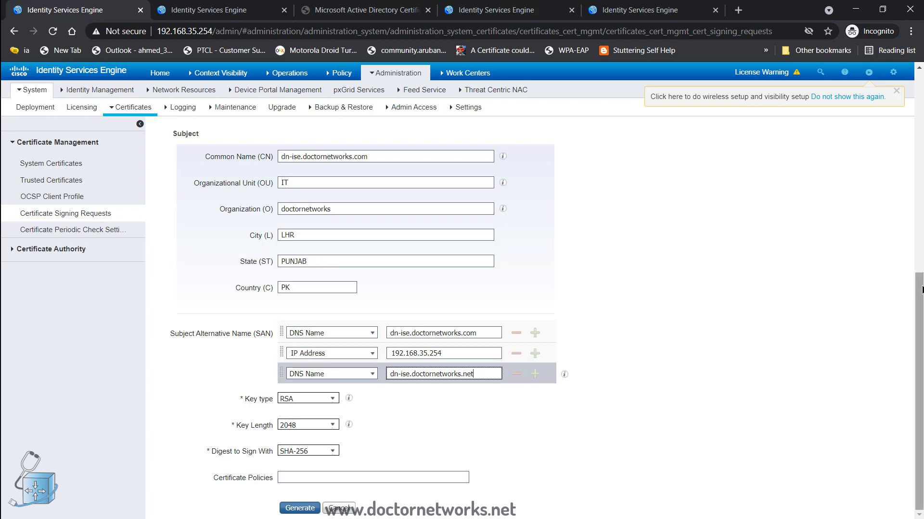
pyautogui.click(310, 508)
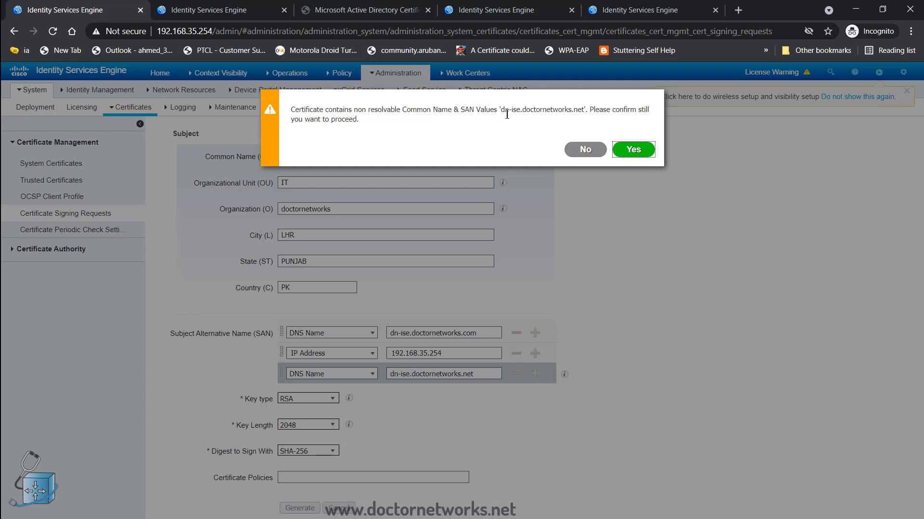
pyautogui.moveTo(505, 110); pyautogui.dragTo(564, 112)
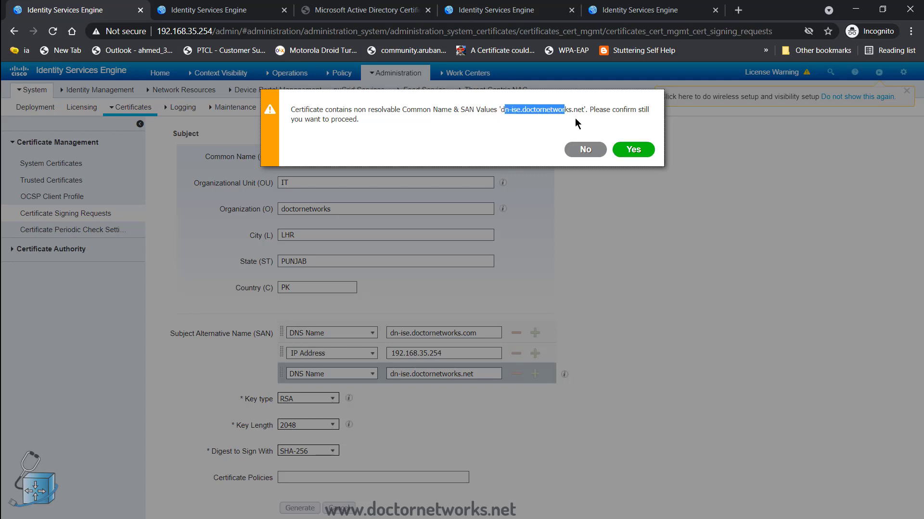
# In the remote desktop, launch Wireshark and start capturing on SNIFF_ADAPTOR.
pyautogui.click(123, 322)
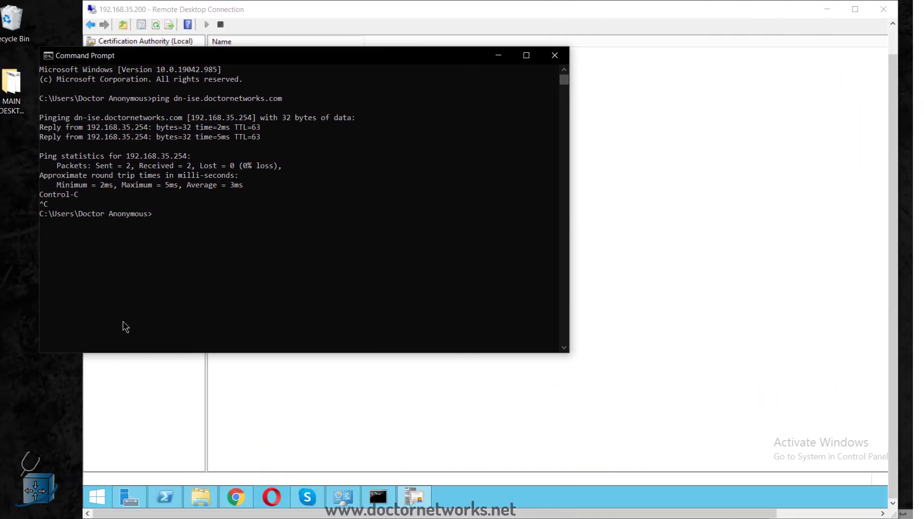
pyautogui.click(513, 501)
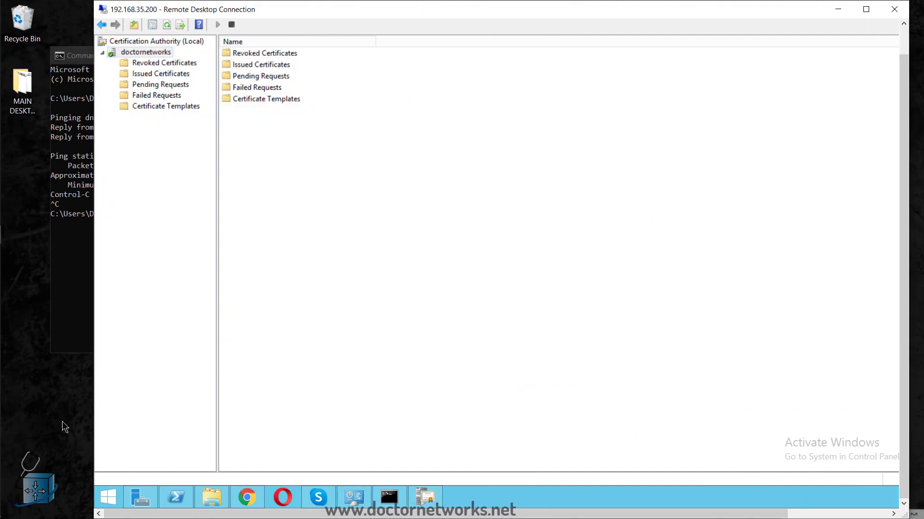
pyautogui.click(114, 501)
pyautogui.write('wire')
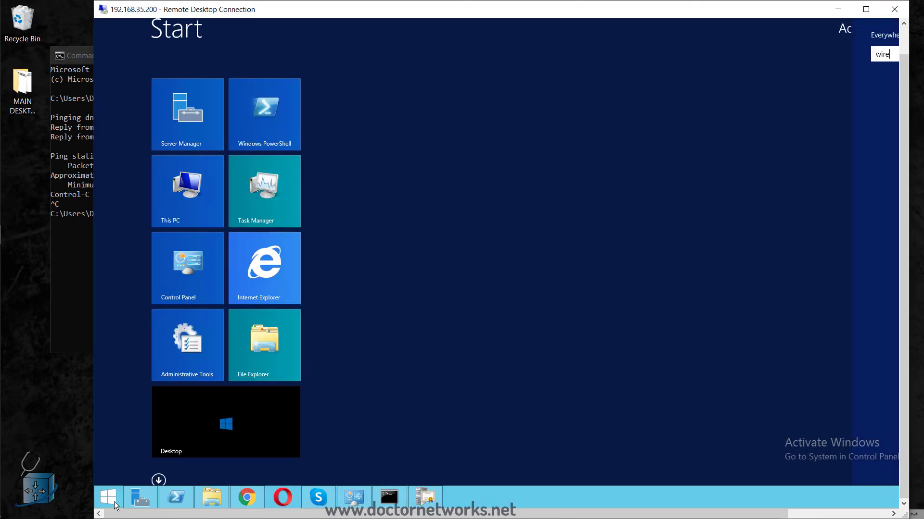
pyautogui.press('Return')
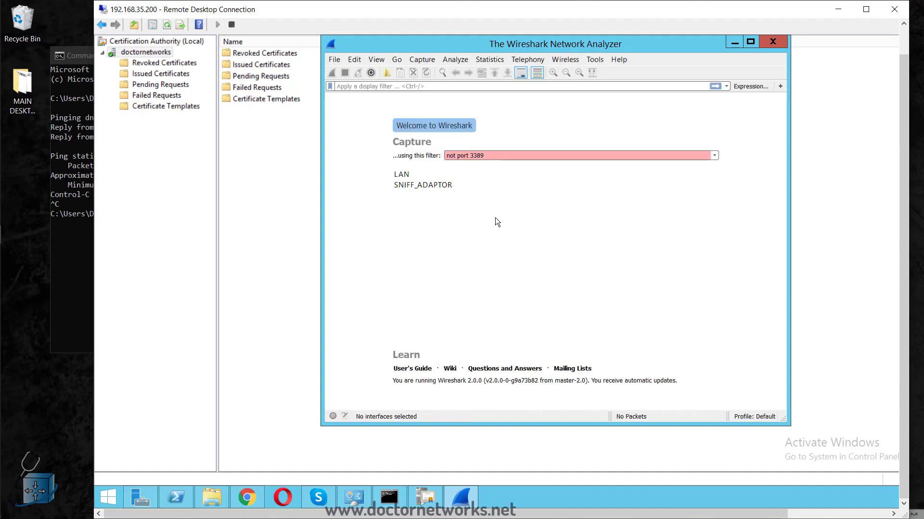
pyautogui.doubleClick(420, 305)
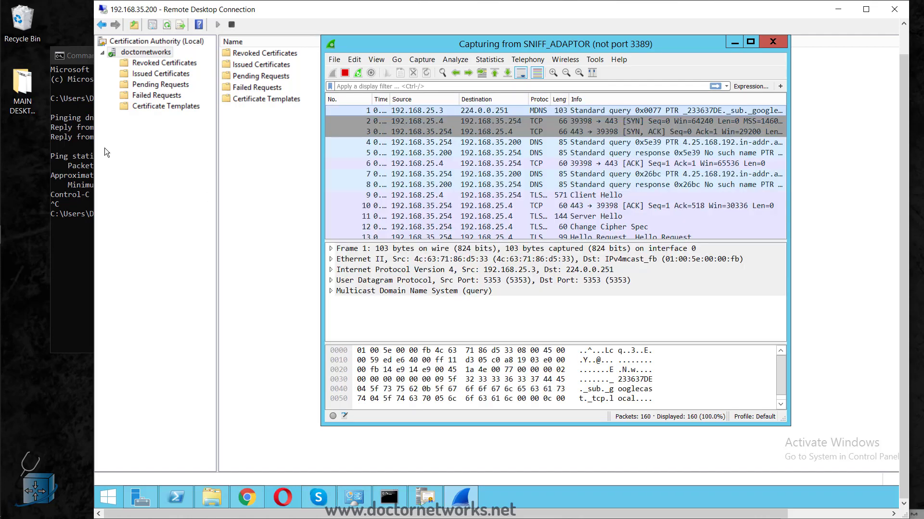
# Apply the dns display filter and maximize the capture window.
pyautogui.click(397, 85)
pyautogui.write('dns')
pyautogui.press('Return')
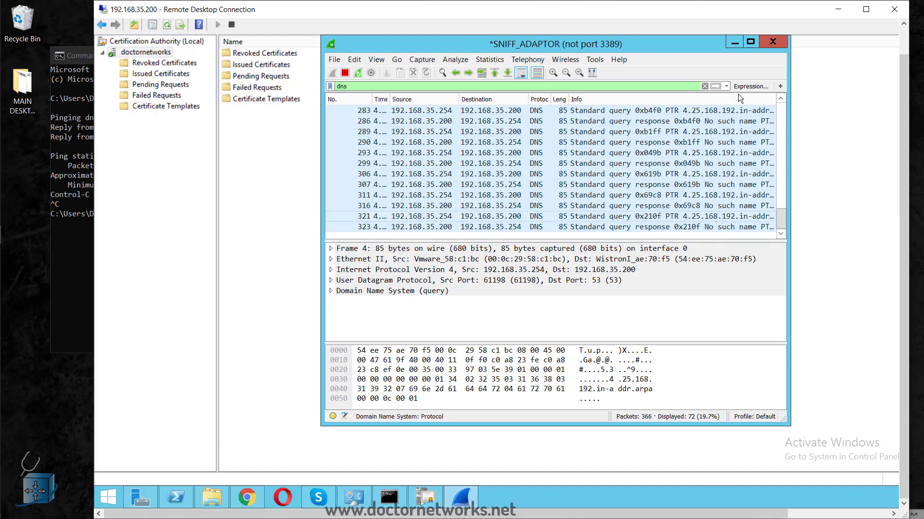
pyautogui.click(751, 43)
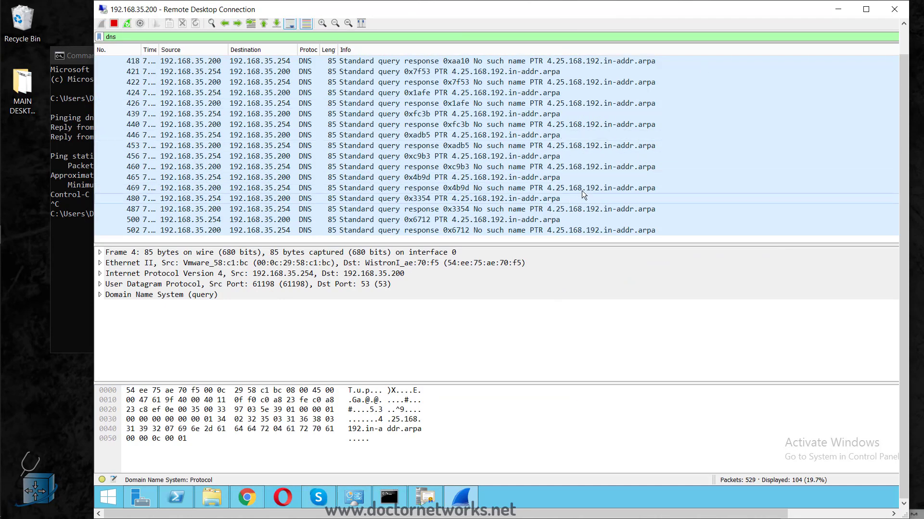
# Inspect packets 480 and 487: the PTR query for 4.25.168.192.in-addr.arpa and its response.
pyautogui.click(506, 209)
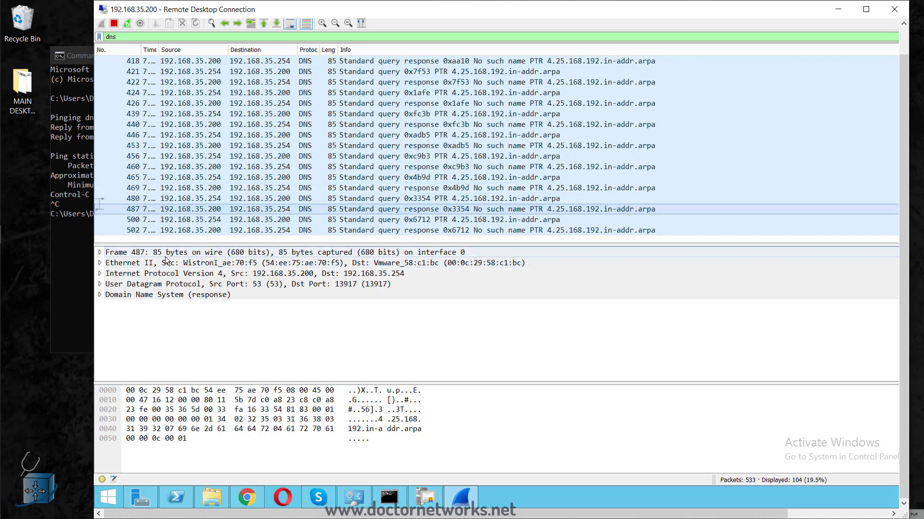
pyautogui.click(374, 199)
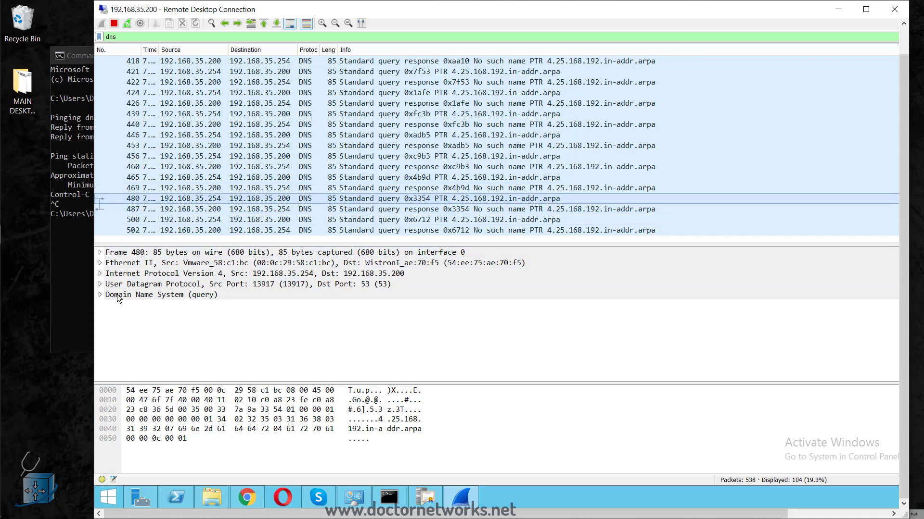
pyautogui.click(100, 295)
pyautogui.click(148, 339)
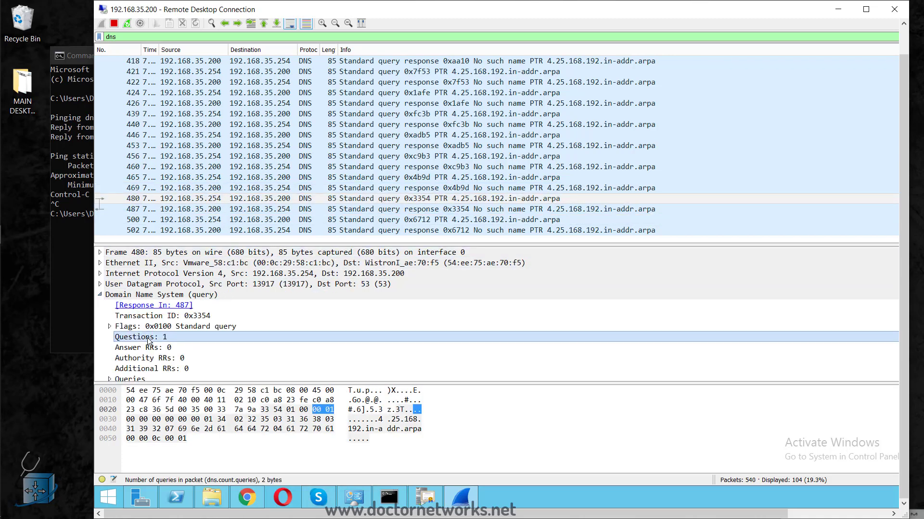
pyautogui.click(110, 380)
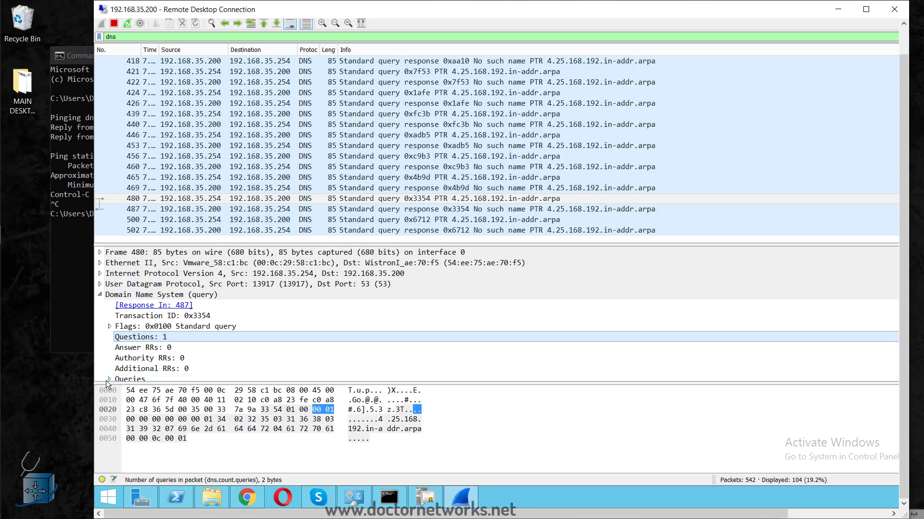
pyautogui.click(164, 367)
pyautogui.scroll(-1, 164, 367)
pyautogui.click(163, 367)
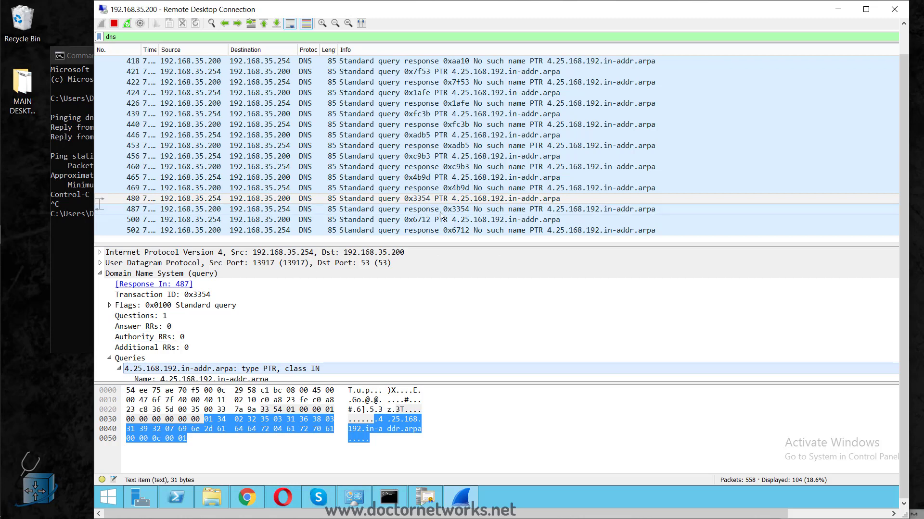
pyautogui.click(513, 211)
pyautogui.press('Up')
pyautogui.press('Up')
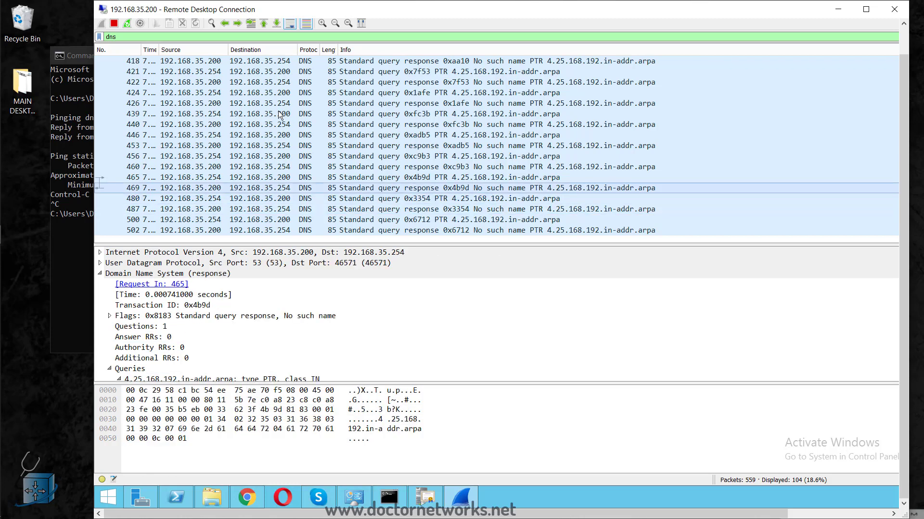
pyautogui.click(25, 298)
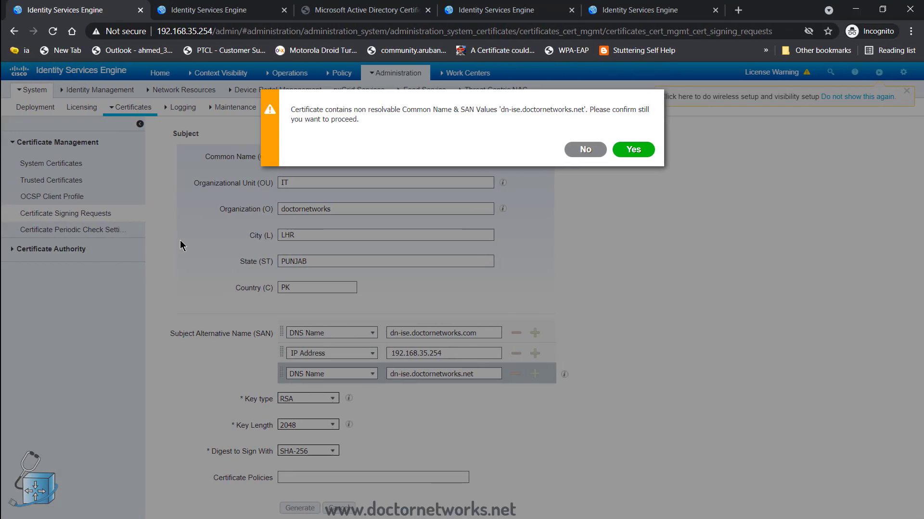
# Decline the non-resolvable name warning and regenerate the CSR.
pyautogui.click(591, 150)
pyautogui.click(298, 508)
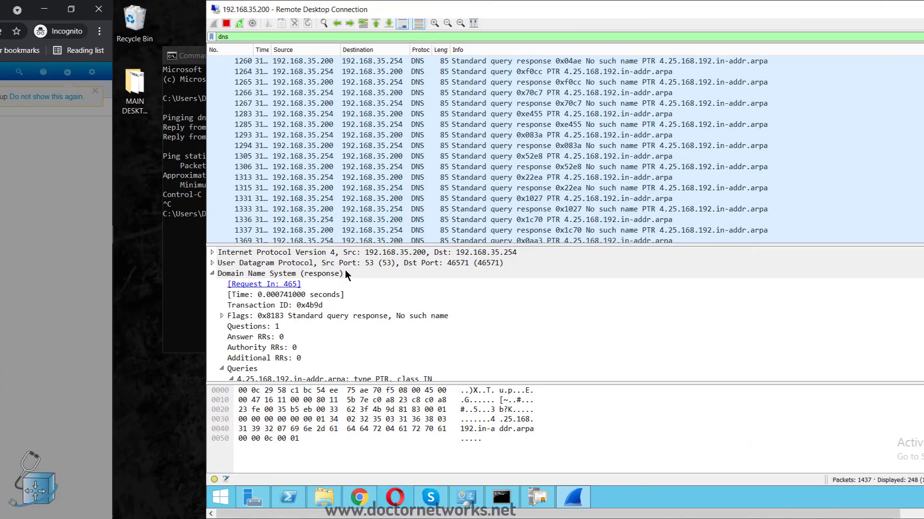
pyautogui.scroll(-5, 708, 222)
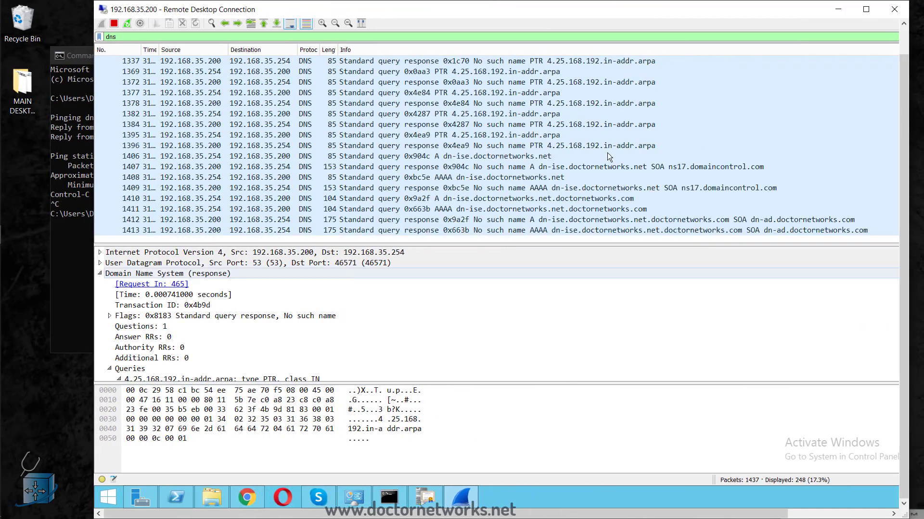
# In Wireshark, stop the live capture and restore the remote desktop window.
pyautogui.click(597, 223)
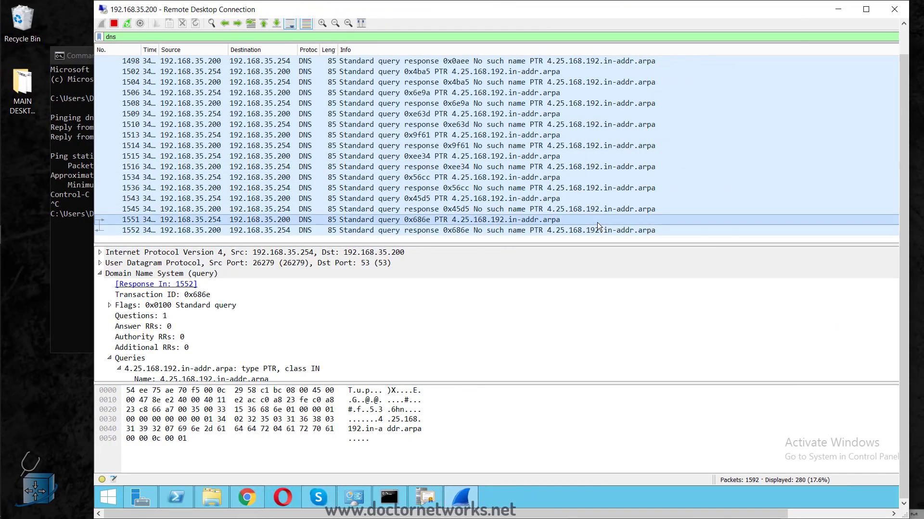
pyautogui.click(113, 23)
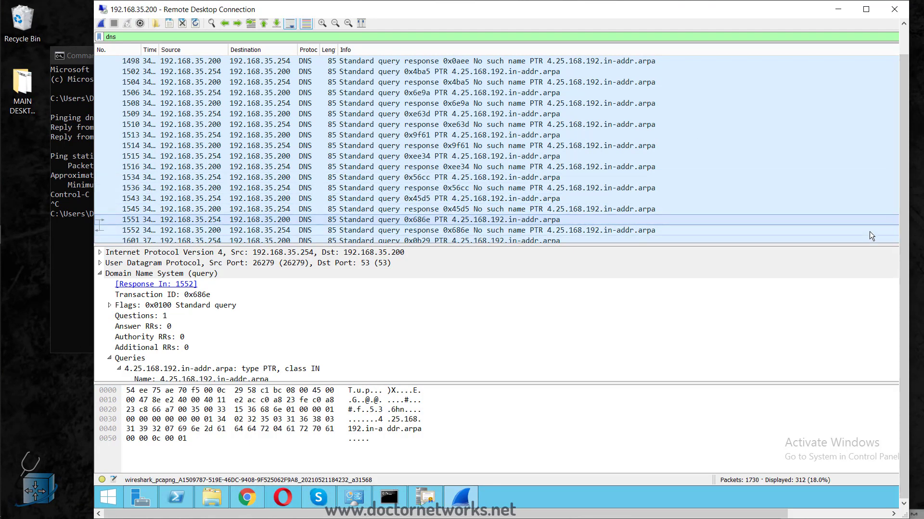
pyautogui.press('super+Down')
pyautogui.moveTo(841, 127)
pyautogui.mouseDown()
pyautogui.moveTo(837, 168)
pyautogui.moveTo(837, 134)
pyautogui.mouseUp()
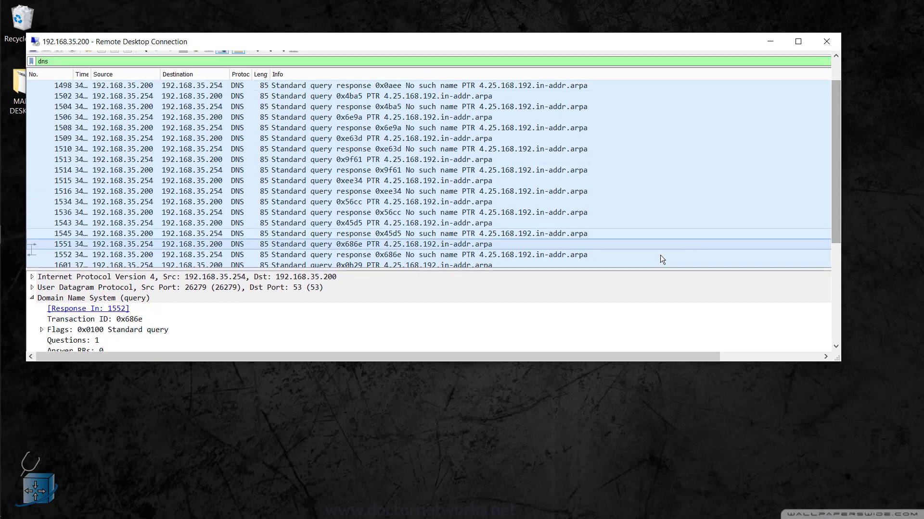
# Step through DNS packets to the failed dn-ise.doctornetworks.net.doctornetworks.com lookup.
pyautogui.click(638, 201)
pyautogui.press('Down')
pyautogui.press('Down')
pyautogui.press('Down')
pyautogui.press('Down')
pyautogui.press('Down')
pyautogui.press('Down')
pyautogui.press('Down')
pyautogui.press('Down')
pyautogui.press('Down')
pyautogui.press('Down')
pyautogui.press('Down')
pyautogui.press('Down')
pyautogui.press('Down')
pyautogui.press('Down')
pyautogui.press('Down')
pyautogui.press('Down')
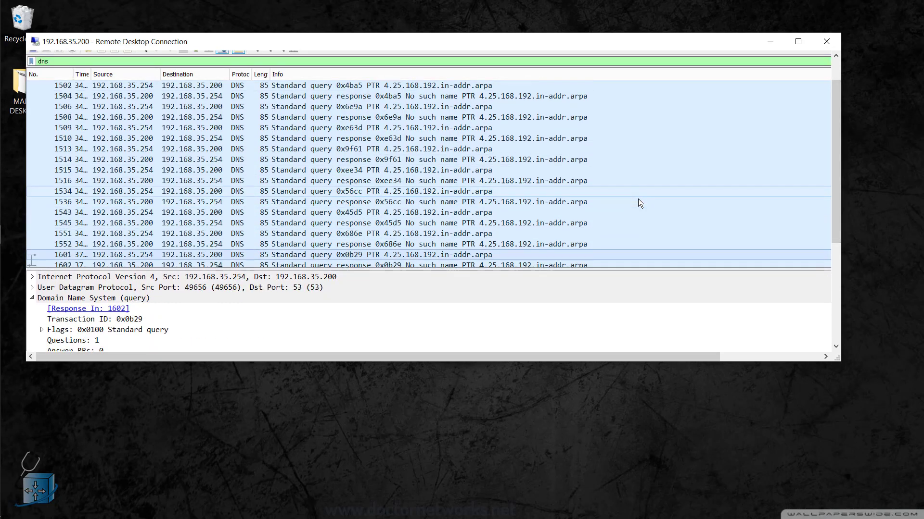
pyautogui.press('Down')
pyautogui.press('Down')
pyautogui.press('Down')
pyautogui.press('Down')
pyautogui.press('Down')
pyautogui.press('Down')
pyautogui.press('Down')
pyautogui.press('Down')
pyautogui.press('Down')
pyautogui.press('Down')
pyautogui.press('Down')
pyautogui.press('Down')
pyautogui.press('Down')
pyautogui.press('Down')
pyautogui.press('Down')
pyautogui.press('Down')
pyautogui.press('Down')
pyautogui.press('Down')
pyautogui.press('Down')
pyautogui.press('Down')
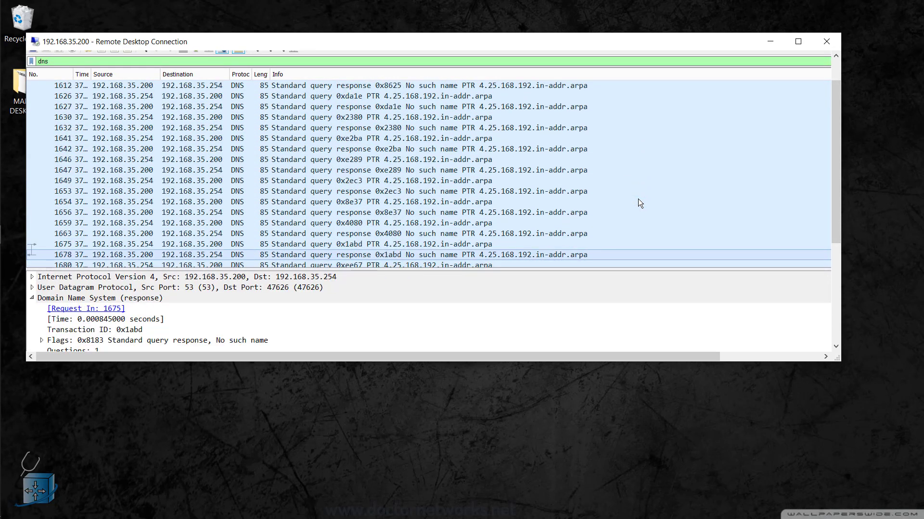
pyautogui.press('Up')
pyautogui.press('Up')
pyautogui.press('Up')
pyautogui.press('Up')
pyautogui.press('Up')
pyautogui.press('Up')
pyautogui.press('Up')
pyautogui.press('Up')
pyautogui.press('Up')
pyautogui.press('Up')
pyautogui.press('Up')
pyautogui.press('Up')
pyautogui.press('Up')
pyautogui.press('Up')
pyautogui.press('Up')
pyautogui.press('Up')
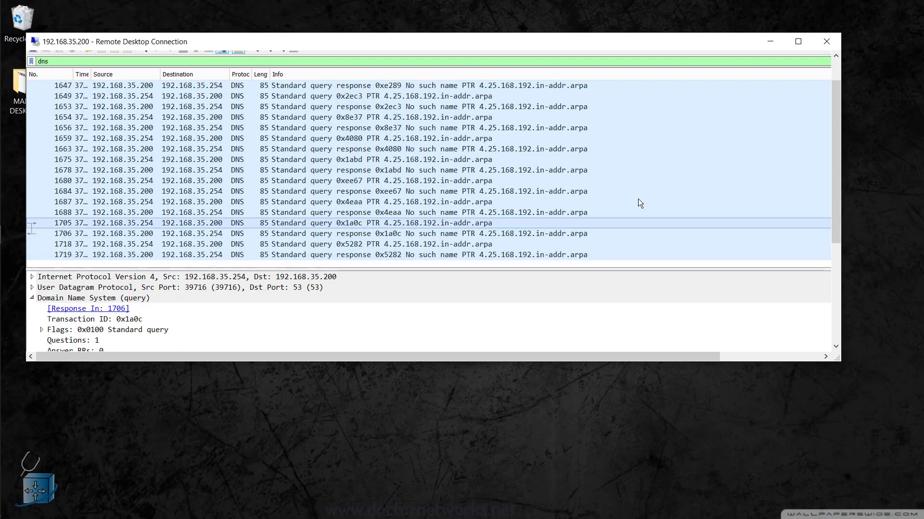
pyautogui.press('Up')
pyautogui.press('Up')
pyautogui.press('Up')
pyautogui.press('Up')
pyautogui.press('Up')
pyautogui.press('Up')
pyautogui.press('Up')
pyautogui.press('Up')
pyautogui.press('Up')
pyautogui.press('Up')
pyautogui.press('Up')
pyautogui.press('Up')
pyautogui.press('Up')
pyautogui.press('Up')
pyautogui.press('Up')
pyautogui.press('Up')
pyautogui.press('Up')
pyautogui.press('Up')
pyautogui.press('Up')
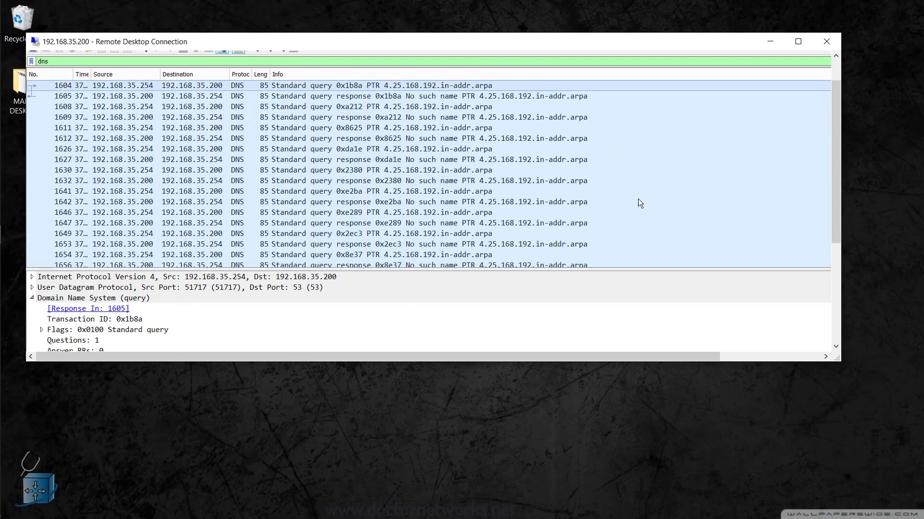
pyautogui.press('Up')
pyautogui.press('Up')
pyautogui.press('Up')
pyautogui.press('Up')
pyautogui.press('Up')
pyautogui.press('Up')
pyautogui.press('Up')
pyautogui.press('Up')
pyautogui.press('Up')
pyautogui.press('Up')
pyautogui.press('Up')
pyautogui.press('Up')
pyautogui.press('Up')
pyautogui.press('Up')
pyautogui.press('Up')
pyautogui.press('Up')
pyautogui.press('Up')
pyautogui.press('Up')
pyautogui.press('Up')
pyautogui.press('Up')
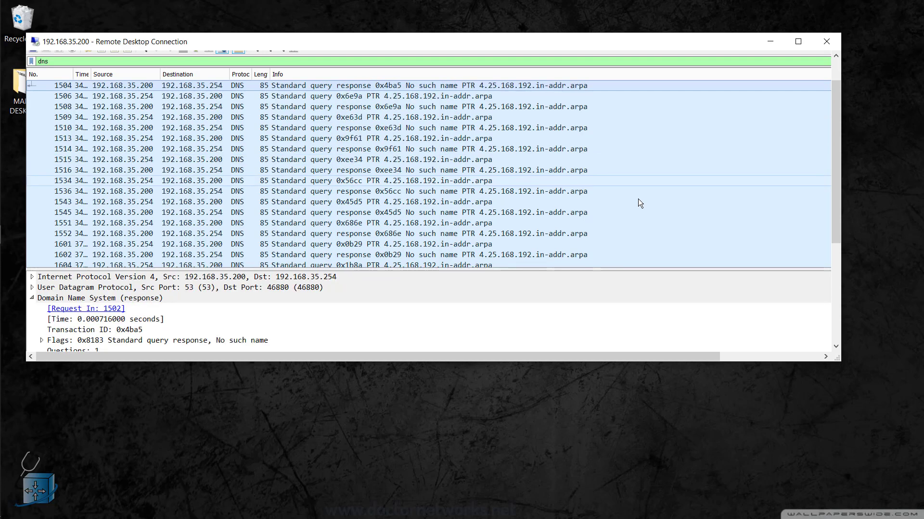
pyautogui.press('Up')
pyautogui.press('Up')
pyautogui.press('Up')
pyautogui.press('Up')
pyautogui.press('Up')
pyautogui.press('Up')
pyautogui.press('Up')
pyautogui.press('Up')
pyautogui.press('Up')
pyautogui.press('Up')
pyautogui.press('Up')
pyautogui.press('Up')
pyautogui.press('Up')
pyautogui.press('Up')
pyautogui.press('Up')
pyautogui.press('Up')
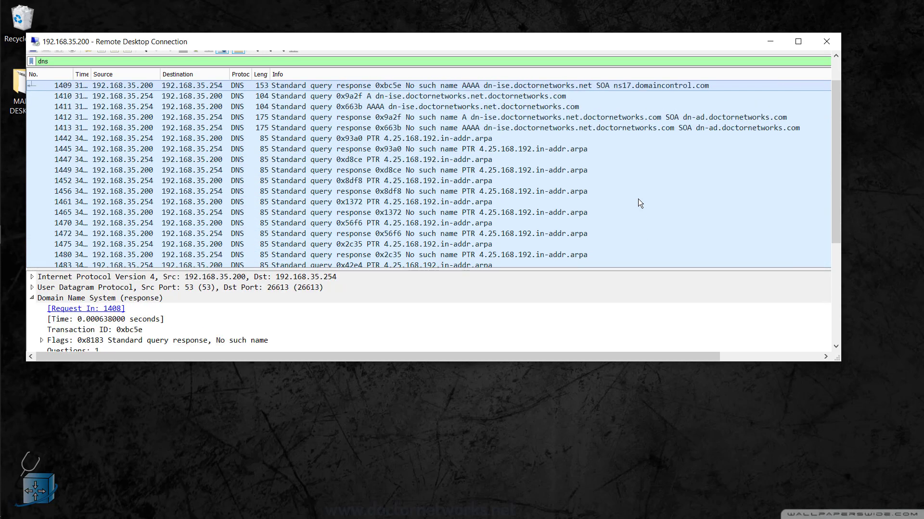
pyautogui.click(497, 163)
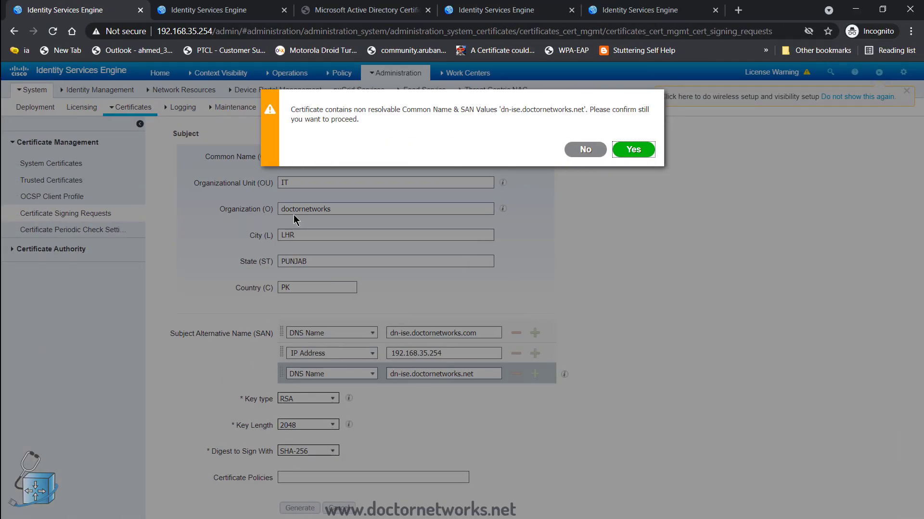
# Export the dn-ise Multi-Use CSR as dniseMultiUse (4).pem and show it in Downloads.
pyautogui.click(636, 156)
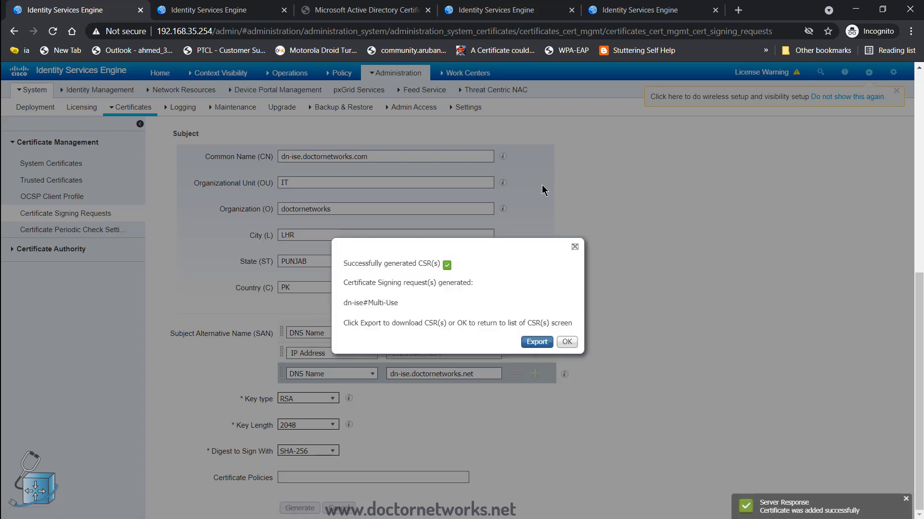
pyautogui.click(536, 342)
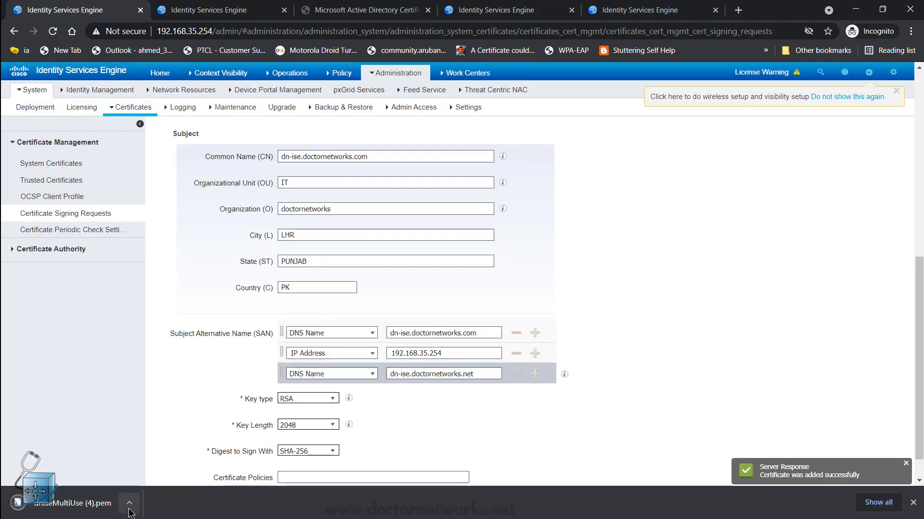
pyautogui.click(129, 504)
pyautogui.click(171, 464)
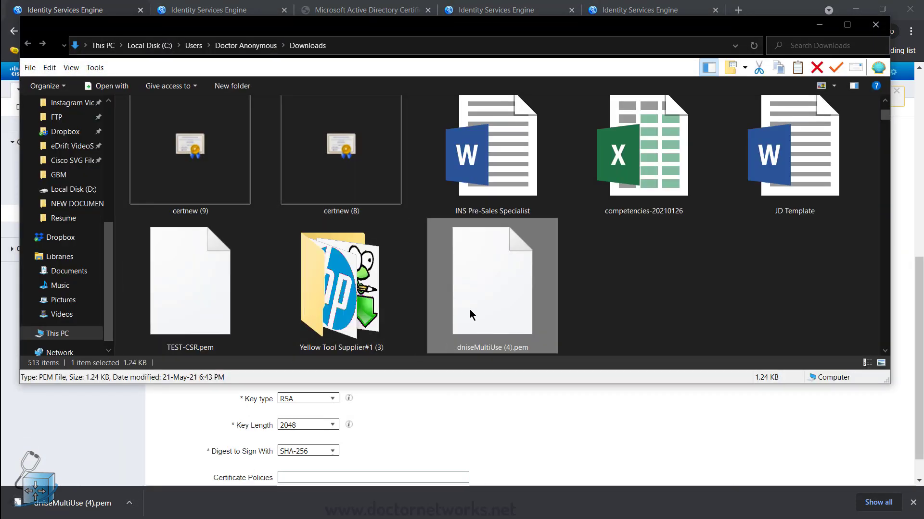
# Open dniseMultiUse (4).pem in Notepad++, select the whole request, then minimize Notepad++ and Explorer.
pyautogui.rightClick(500, 278)
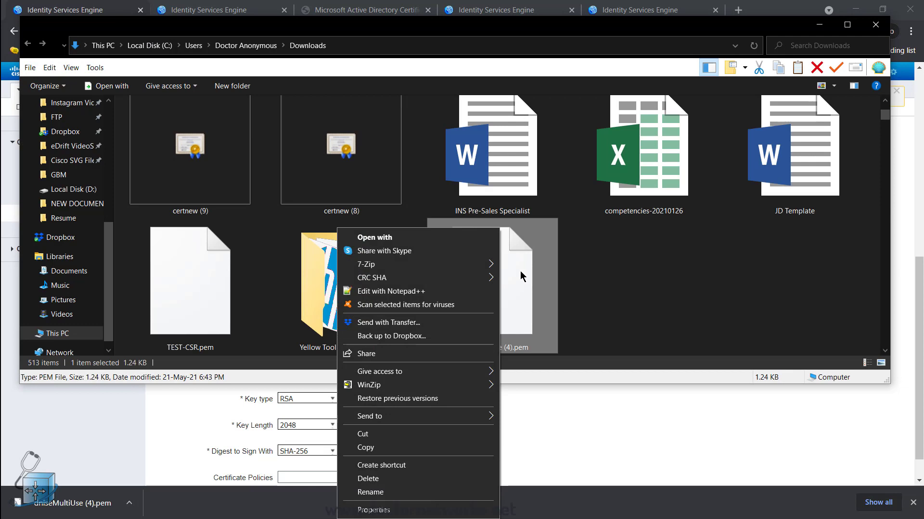
pyautogui.click(415, 292)
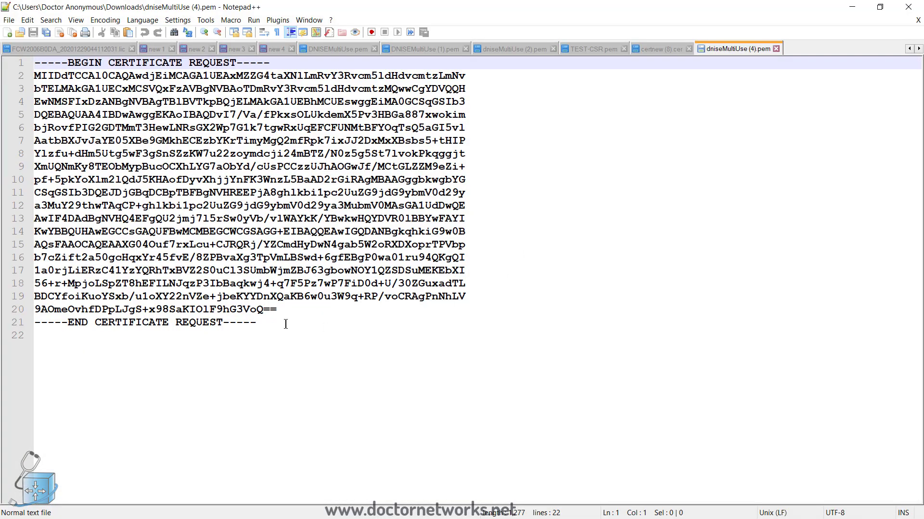
pyautogui.moveTo(269, 322); pyautogui.dragTo(2, 55)
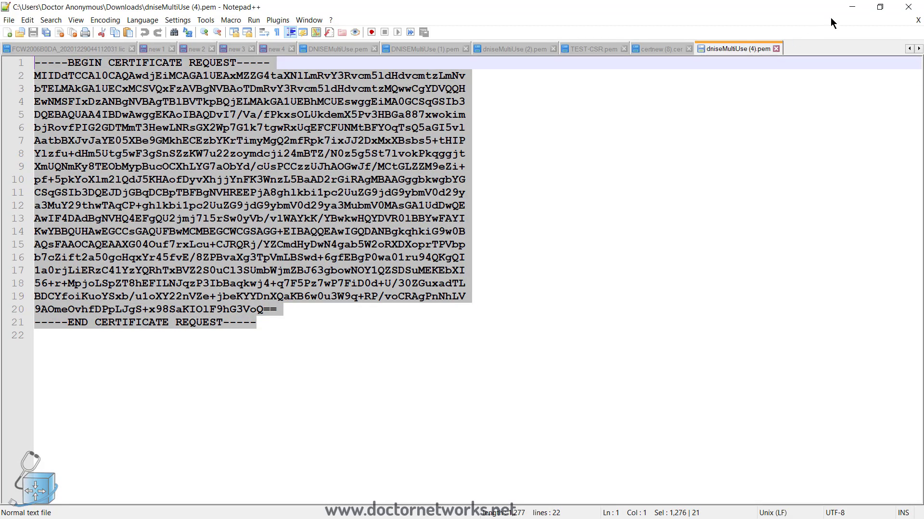
pyautogui.click(852, 7)
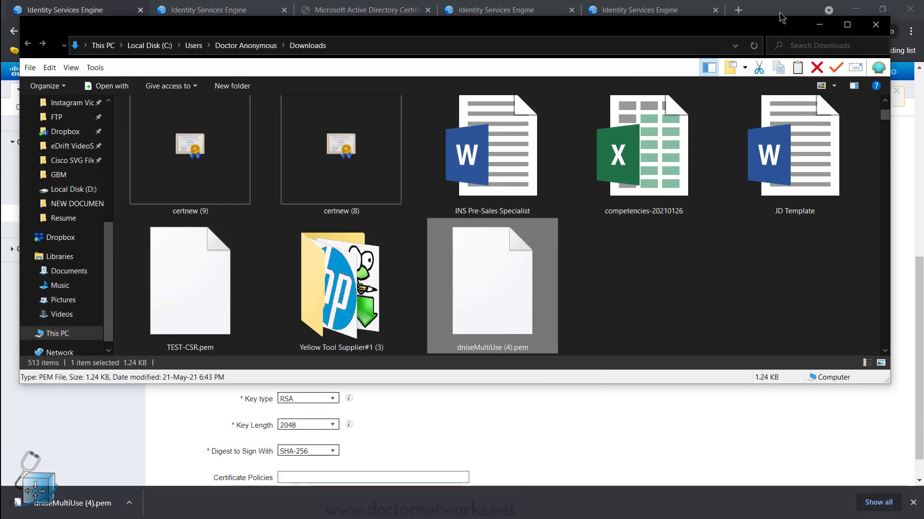
pyautogui.click(819, 25)
# Paste the CSR into an advanced certificate request in AD Certificate Services.
pyautogui.click(381, 6)
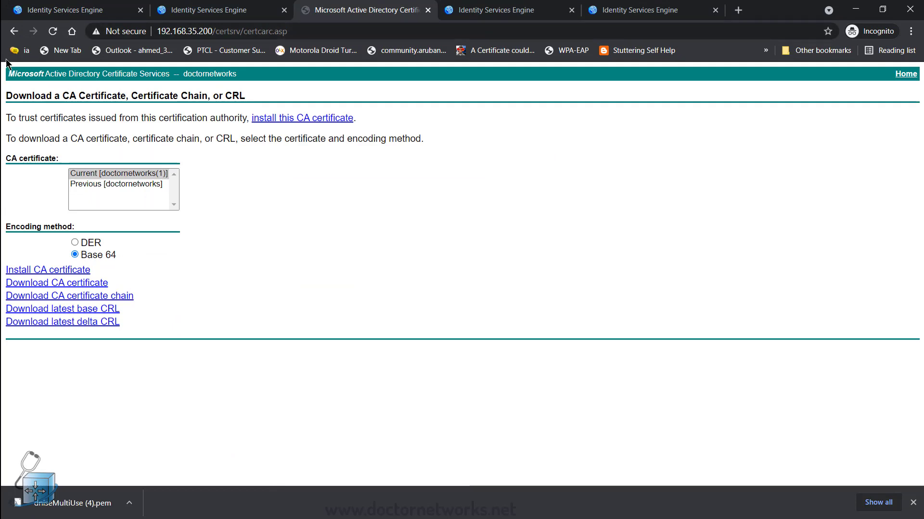
pyautogui.click(16, 32)
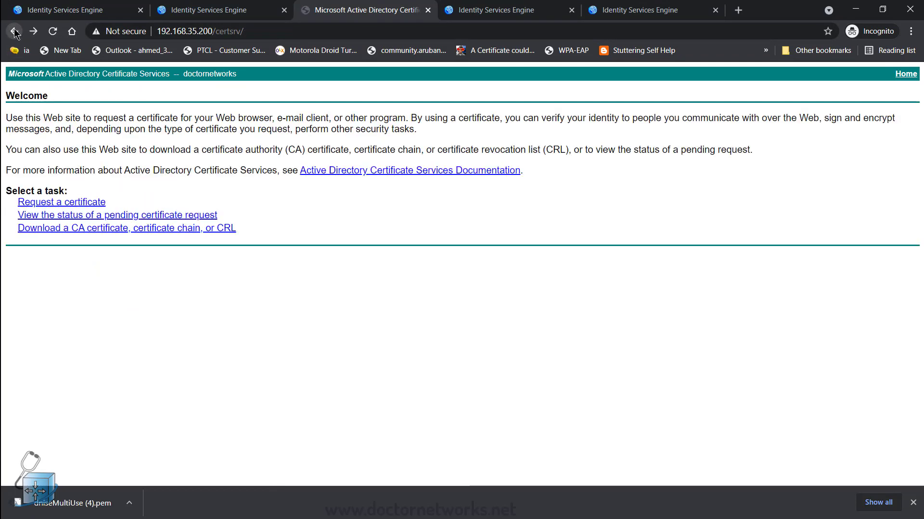
pyautogui.click(99, 204)
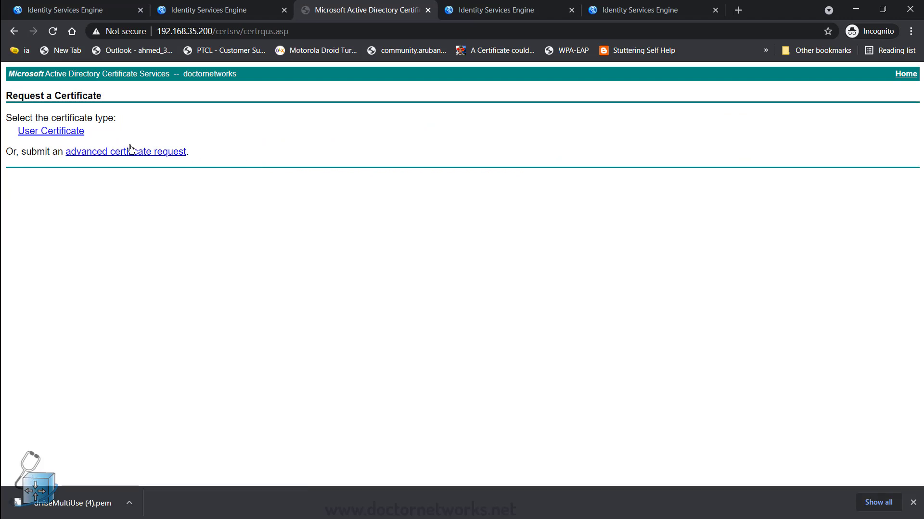
pyautogui.click(108, 152)
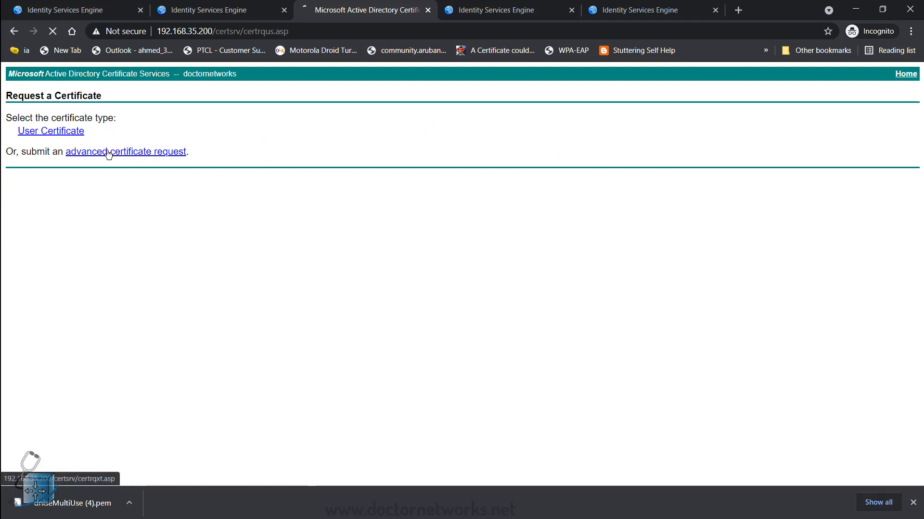
pyautogui.click(92, 168)
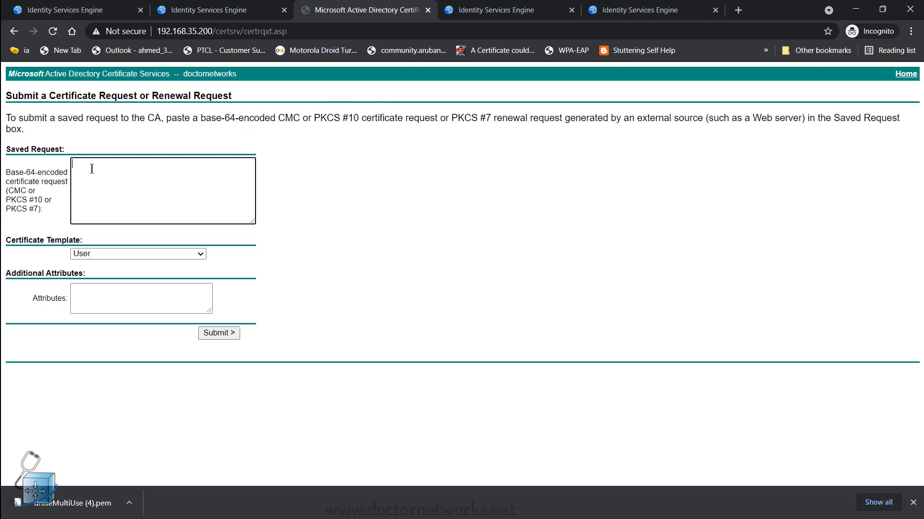
pyautogui.hotkey('ctrl', 'v')
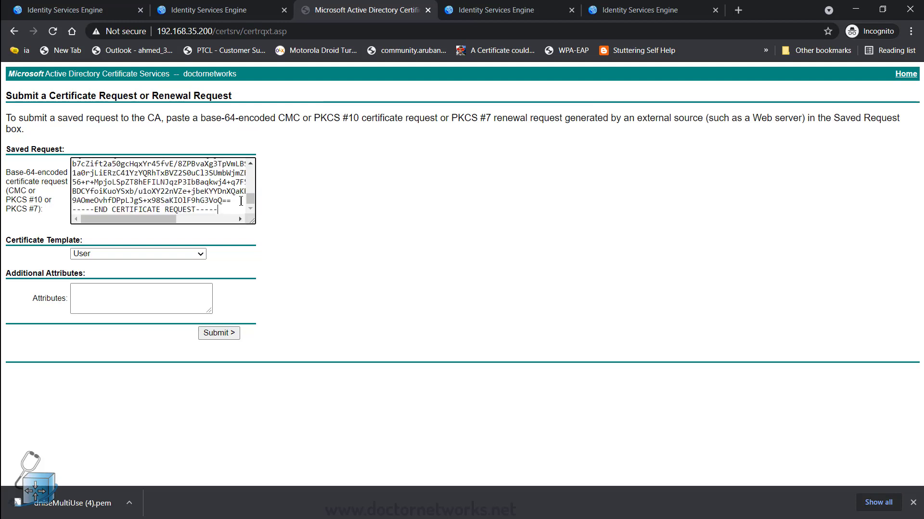
pyautogui.moveTo(252, 198); pyautogui.dragTo(253, 168)
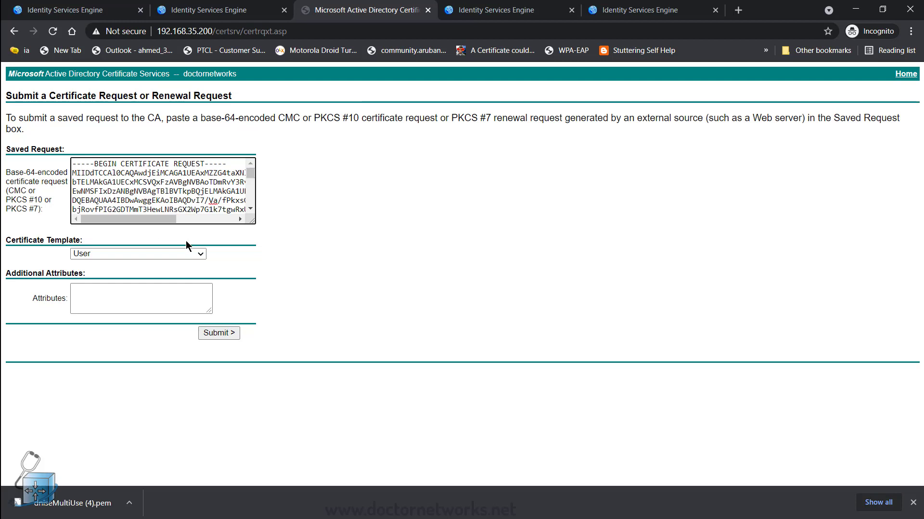
# Request a Web Server certificate and download it in Base 64 as certnew (13).cer.
pyautogui.click(192, 255)
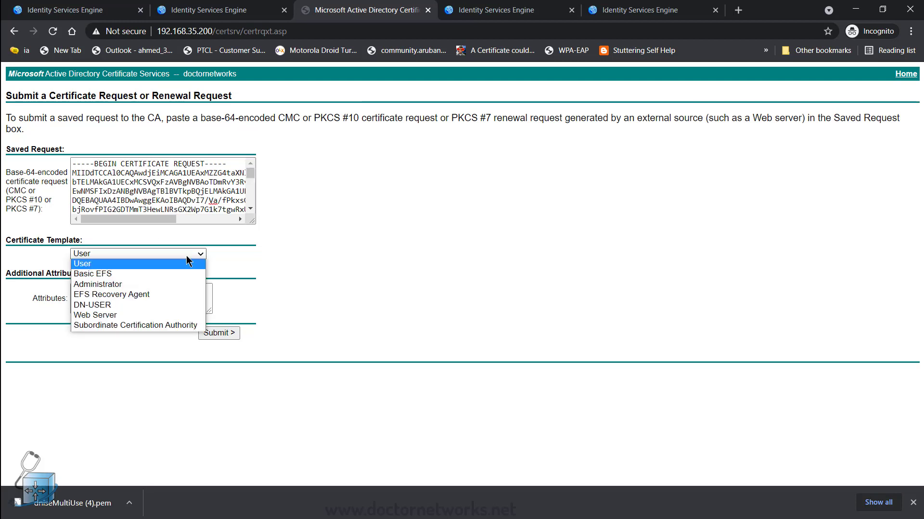
pyautogui.click(110, 314)
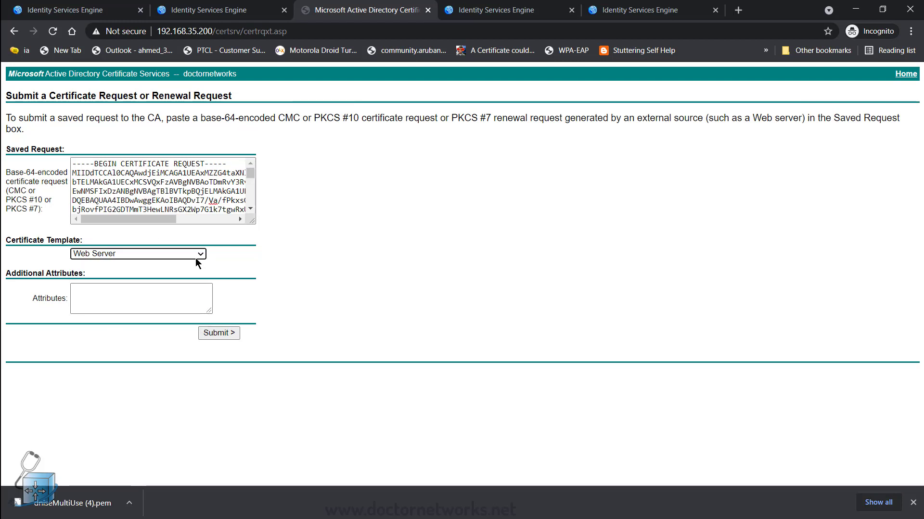
pyautogui.click(225, 332)
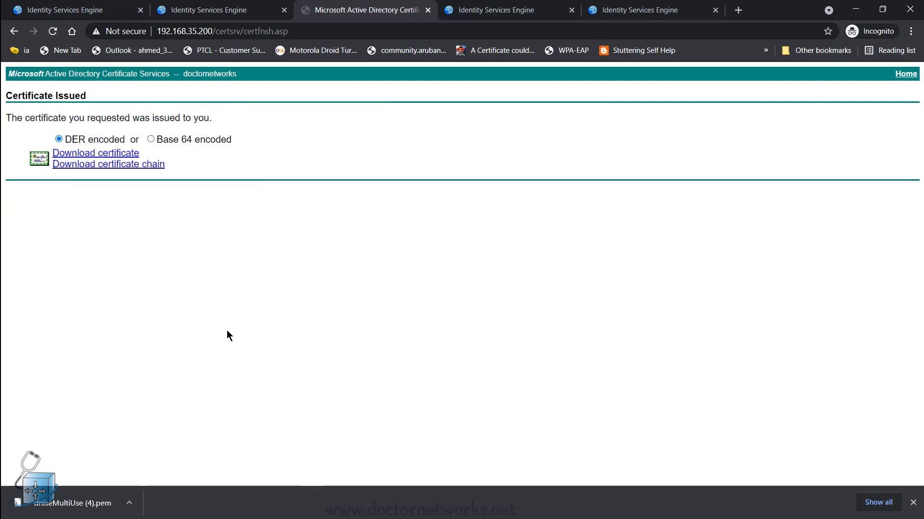
pyautogui.click(151, 139)
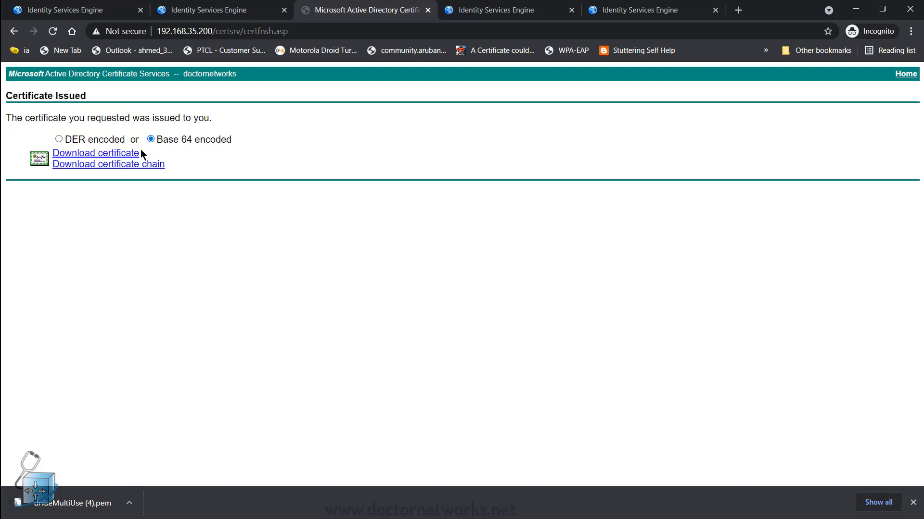
pyautogui.click(137, 153)
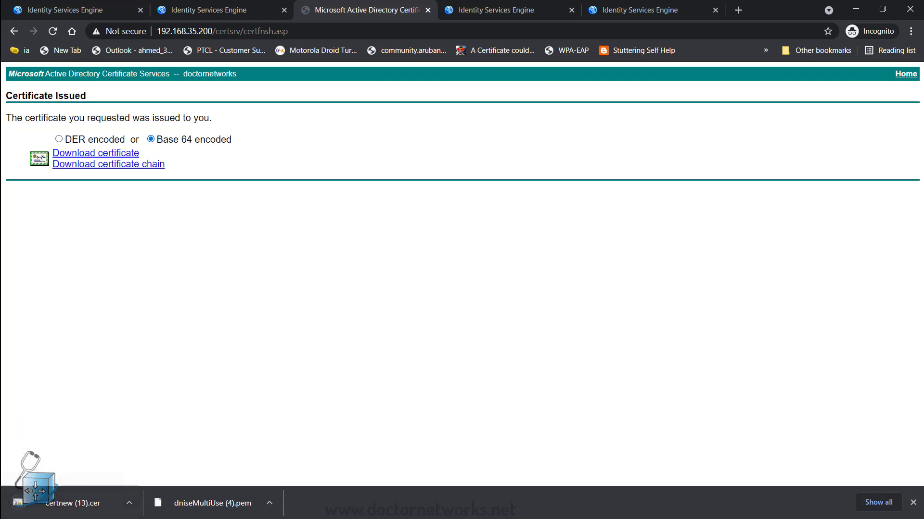
pyautogui.click(129, 503)
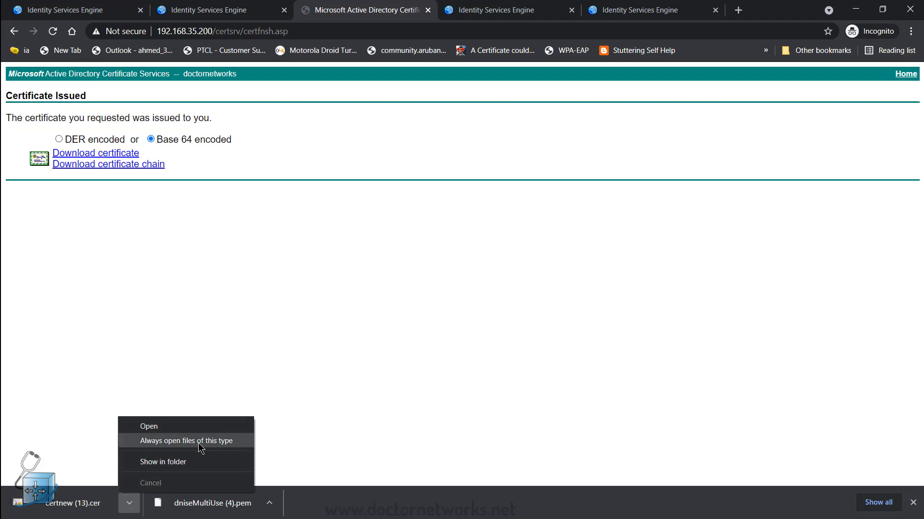
pyautogui.click(192, 464)
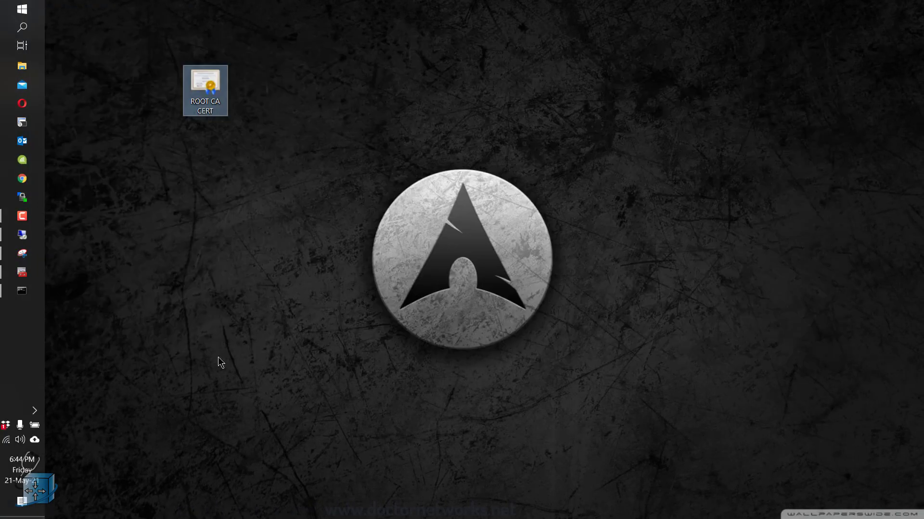
# Move certnew (13) onto the desktop and rename it SIGNED_CERT.
pyautogui.click(247, 303)
pyautogui.click(24, 152)
pyautogui.moveTo(24, 152); pyautogui.dragTo(161, 189)
pyautogui.press('F2')
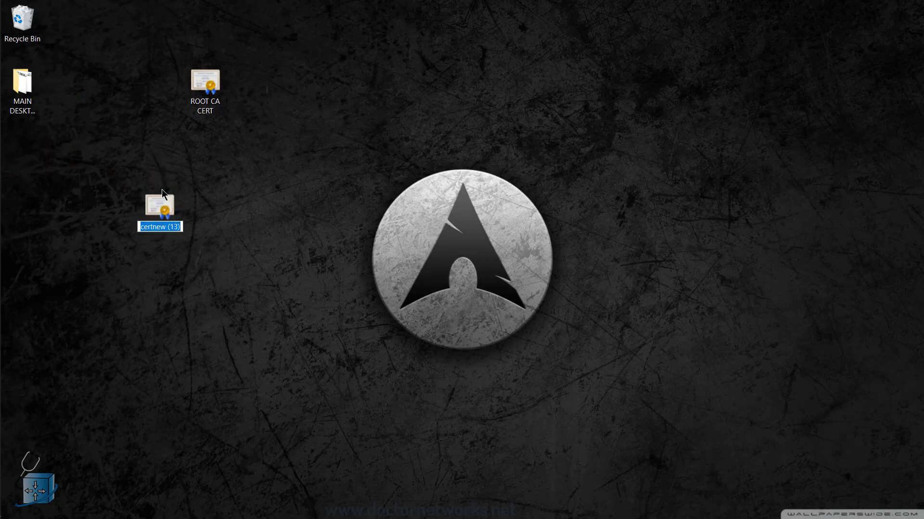
pyautogui.write('SIGNED_CERT')
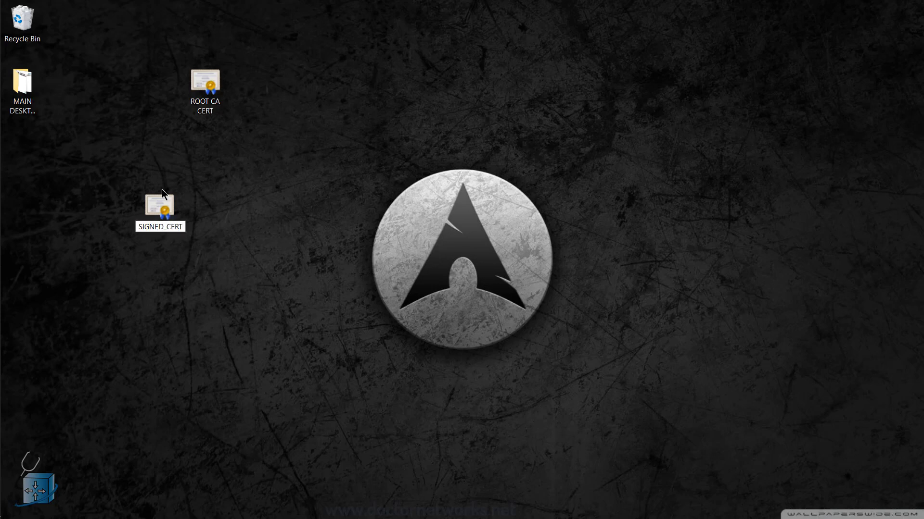
pyautogui.press('Return')
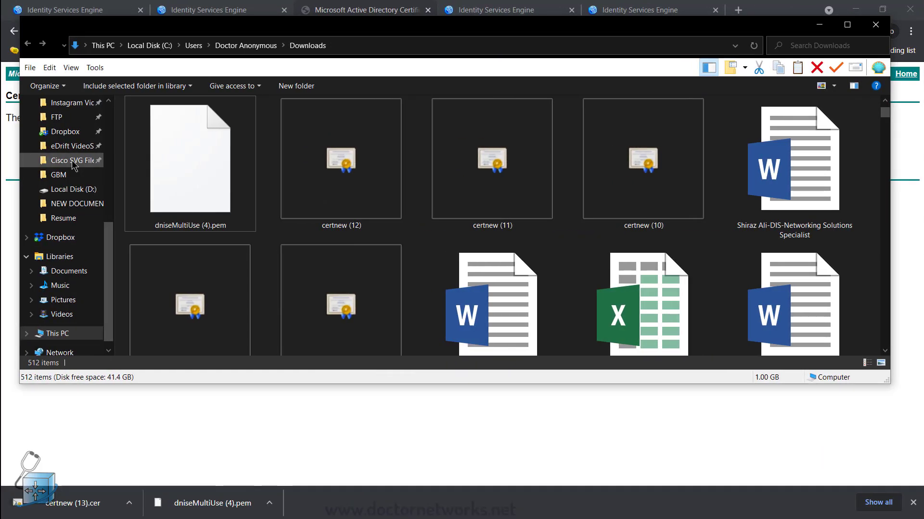
# Close Downloads and start binding a certificate to the dn-ise#Multi-Use CSR in ISE.
pyautogui.click(819, 24)
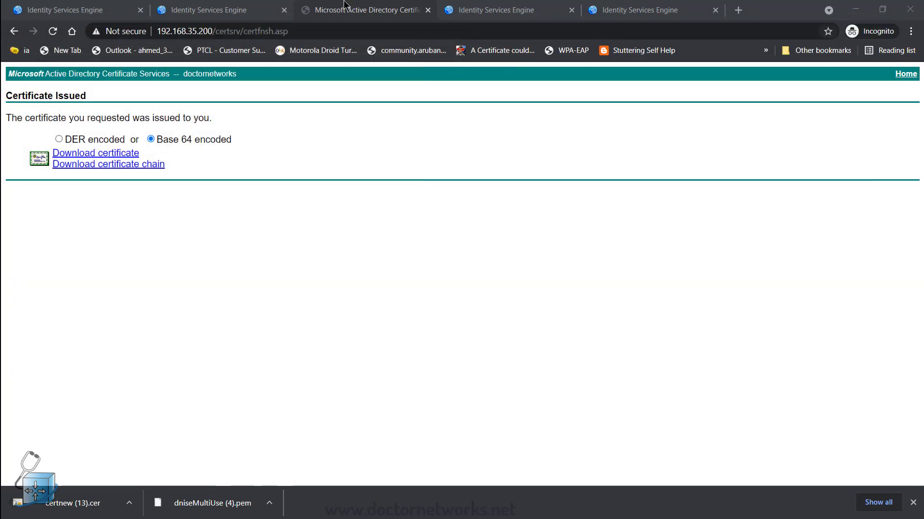
pyautogui.click(185, 4)
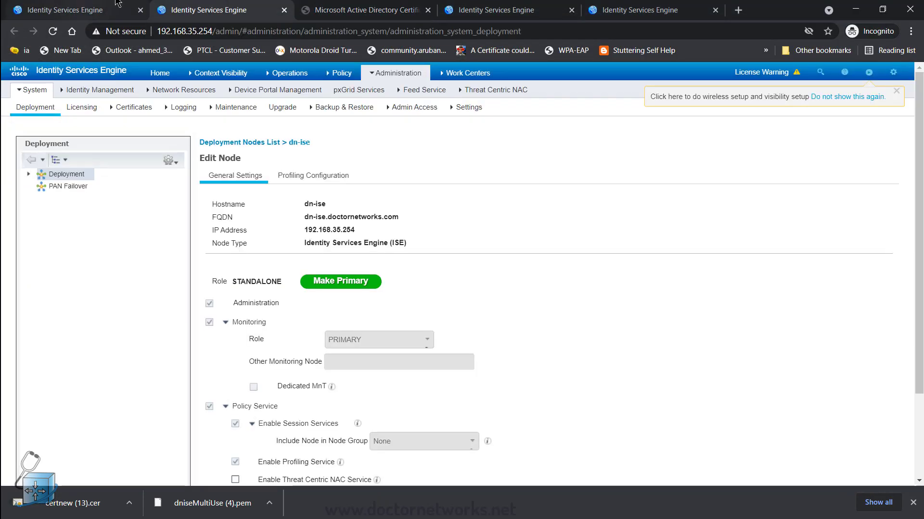
pyautogui.click(81, 6)
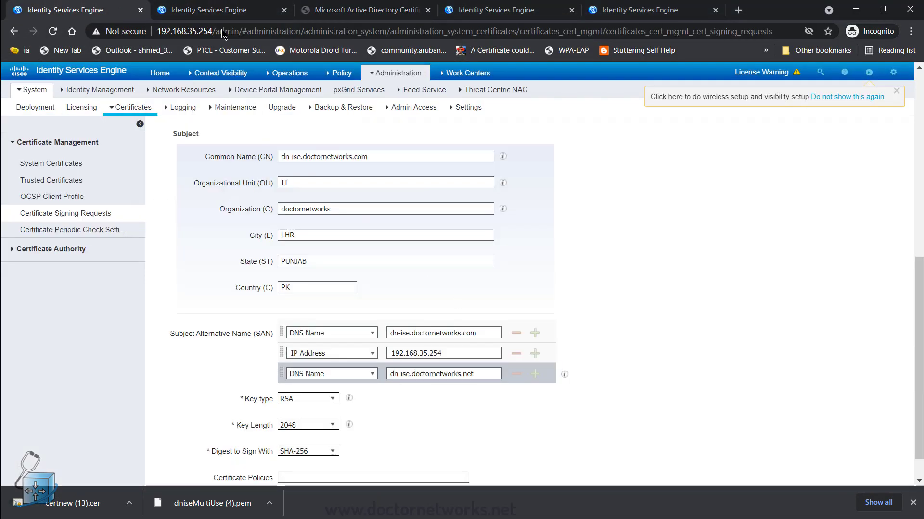
pyautogui.click(89, 213)
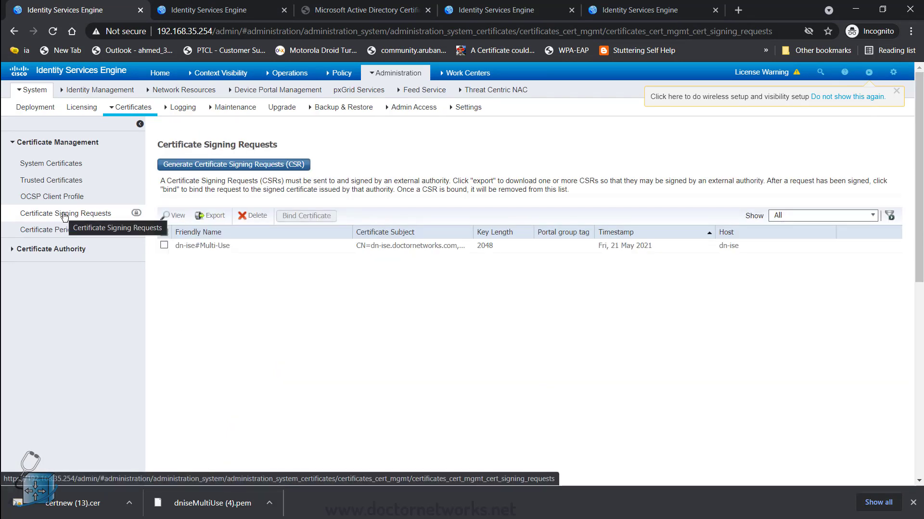
pyautogui.click(165, 245)
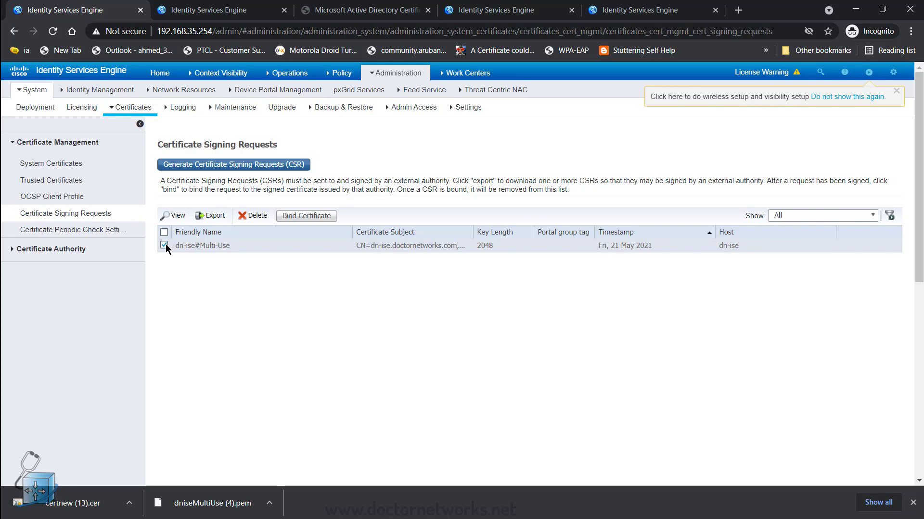
pyautogui.click(318, 215)
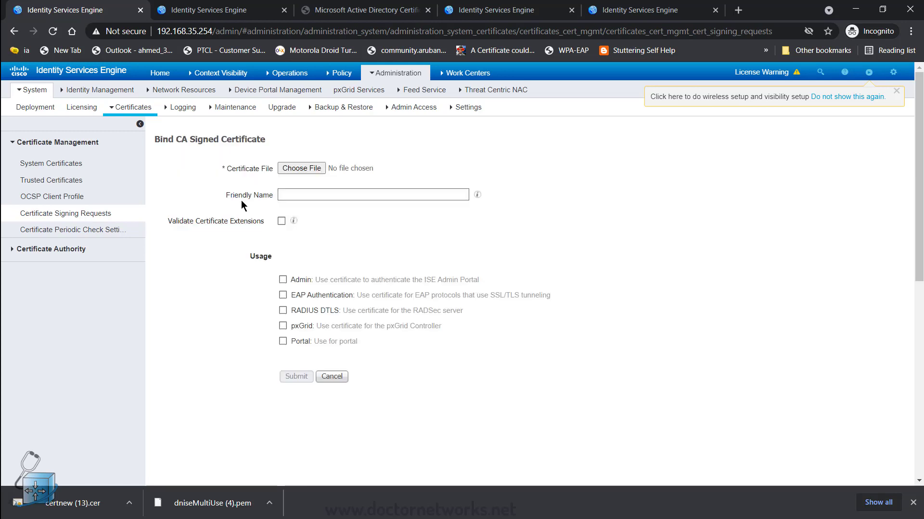
# Choose SIGNED_CERT.cer as the certificate file and name it DN_SIGNED_CERT.
pyautogui.click(313, 169)
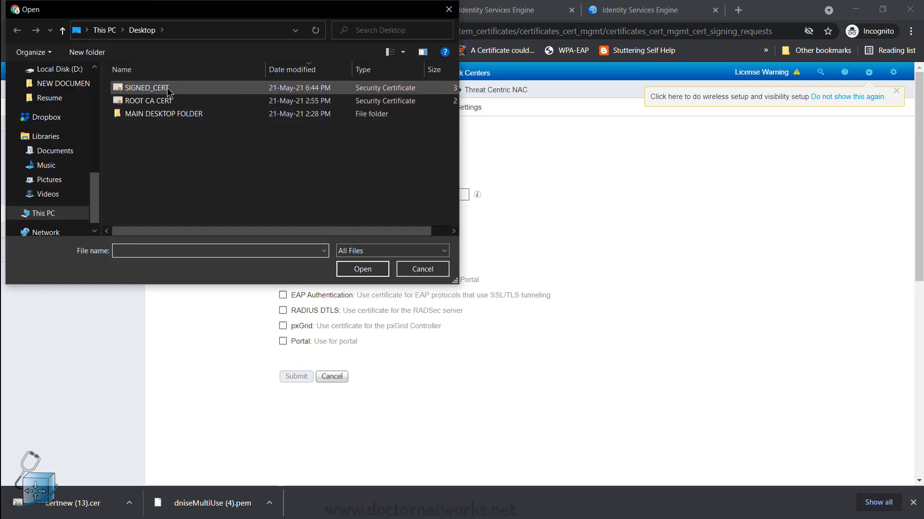
pyautogui.press('Escape')
pyautogui.click(296, 193)
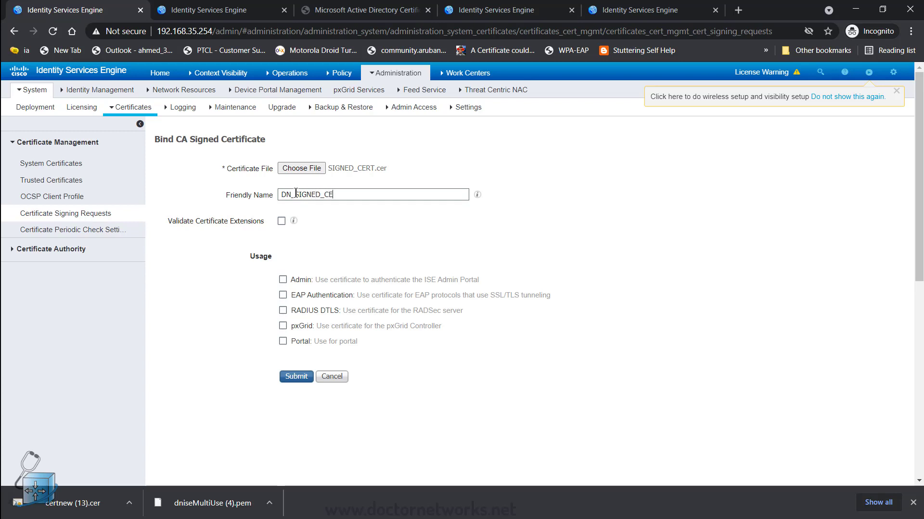
# Enable Admin, EAP Authentication, RADIUS DTLS and Portal usages with Default Portal Certificate Group.
pyautogui.click(283, 280)
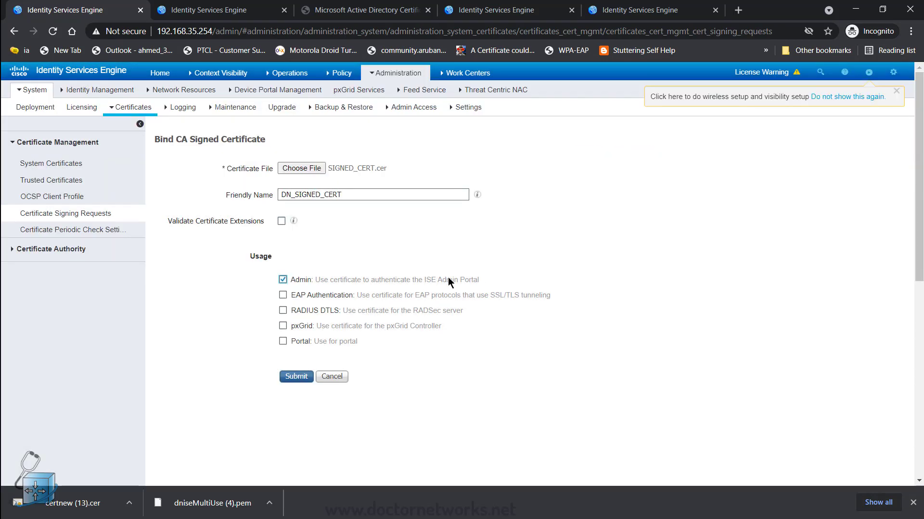
pyautogui.click(283, 295)
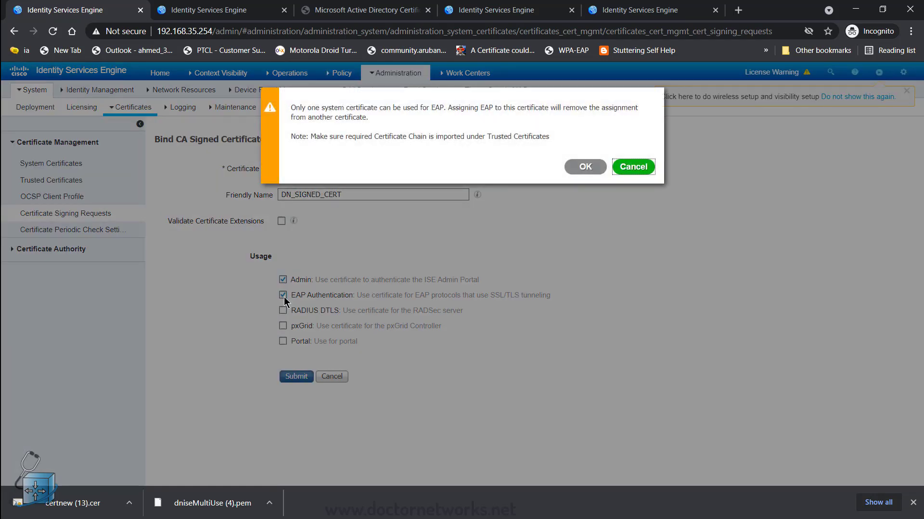
pyautogui.click(586, 167)
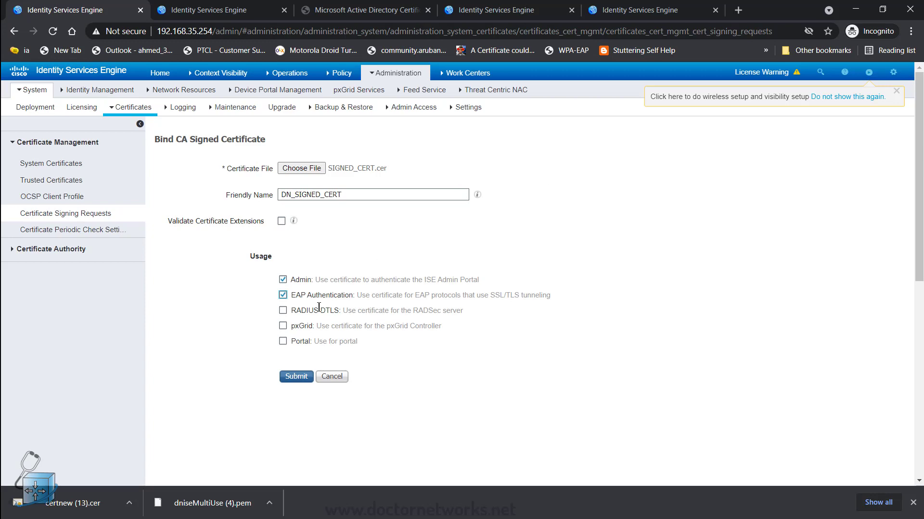
pyautogui.click(284, 310)
pyautogui.click(638, 170)
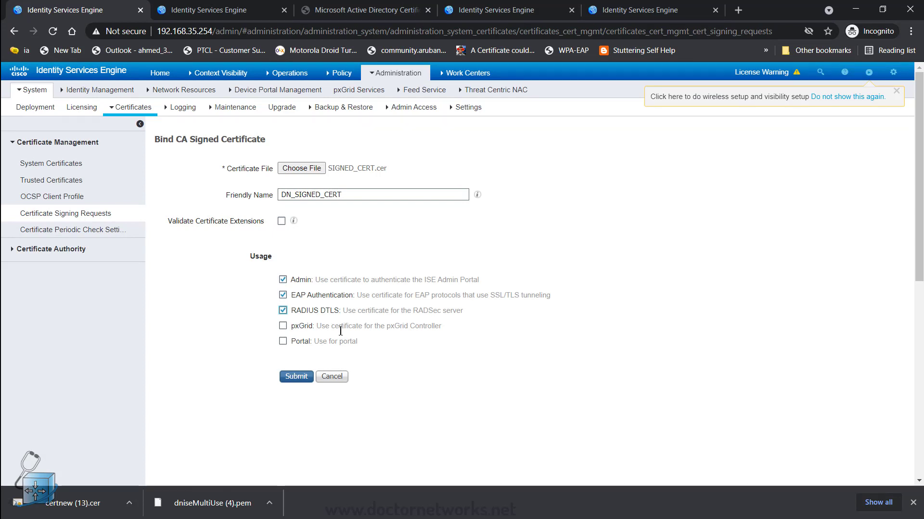
pyautogui.click(284, 341)
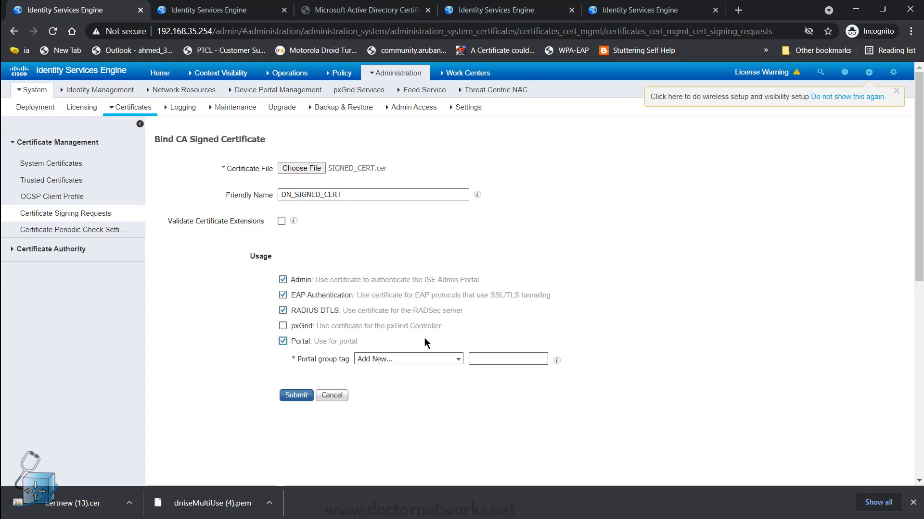
pyautogui.click(456, 359)
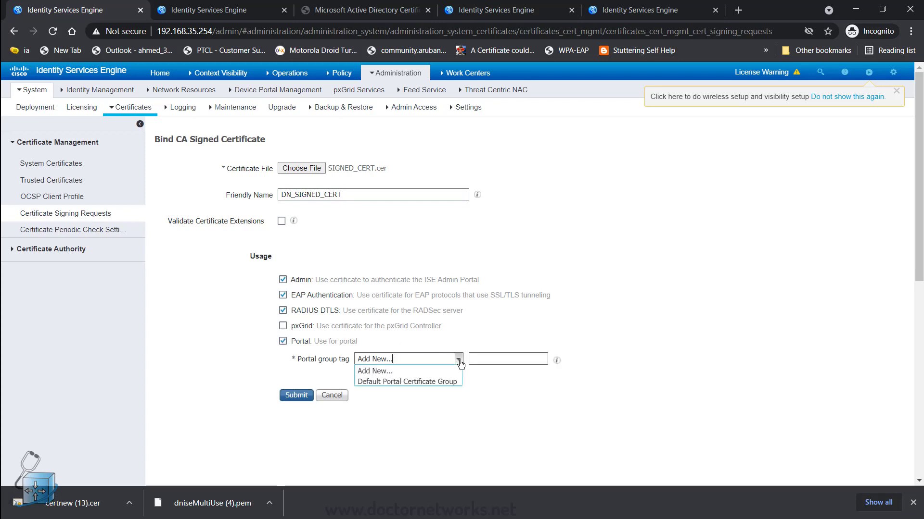
pyautogui.click(422, 382)
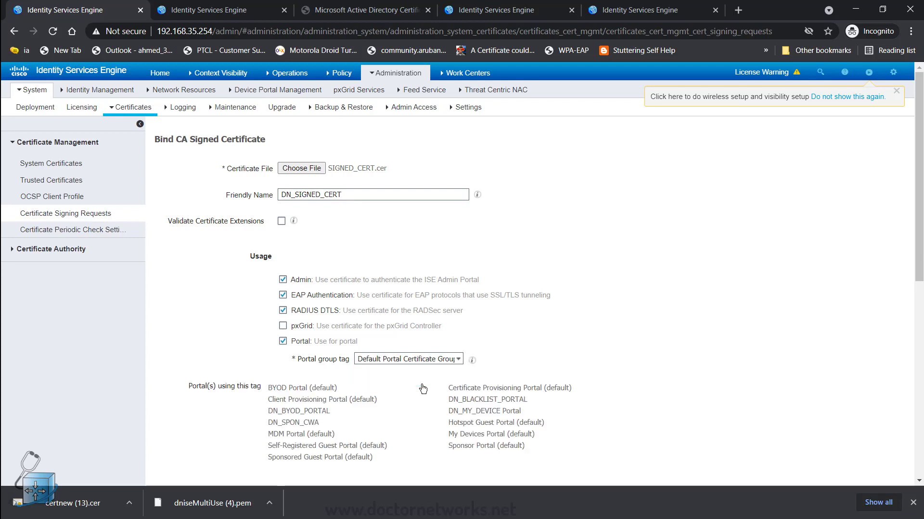
pyautogui.moveTo(919, 200); pyautogui.dragTo(922, 234)
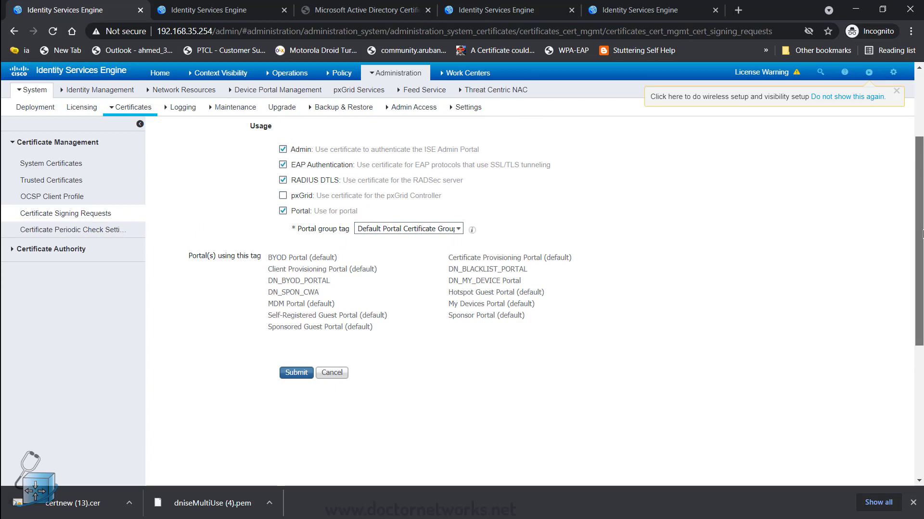
pyautogui.moveTo(922, 234)
pyautogui.mouseDown()
pyautogui.moveTo(920, 189)
pyautogui.moveTo(920, 232)
pyautogui.mouseUp()
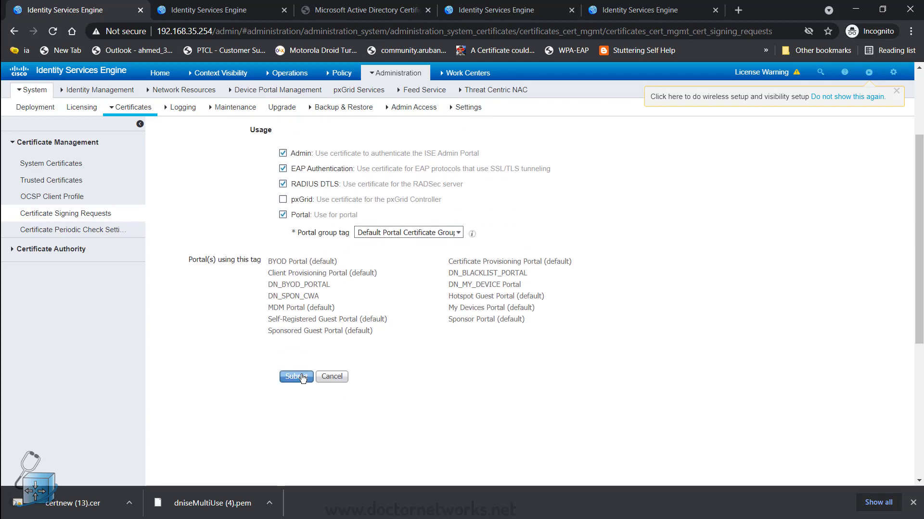
# Submit the certificate binding and accept the admin application server restart.
pyautogui.click(302, 378)
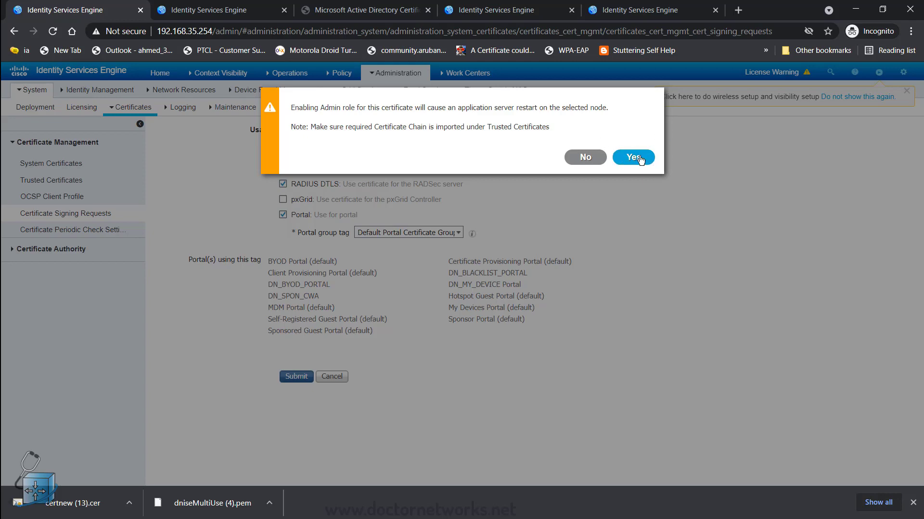
pyautogui.click(633, 157)
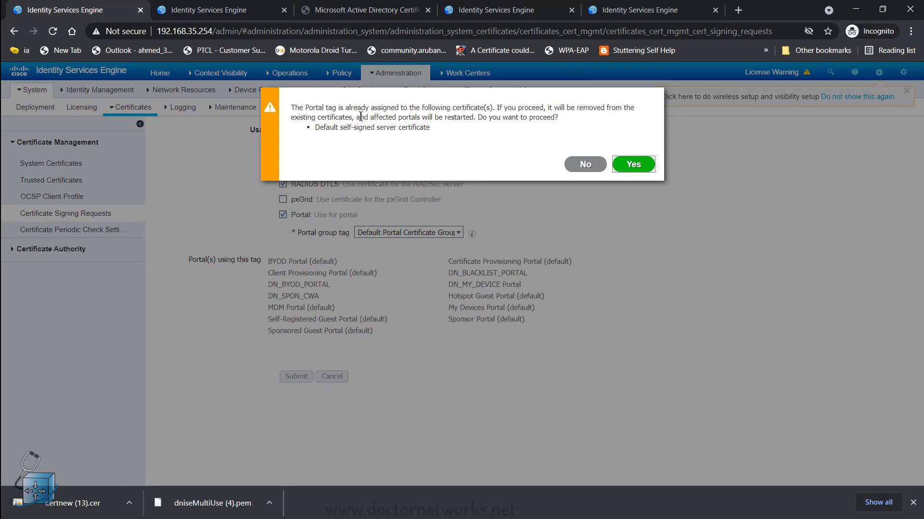
pyautogui.moveTo(313, 107); pyautogui.dragTo(399, 108)
pyautogui.click(431, 124)
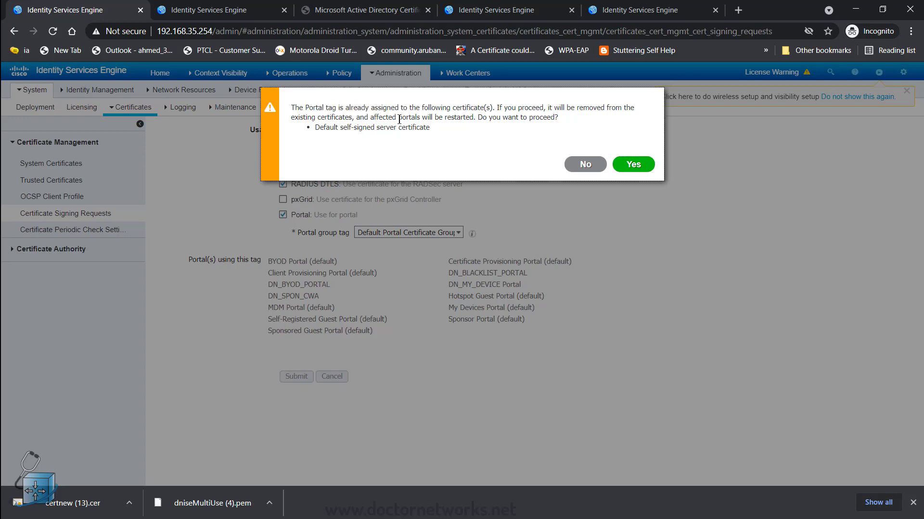
pyautogui.moveTo(342, 127); pyautogui.dragTo(430, 127)
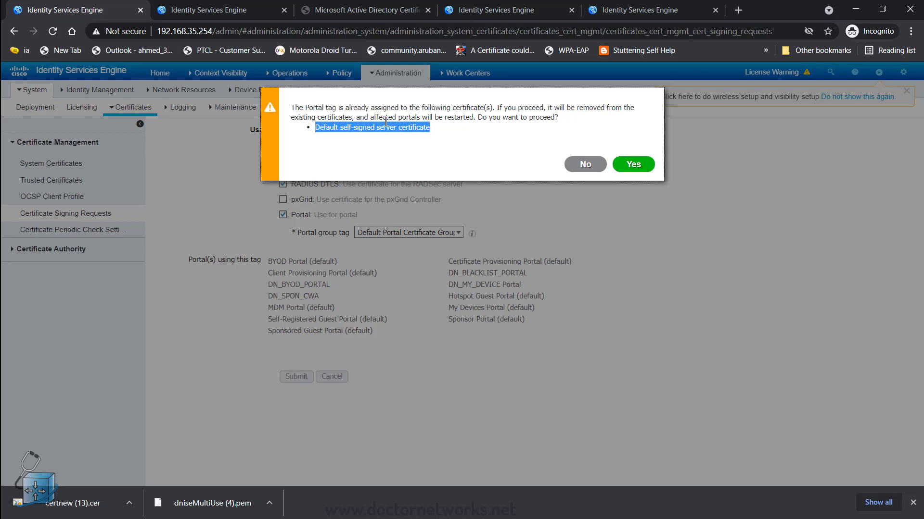
# Check the site's current certificate, then confirm moving the Portal tag to the new certificate.
pyautogui.click(115, 31)
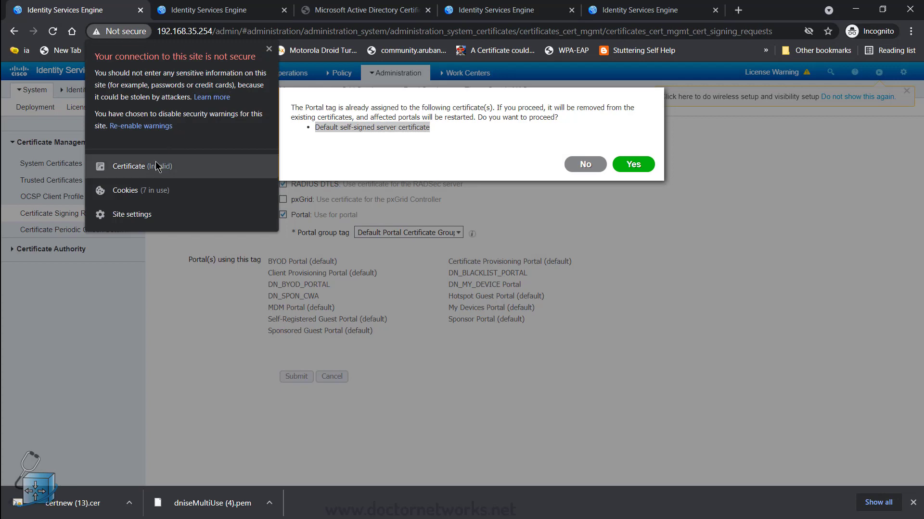
pyautogui.click(157, 160)
pyautogui.click(88, 31)
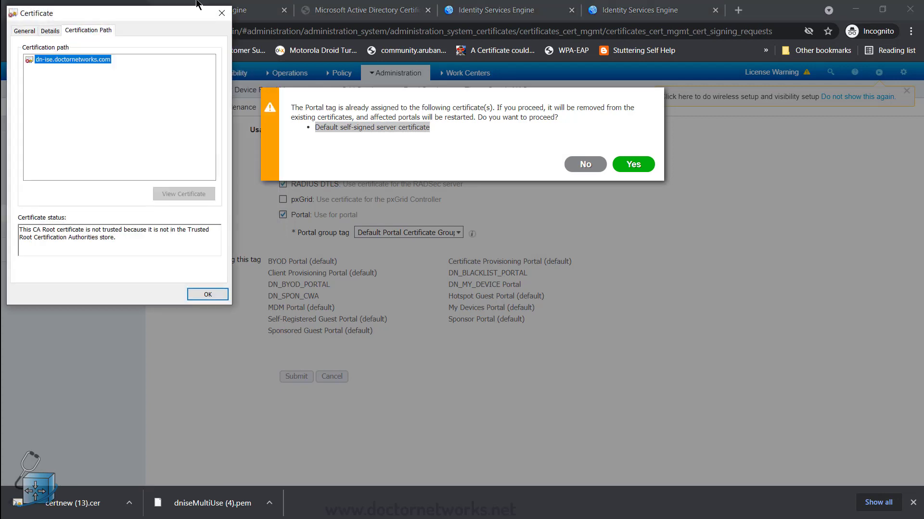
pyautogui.click(222, 13)
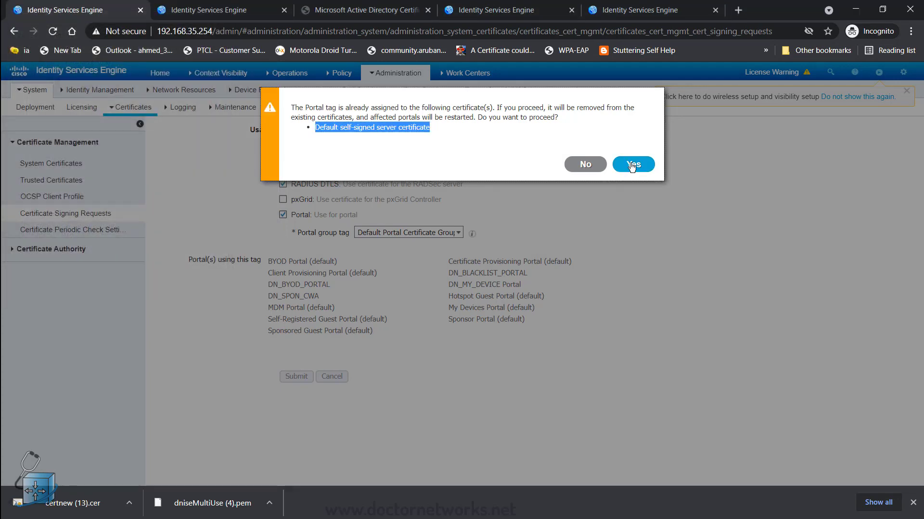
pyautogui.click(633, 164)
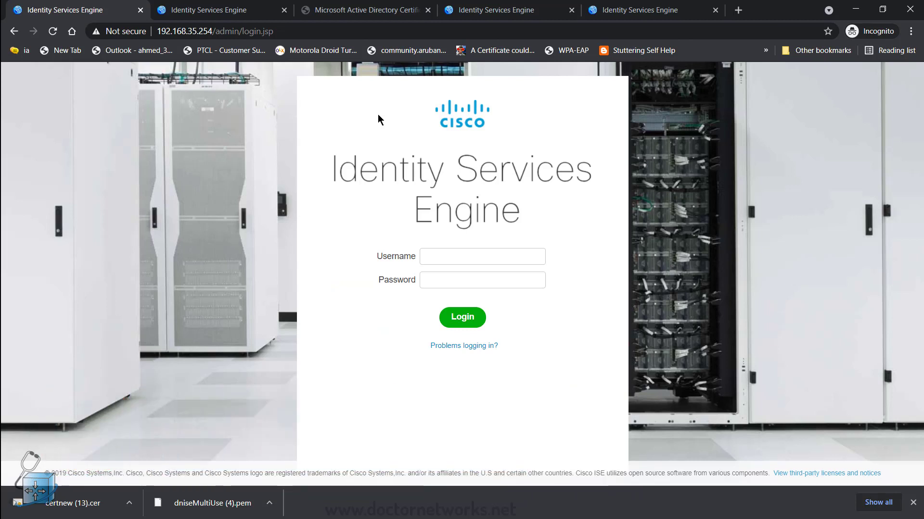
# Page through 'show application status ise' output, quit the pager and recall the command.
pyautogui.hotkey('ctrl', 'shift', 'Tab')
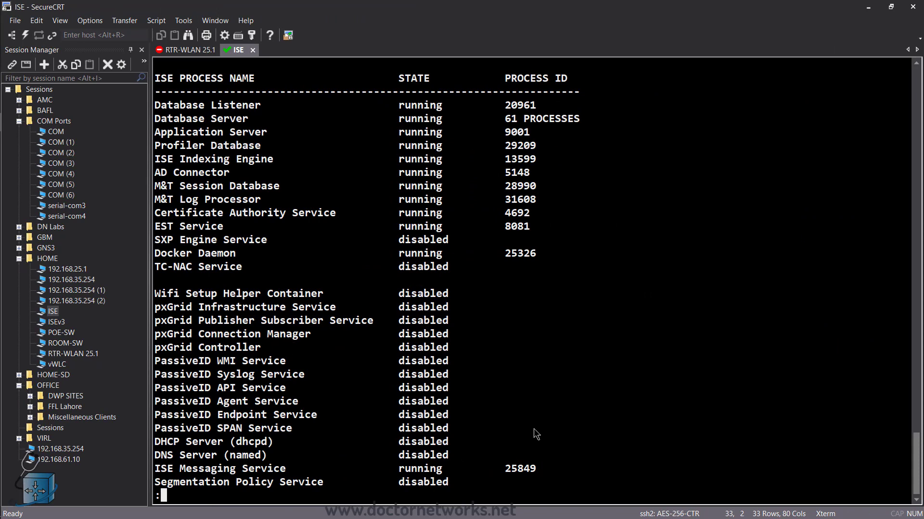
pyautogui.press('Return')
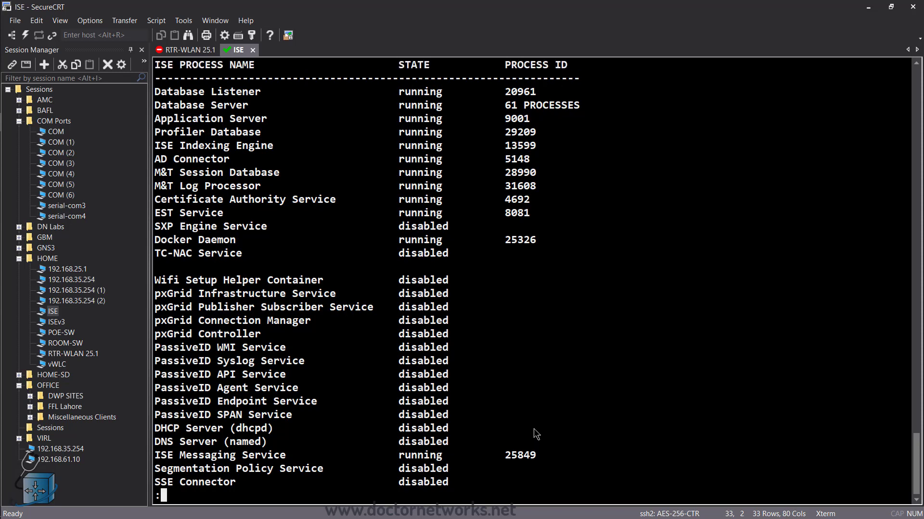
pyautogui.press('Up')
pyautogui.press('q')
pyautogui.press('Up')
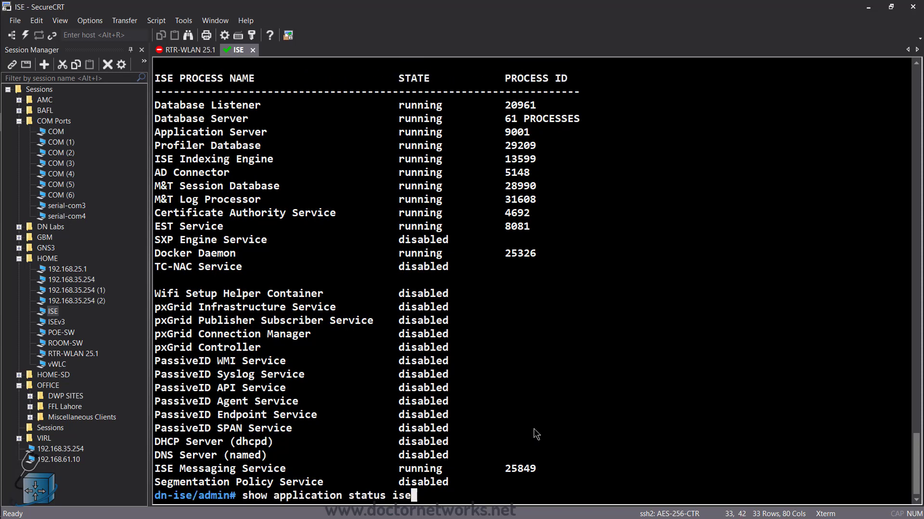
pyautogui.moveTo(244, 129); pyautogui.dragTo(440, 139)
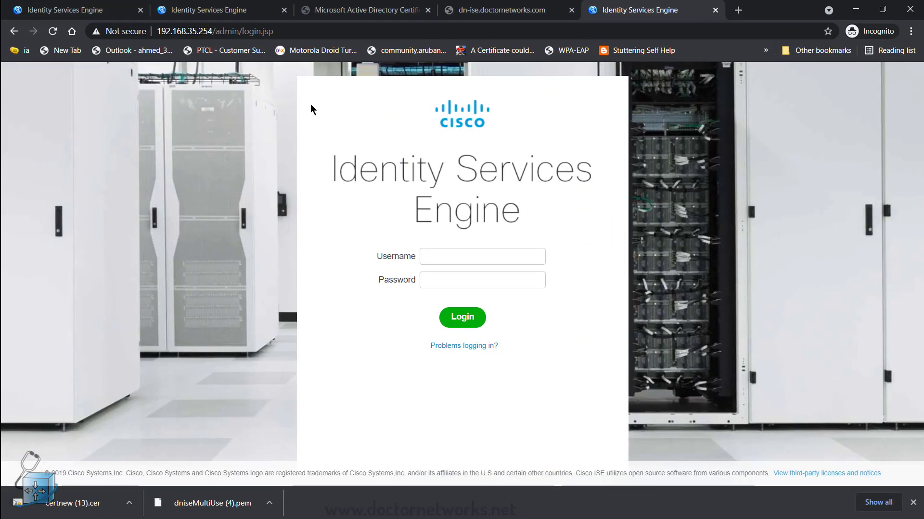
# Inspect the login page's current certificate and chain, then reload the page.
pyautogui.click(133, 33)
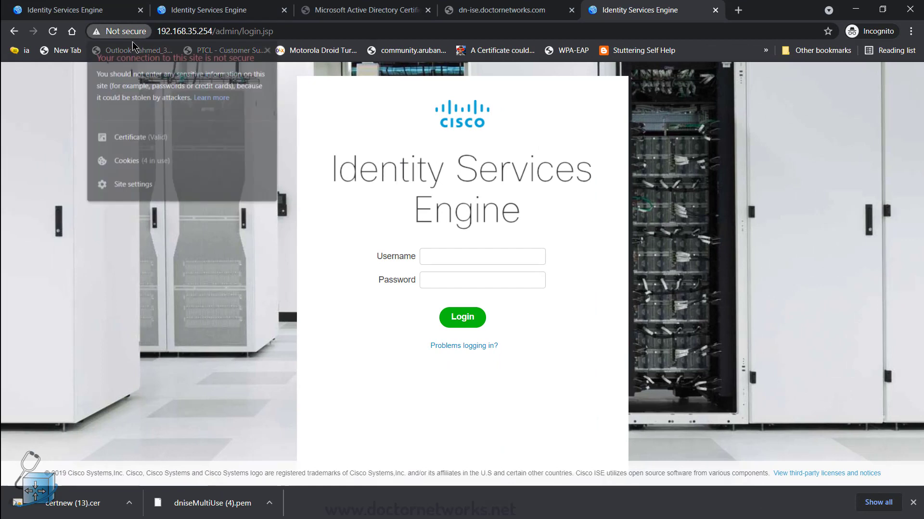
pyautogui.click(150, 140)
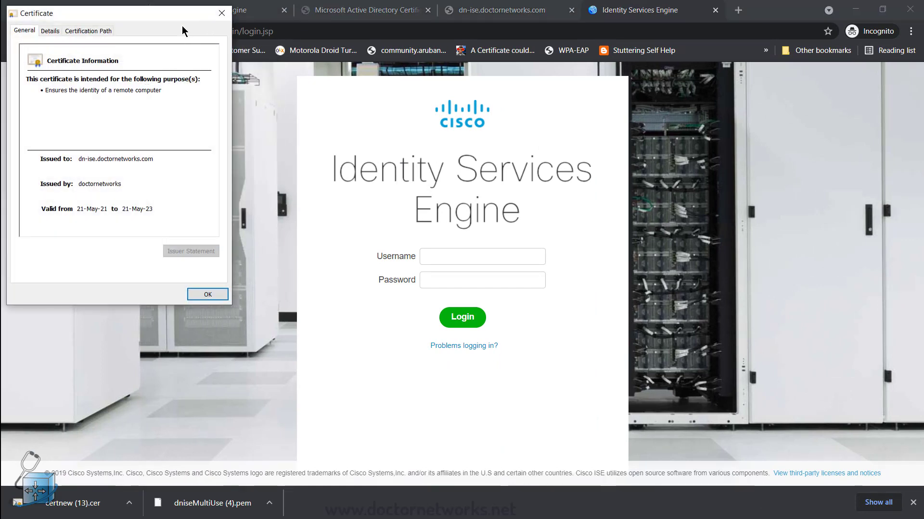
pyautogui.click(90, 31)
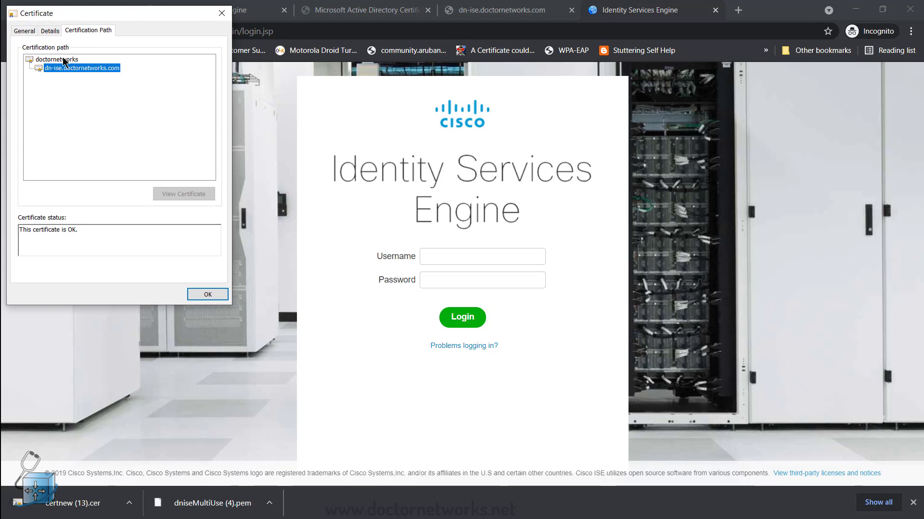
pyautogui.click(222, 14)
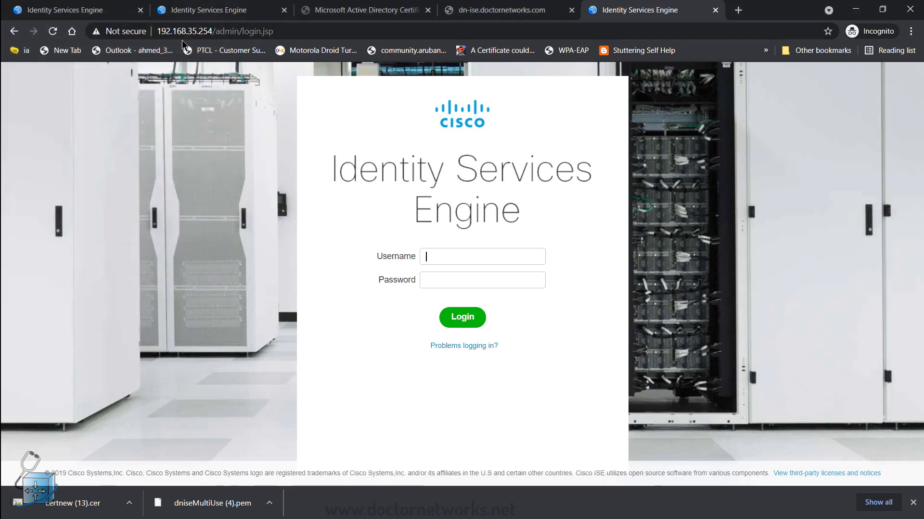
pyautogui.click(53, 31)
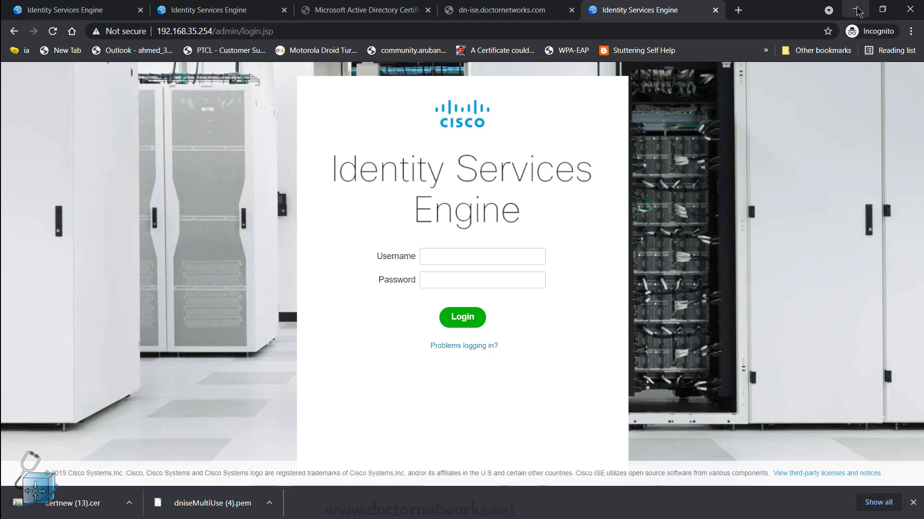
pyautogui.click(909, 9)
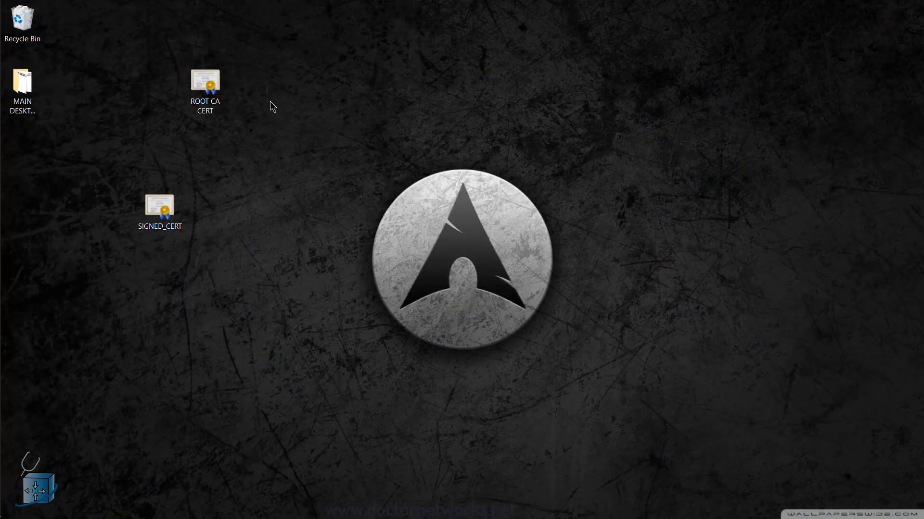
pyautogui.moveTo(1, 186)
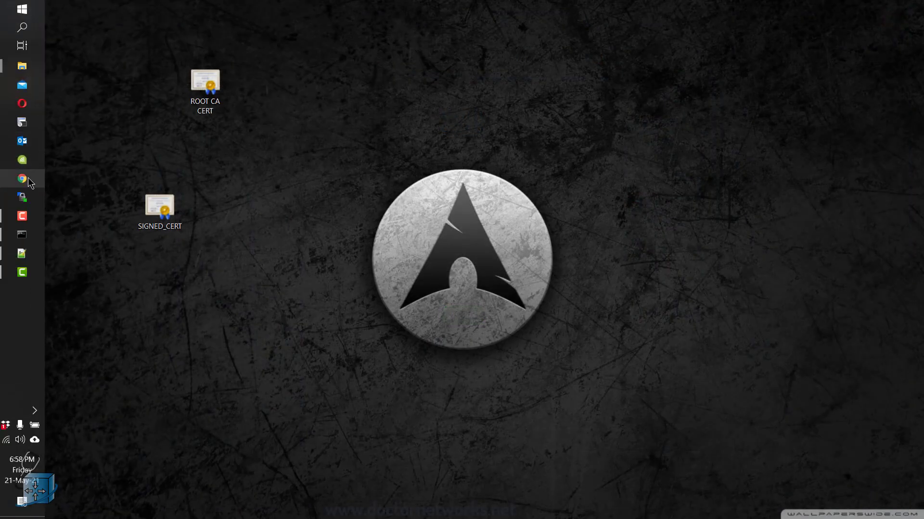
pyautogui.click(22, 179)
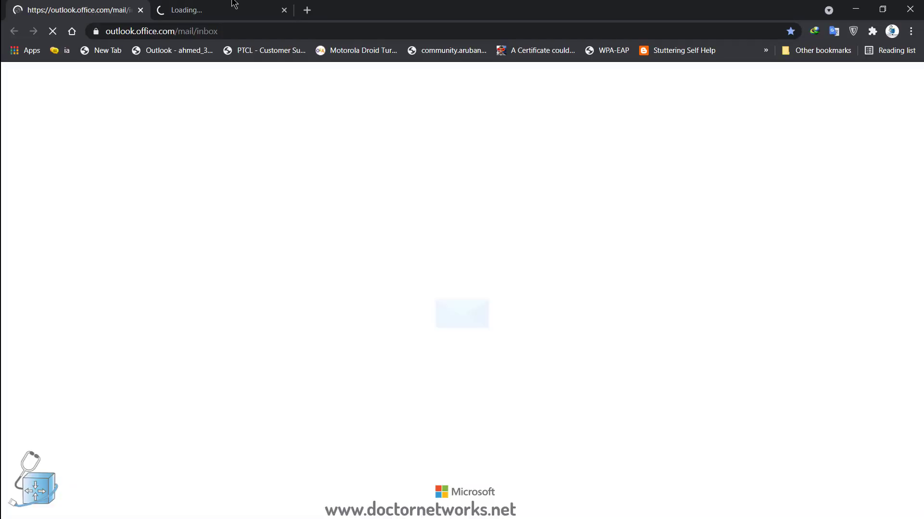
pyautogui.click(307, 10)
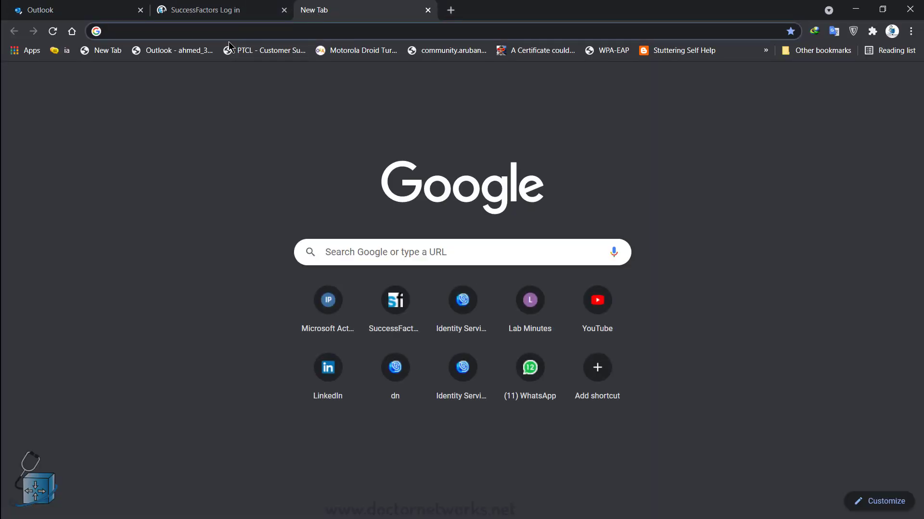
pyautogui.write('192')
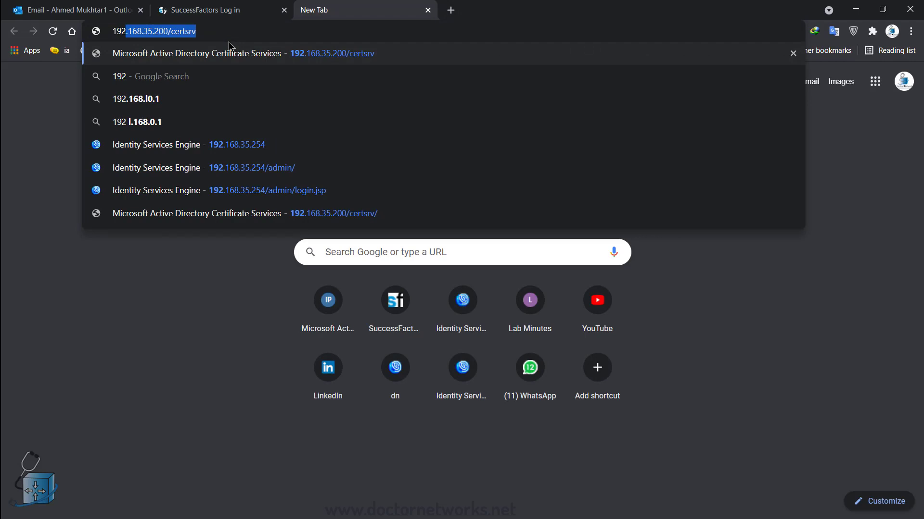
pyautogui.press('Down')
pyautogui.press('Down')
pyautogui.press('Down')
pyautogui.press('Down')
pyautogui.press('Return')
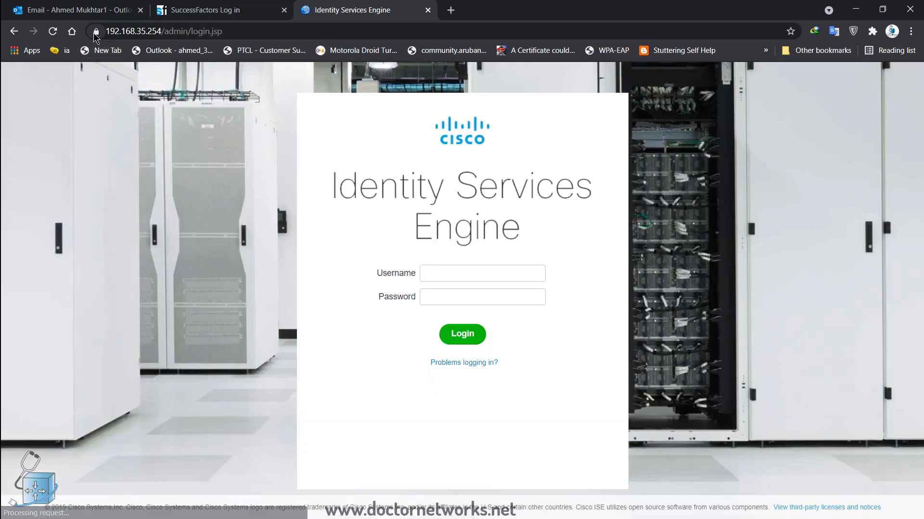
pyautogui.moveTo(162, 32); pyautogui.dragTo(96, 31)
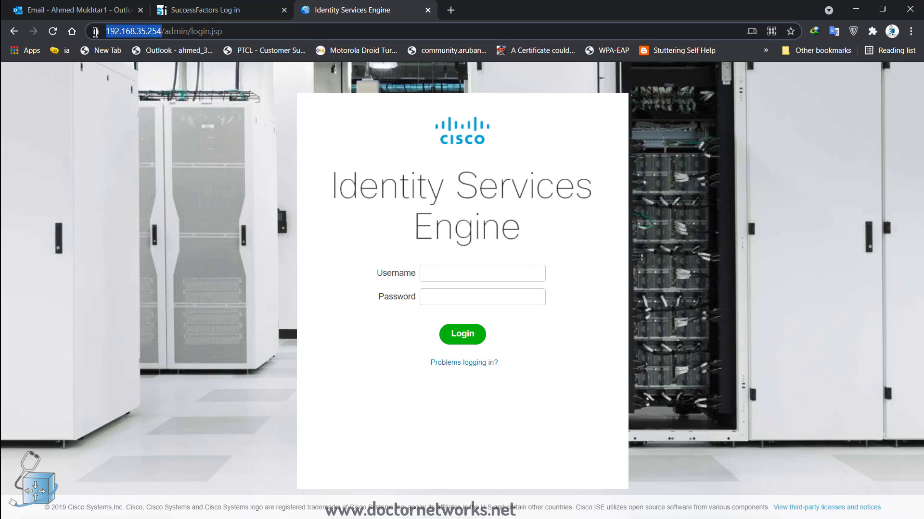
pyautogui.click(183, 36)
# View the presented certificate's chain of trust up to the doctornetworks root CA, and its Issuer field.
pyautogui.click(94, 33)
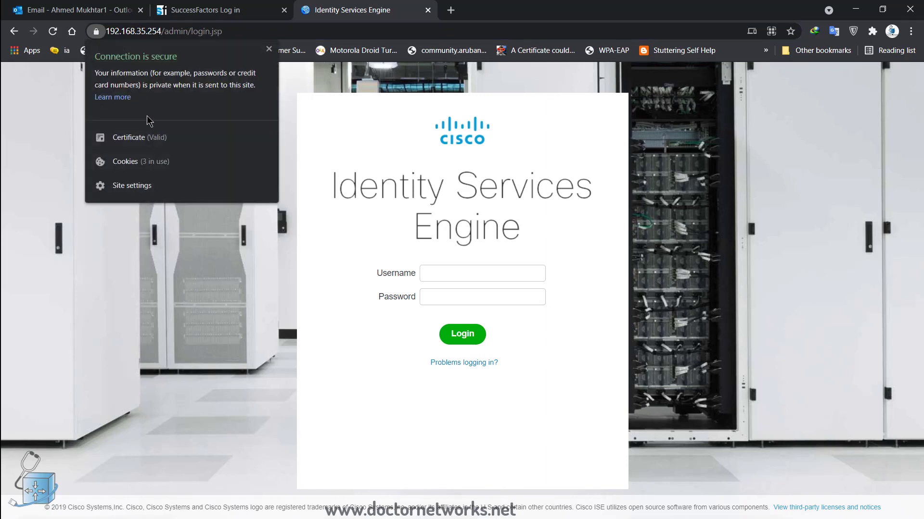
pyautogui.click(161, 139)
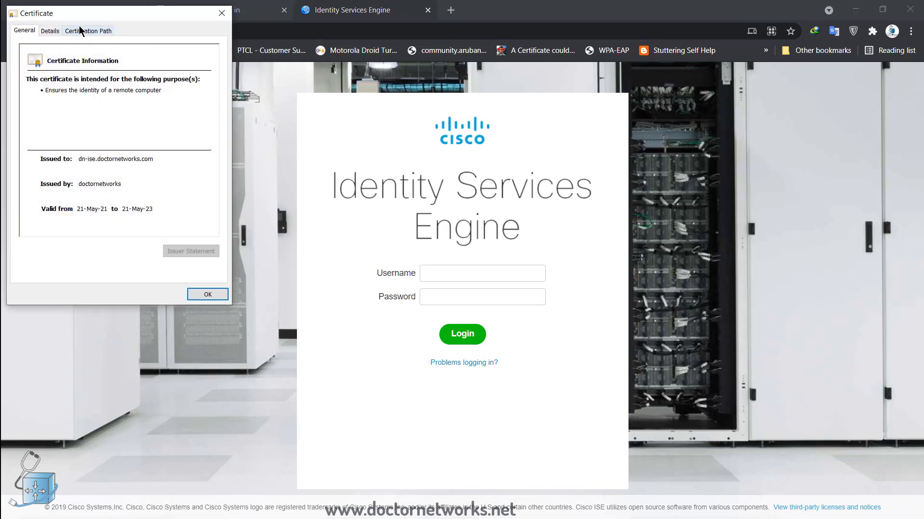
pyautogui.click(95, 30)
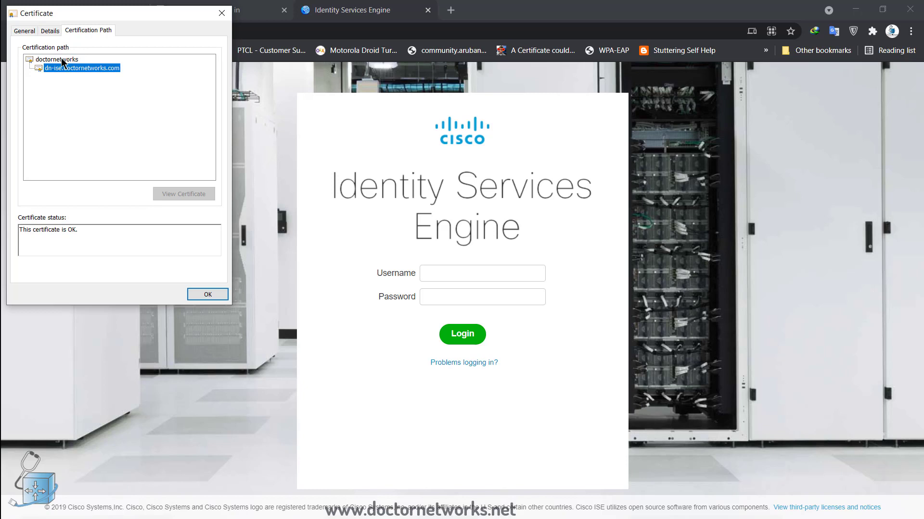
pyautogui.click(56, 59)
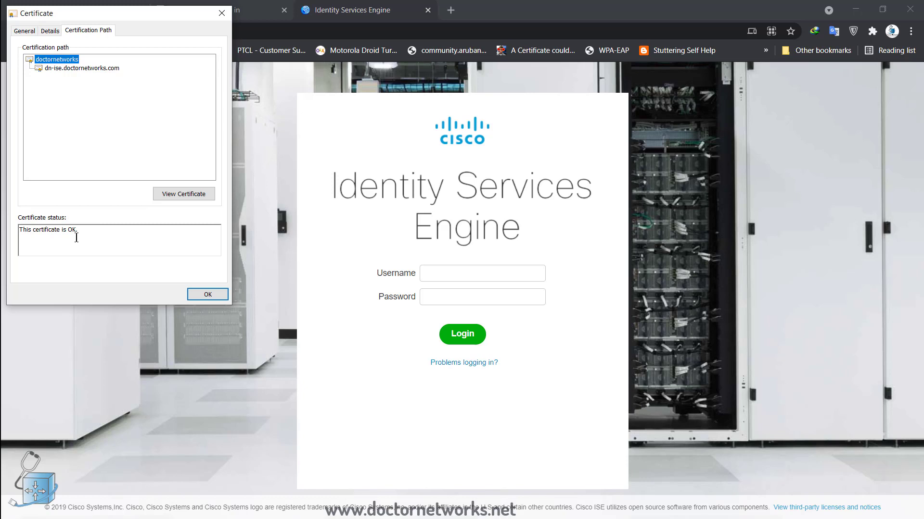
pyautogui.click(94, 68)
pyautogui.click(50, 30)
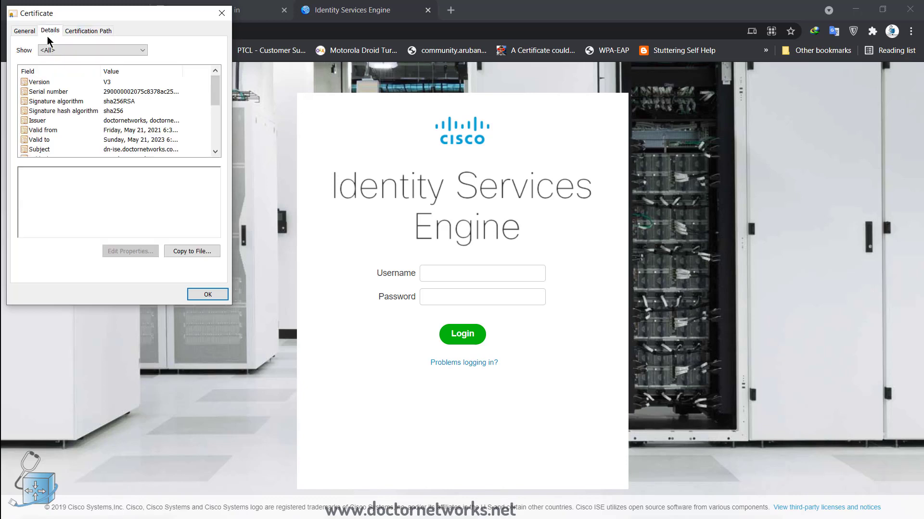
pyautogui.click(50, 121)
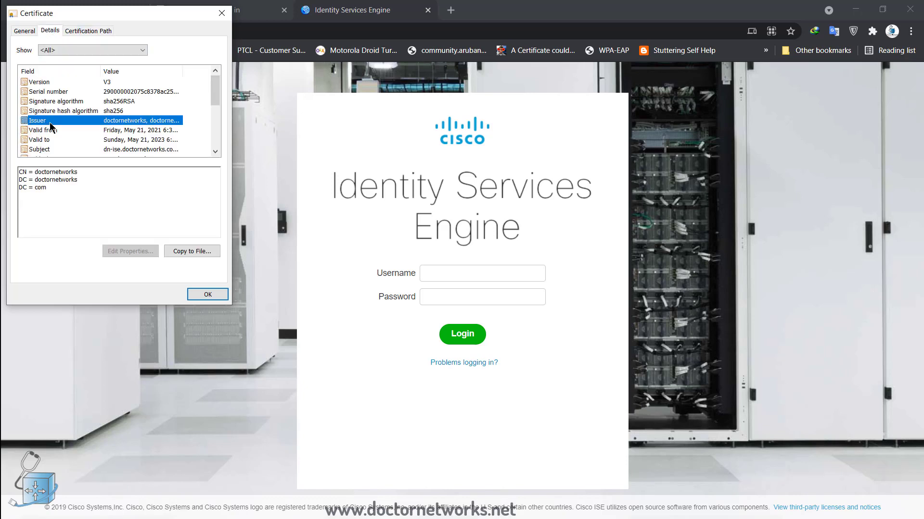
pyautogui.press('Down')
pyautogui.press('Down')
pyautogui.press('Down')
pyautogui.press('Down')
pyautogui.press('Down')
pyautogui.press('Down')
pyautogui.press('Down')
pyautogui.press('Down')
pyautogui.press('Up')
pyautogui.press('Up')
# Review the SAN entries dn-ise.doctornetworks.com, 192.168.35.254 and dn-ise.doctornetworks.net.
pyautogui.click(68, 149)
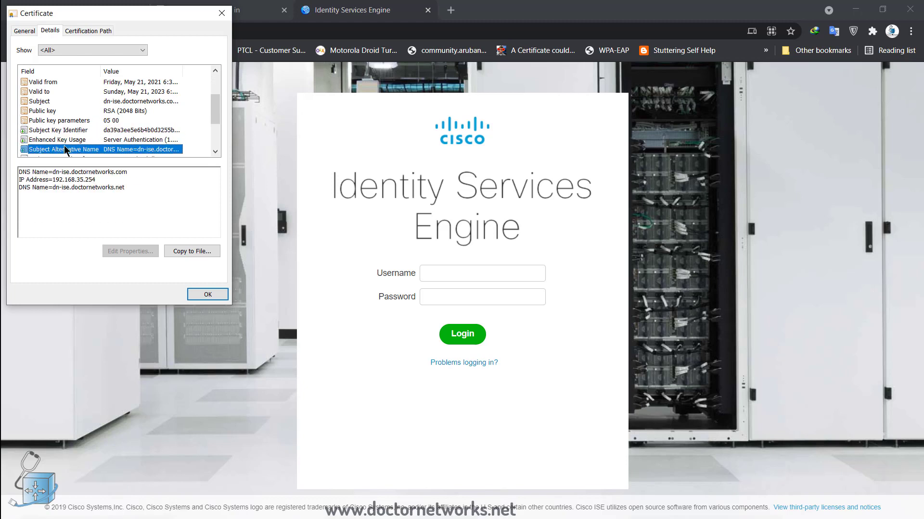
pyautogui.moveTo(127, 173); pyautogui.dragTo(58, 173)
pyautogui.click(127, 187)
pyautogui.moveTo(133, 173); pyautogui.dragTo(55, 173)
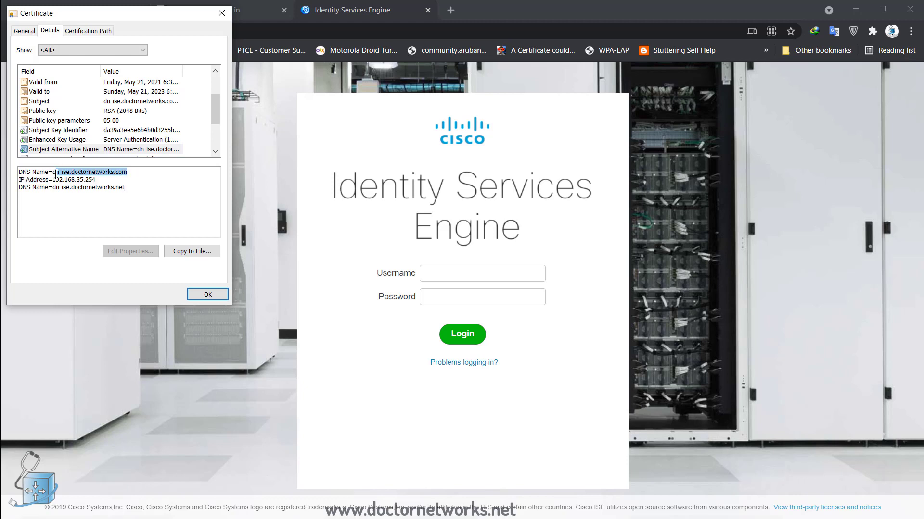
pyautogui.click(96, 181)
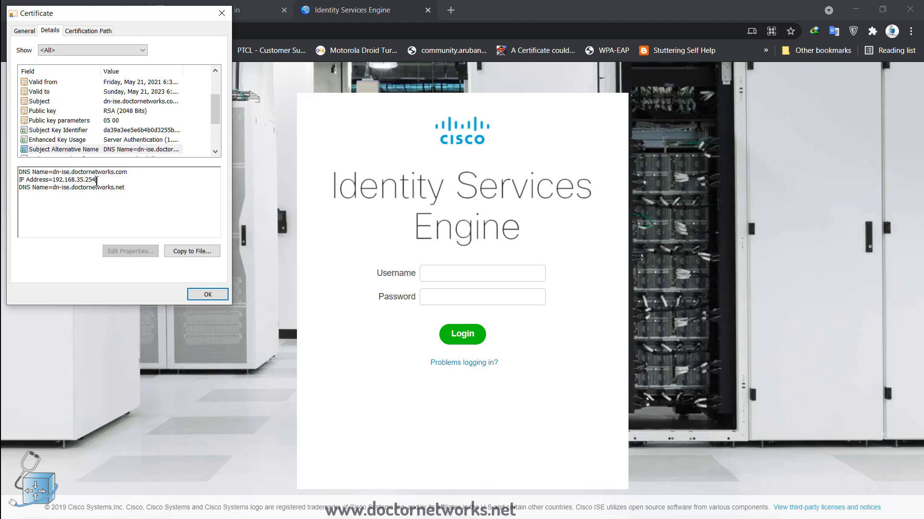
pyautogui.moveTo(96, 181); pyautogui.dragTo(55, 181)
pyautogui.moveTo(131, 188); pyautogui.dragTo(53, 188)
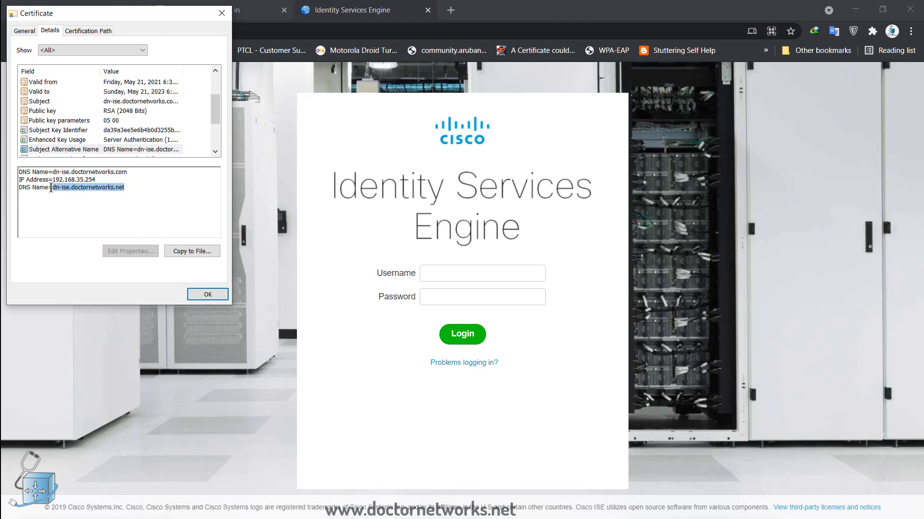
pyautogui.click(257, 133)
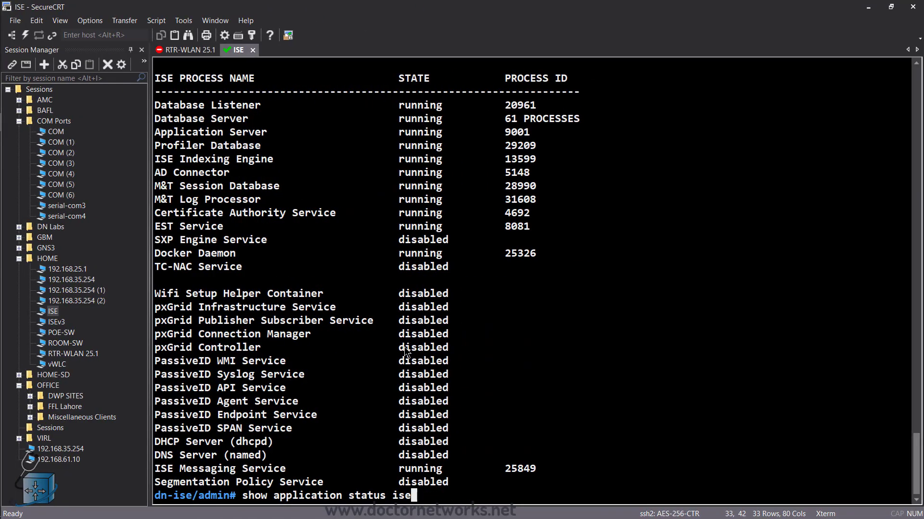
# On RTR-WLAN 25.1, list existing host entries with show running-config | in hos.
pyautogui.click(193, 51)
pyautogui.press('Return')
pyautogui.press('Return')
pyautogui.press('Return')
pyautogui.write('sho')
pyautogui.press('Tab')
pyautogui.write('runn')
pyautogui.press('Tab')
pyautogui.write('| in hos')
pyautogui.press('Return')
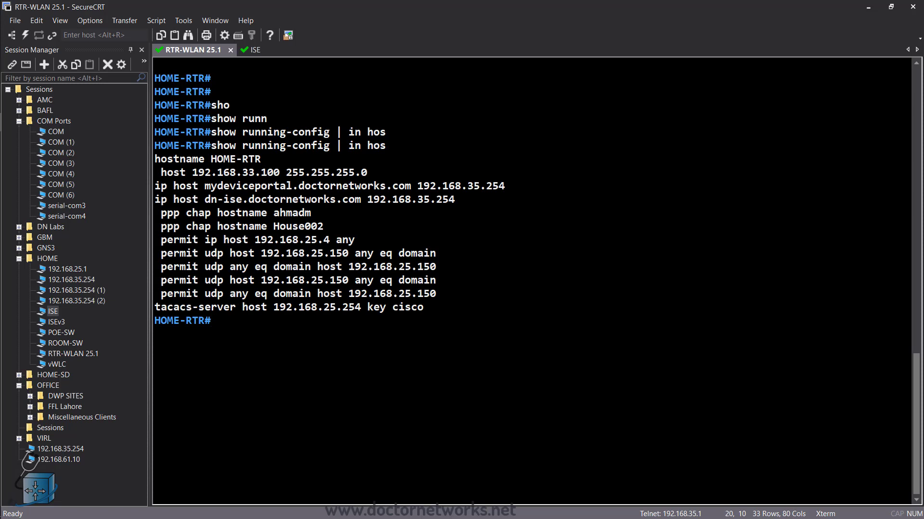
pyautogui.press('Return')
# Configure ip host dn-ise.doctornetworks.net 192.168.35.254 and exit configuration mode.
pyautogui.write('conf t')
pyautogui.press('Return')
pyautogui.press('Return')
pyautogui.press('Return')
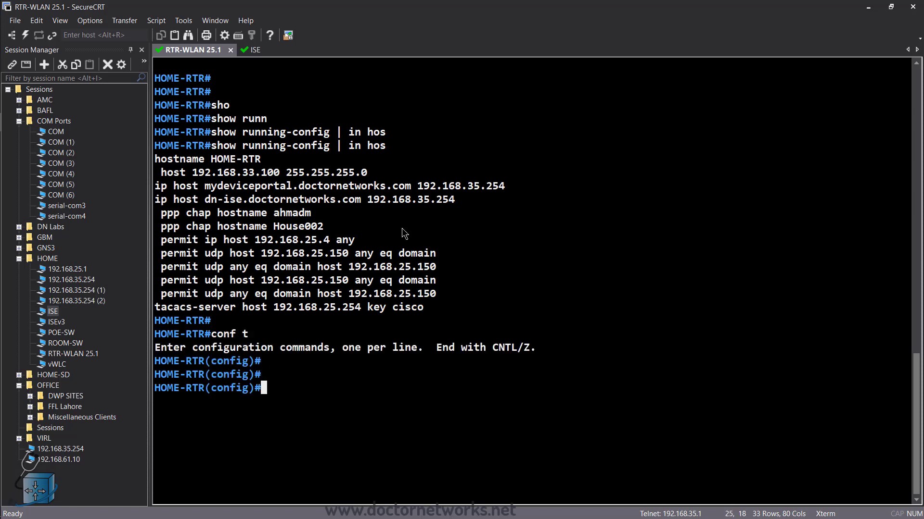
pyautogui.write('ip hos')
pyautogui.press('Tab')
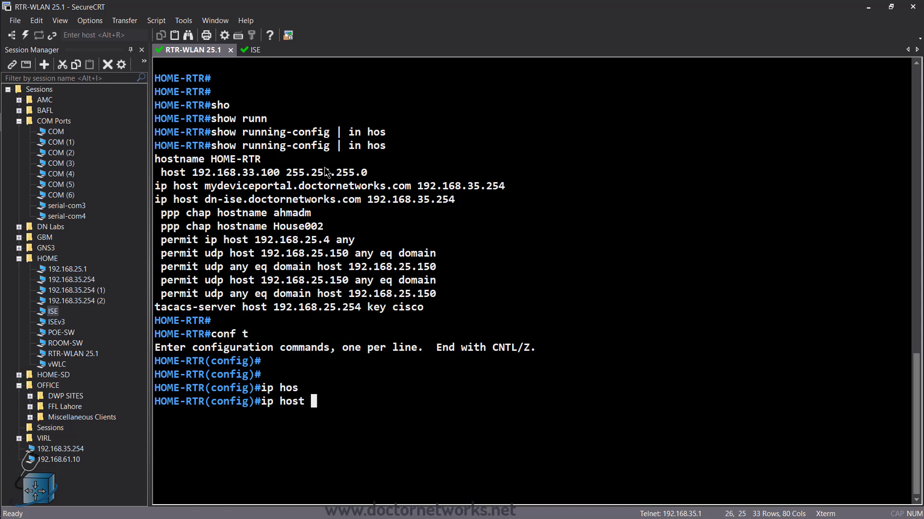
pyautogui.moveTo(343, 200); pyautogui.dragTo(208, 202)
pyautogui.rightClick(210, 204)
pyautogui.write('net ')
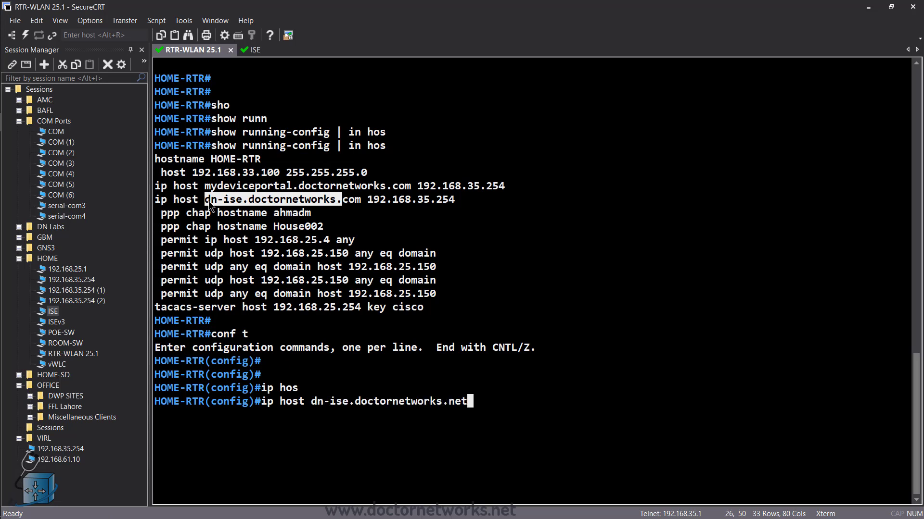
pyautogui.write('192.168.35.254')
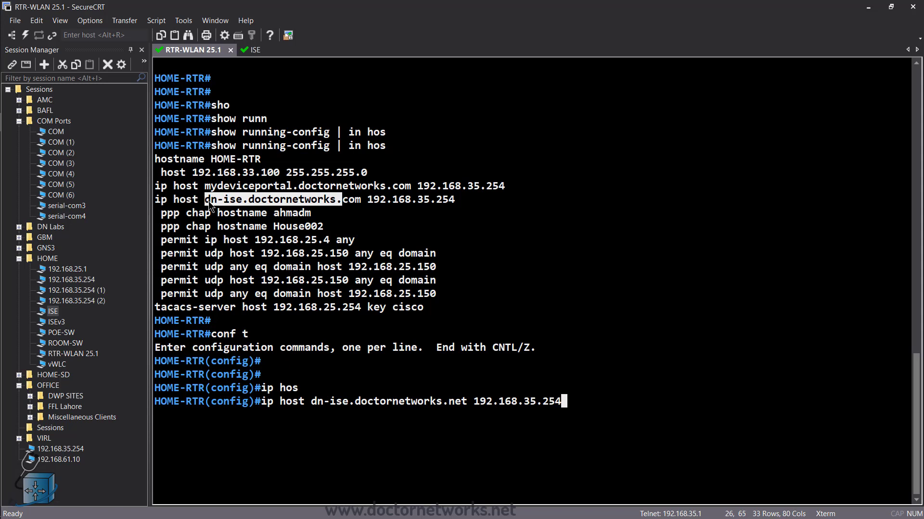
pyautogui.press('Return')
pyautogui.write('exi')
pyautogui.press('Return')
pyautogui.press('Return')
pyautogui.press('Return')
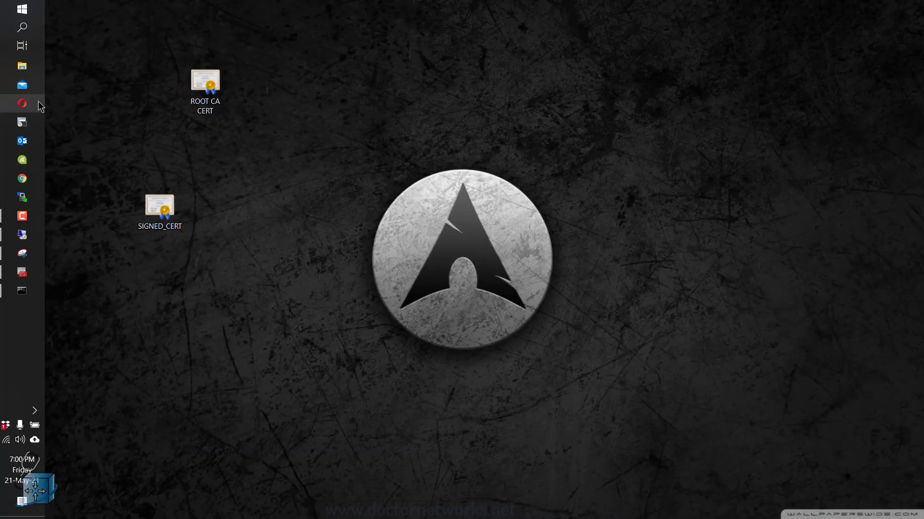
# In Command Prompt, ping dn-ise.doctornetworks.net until it replies from 192.168.35.254, then stop it.
pyautogui.click(24, 31)
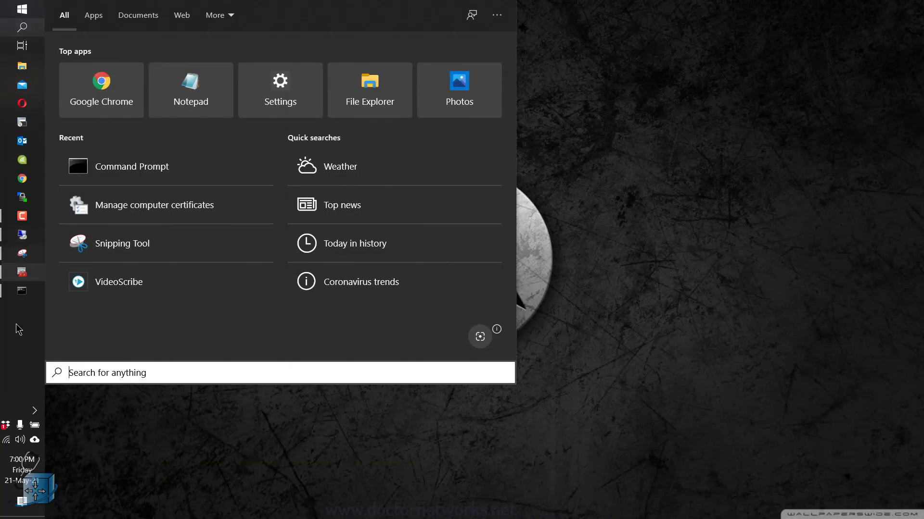
pyautogui.click(22, 291)
pyautogui.click(306, 196)
pyautogui.press('Up')
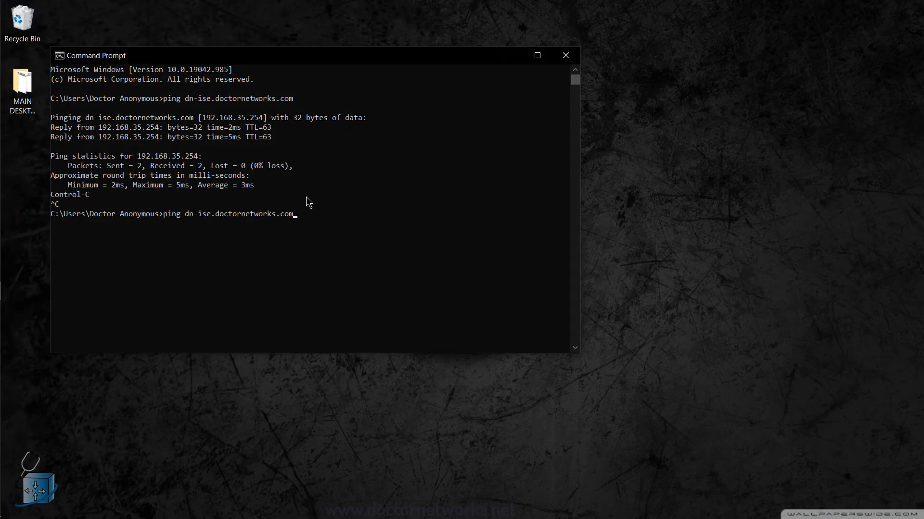
pyautogui.press('Return')
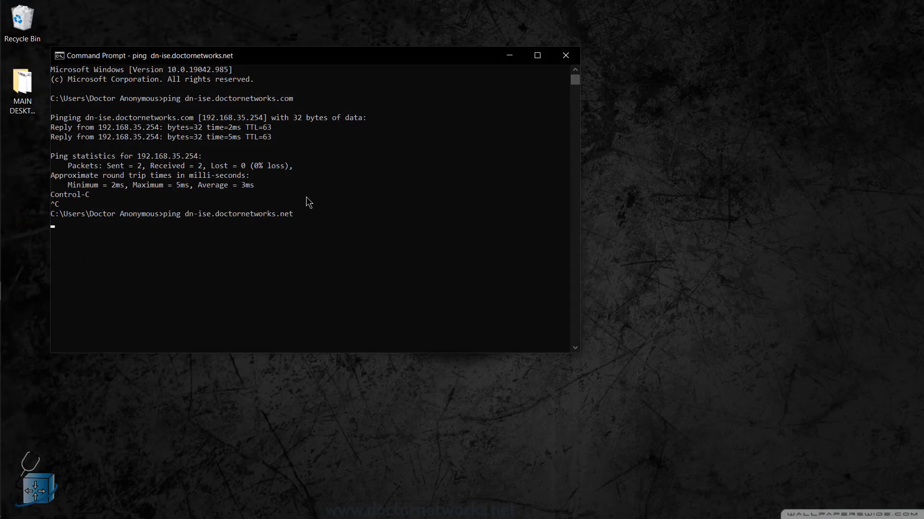
pyautogui.hotkey('ctrl', 'c')
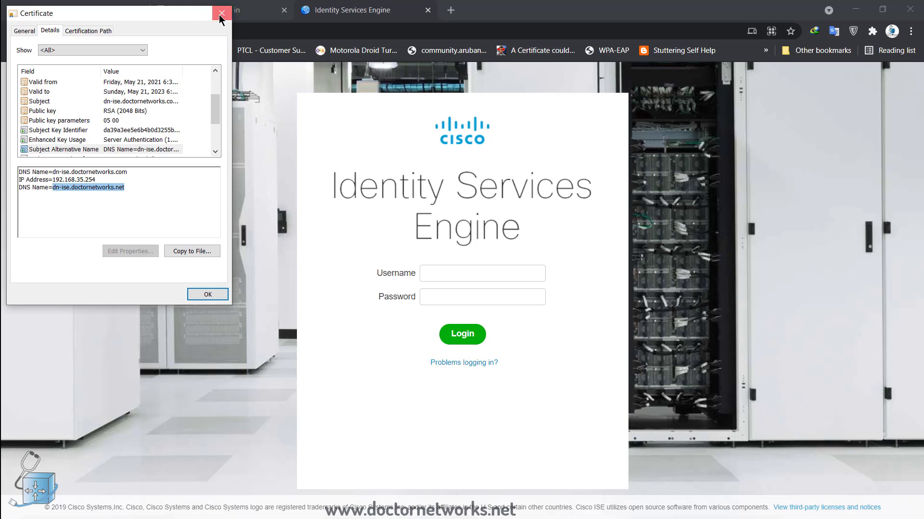
# Load dn-ise.doctornetworks.com in a new tab and check that its certificate is valid.
pyautogui.click(222, 14)
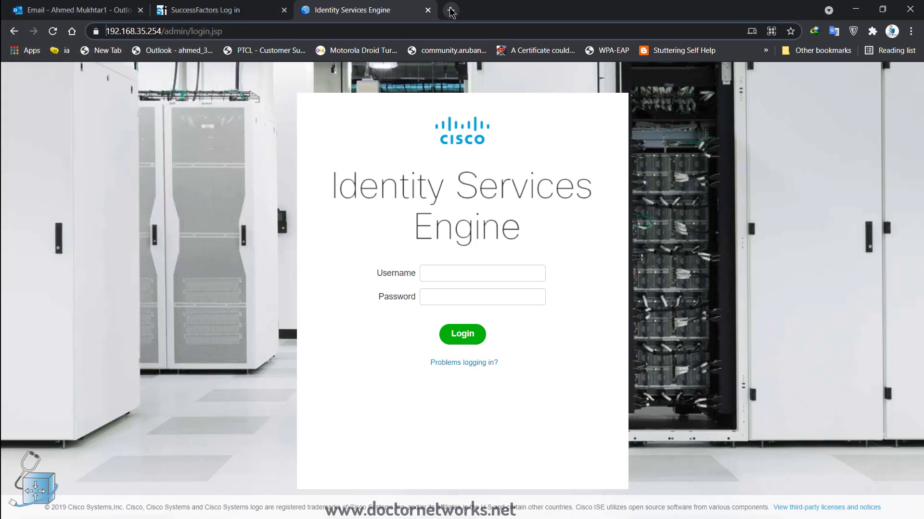
pyautogui.click(450, 10)
pyautogui.write('dn')
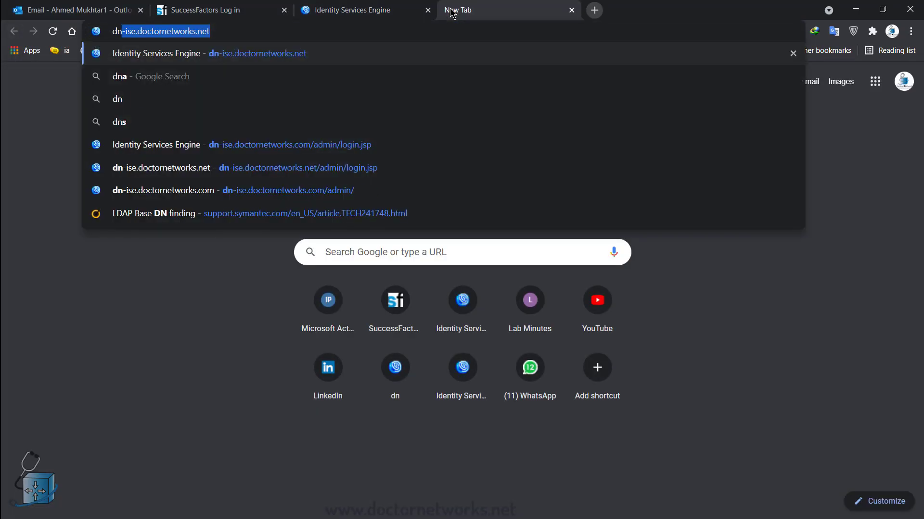
pyautogui.write('-ise.doctornetworks.co')
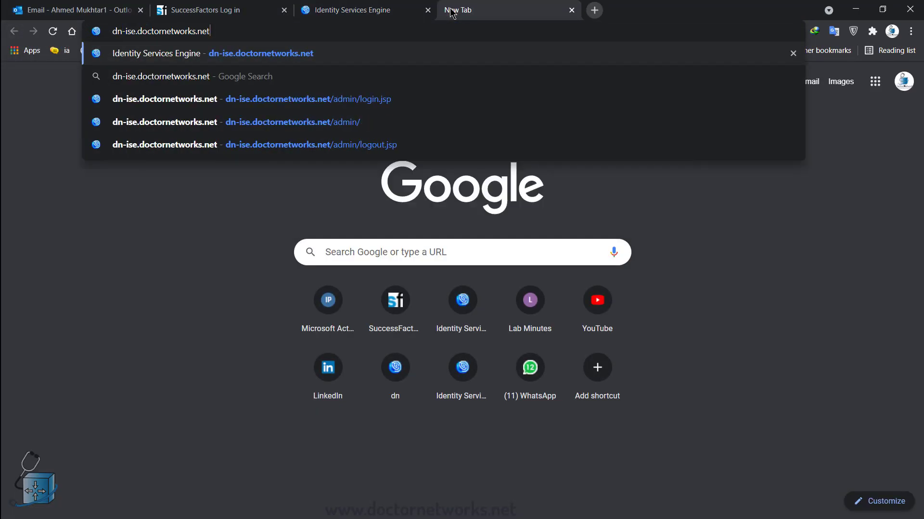
pyautogui.write('m')
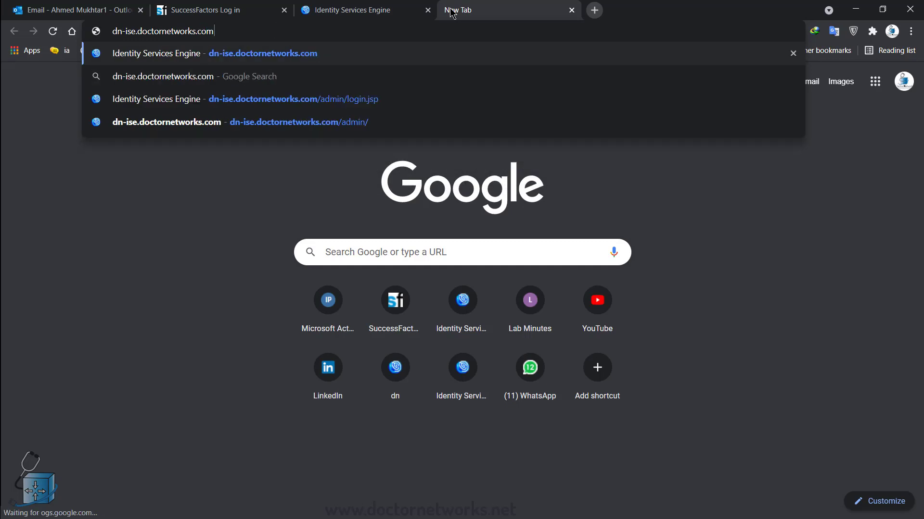
pyautogui.press('Return')
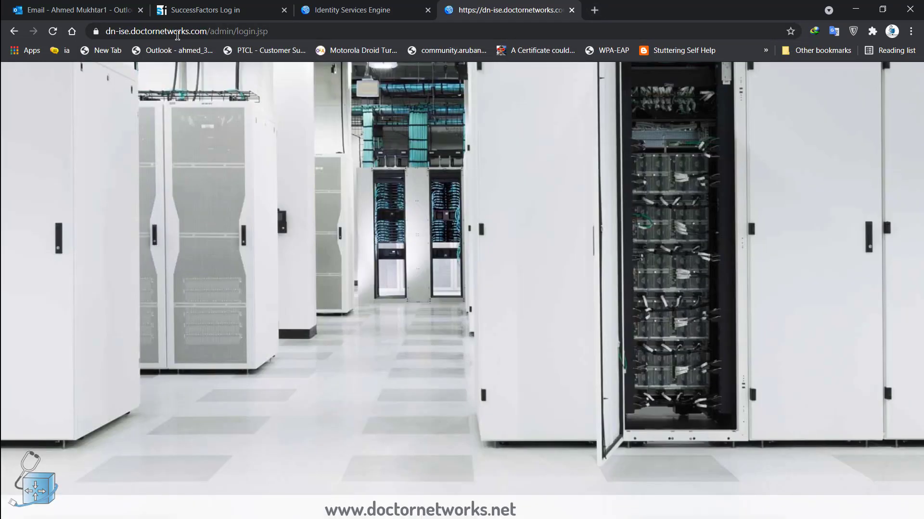
pyautogui.click(96, 32)
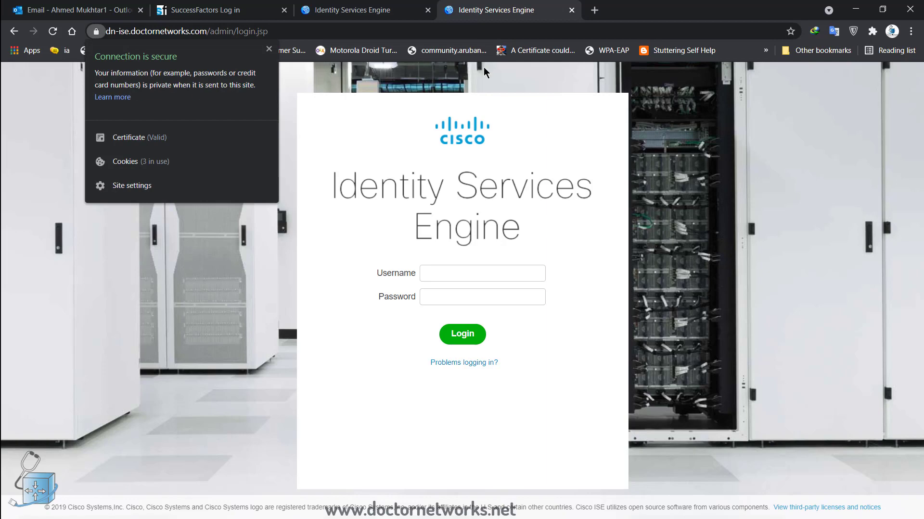
pyautogui.click(436, 26)
# Change the address ending to .net to load the dn-ise.doctornetworks.net login page.
pyautogui.click(435, 26)
pyautogui.press('BackSpace')
pyautogui.press('BackSpace')
pyautogui.press('BackSpace')
pyautogui.press('BackSpace')
pyautogui.press('BackSpace')
pyautogui.press('BackSpace')
pyautogui.press('BackSpace')
pyautogui.press('BackSpace')
pyautogui.press('BackSpace')
pyautogui.press('BackSpace')
pyautogui.press('BackSpace')
pyautogui.press('BackSpace')
pyautogui.press('BackSpace')
pyautogui.press('BackSpace')
pyautogui.press('BackSpace')
pyautogui.press('BackSpace')
pyautogui.press('BackSpace')
pyautogui.press('BackSpace')
pyautogui.press('BackSpace')
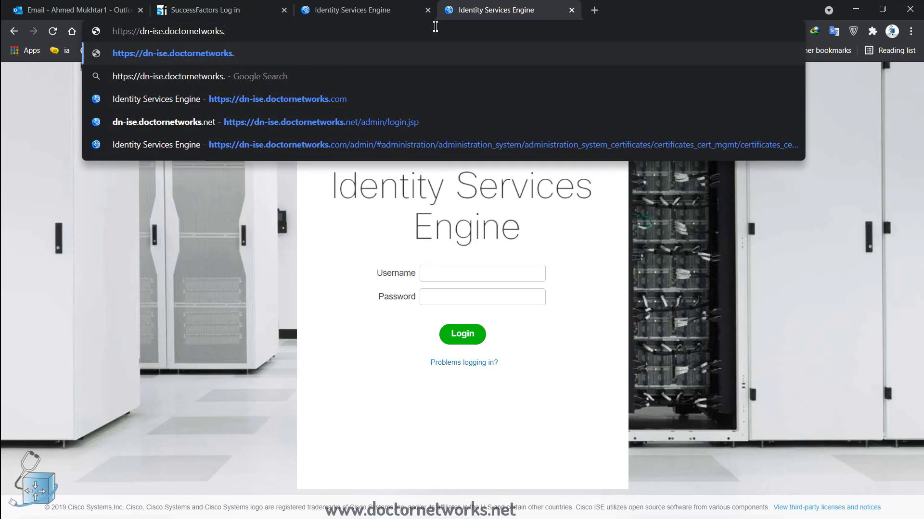
pyautogui.write('net')
pyautogui.press('Return')
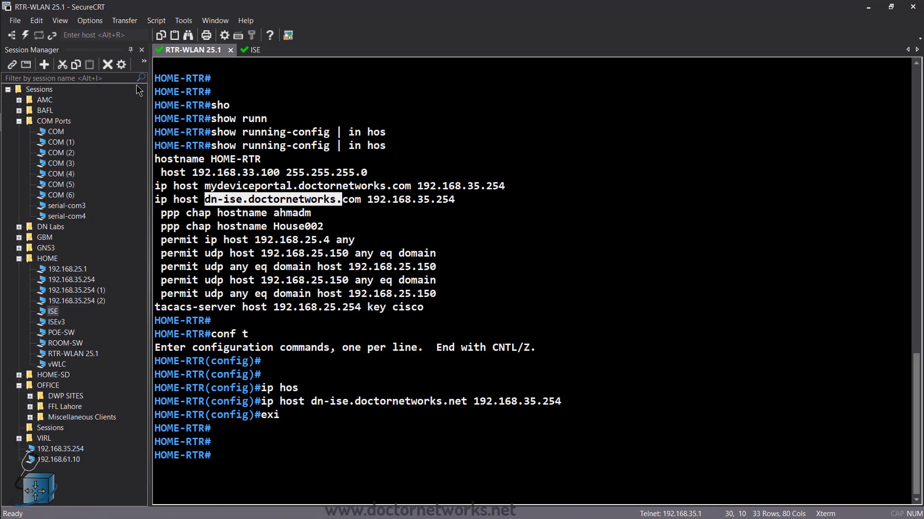
# In configuration mode, add an ip host mapping dn-ise.doctornetworks.ca to 192.168.35.254.
pyautogui.write('conf t')
pyautogui.press('Return')
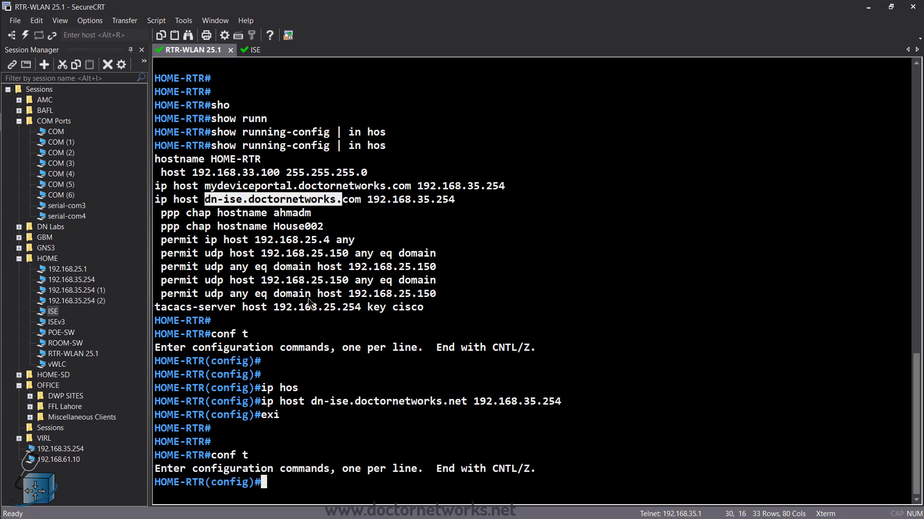
pyautogui.write('exi')
pyautogui.press('Up')
pyautogui.press('Up')
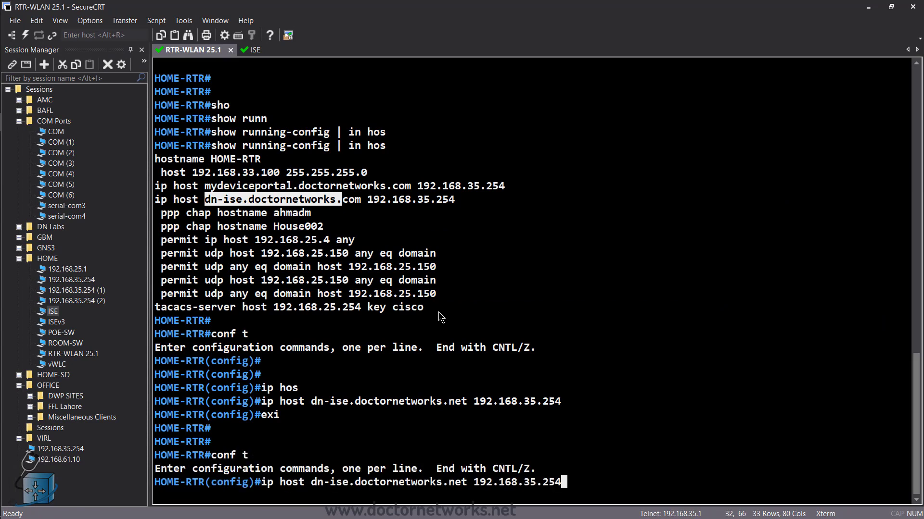
pyautogui.press('Left')
pyautogui.press('Left')
pyautogui.press('Left')
pyautogui.press('Left')
pyautogui.press('Left')
pyautogui.press('Left')
pyautogui.press('Left')
pyautogui.press('Left')
pyautogui.press('Left')
pyautogui.press('Left')
pyautogui.press('Left')
pyautogui.press('Left')
pyautogui.press('Left')
pyautogui.press('Left')
pyautogui.press('BackSpace')
pyautogui.press('BackSpace')
pyautogui.press('BackSpace')
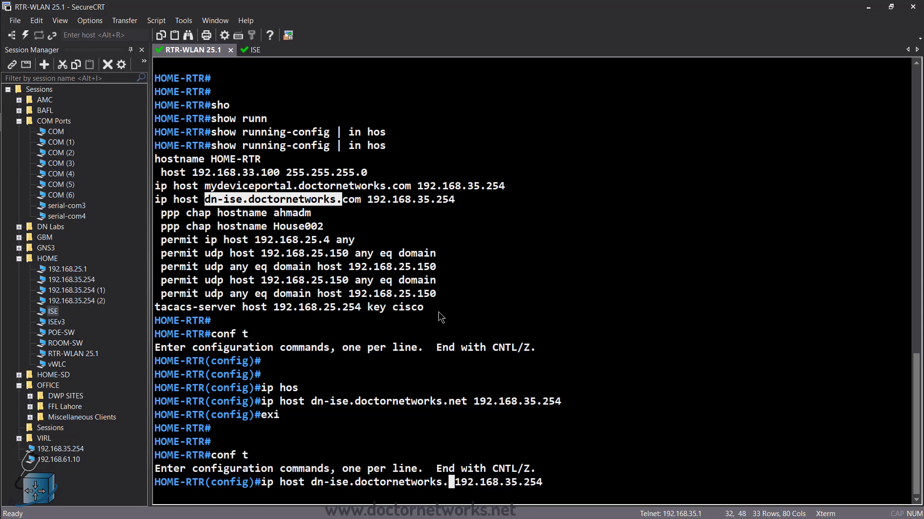
pyautogui.write('ca')
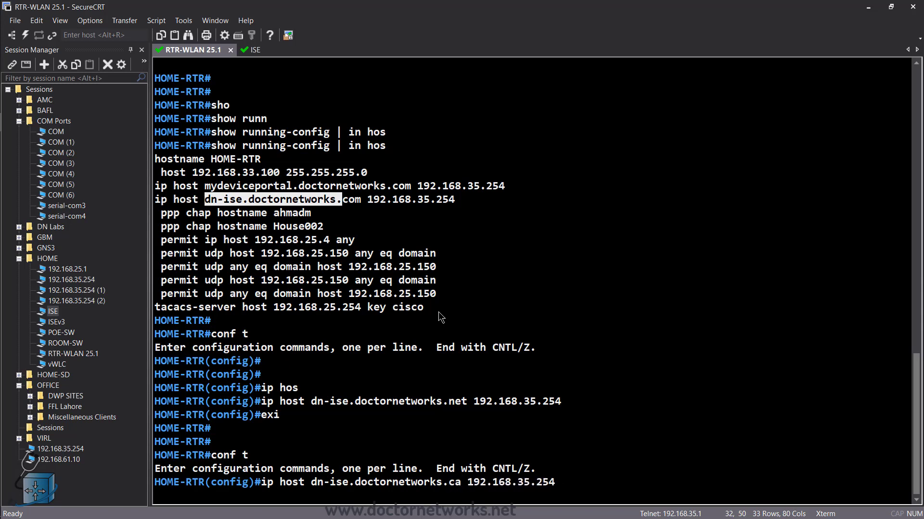
pyautogui.press('Return')
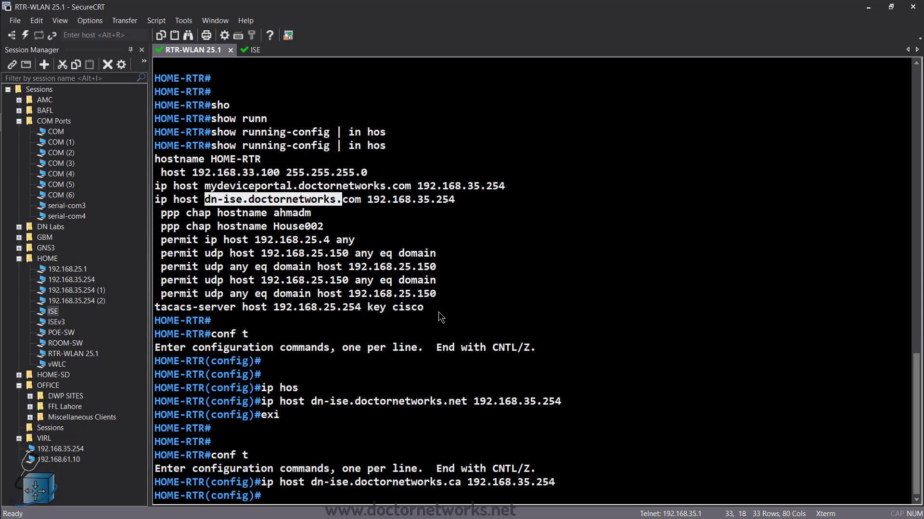
# Copy the name dn-ise.doctornetworks.ca from the router session.
pyautogui.moveTo(459, 481); pyautogui.dragTo(316, 484)
pyautogui.rightClick(316, 484)
pyautogui.press('super+d')
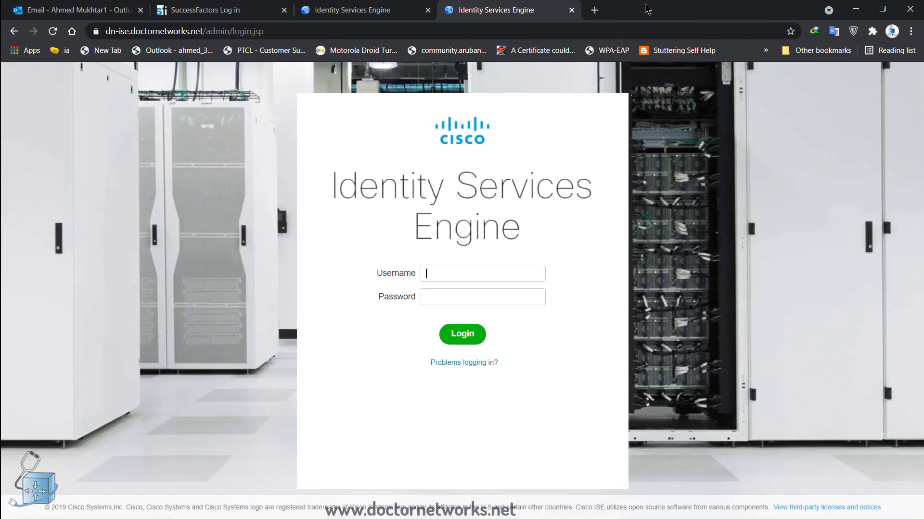
# Load dn-ise.doctornetworks.ca in a new tab, check its NET::ERR_CERT_COMMON_NAME_INVALID certificate details, then return to ISE.
pyautogui.click(595, 10)
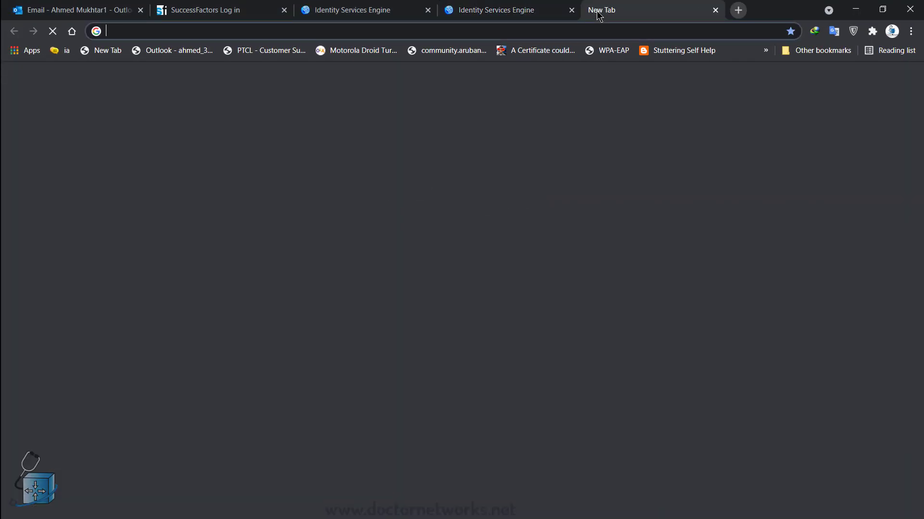
pyautogui.write('dn-ise.doctornetworks.ca')
pyautogui.press('Return')
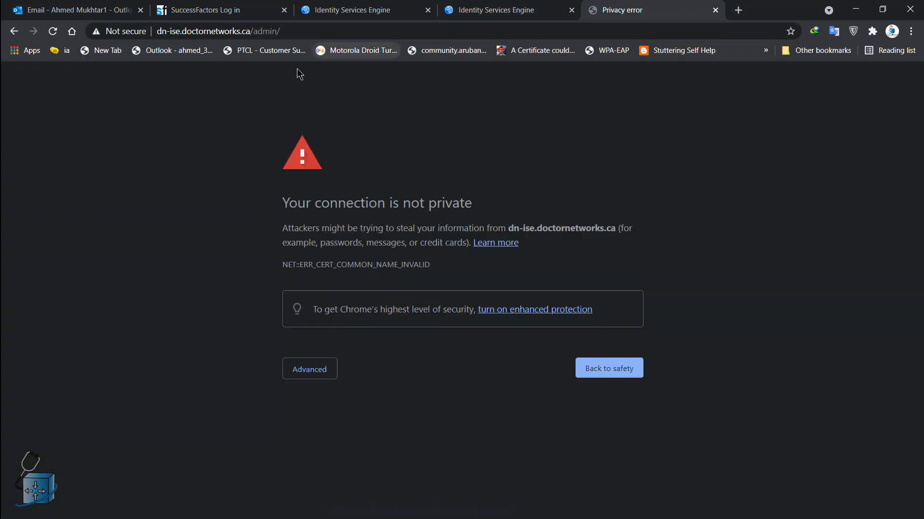
pyautogui.moveTo(430, 265); pyautogui.dragTo(300, 268)
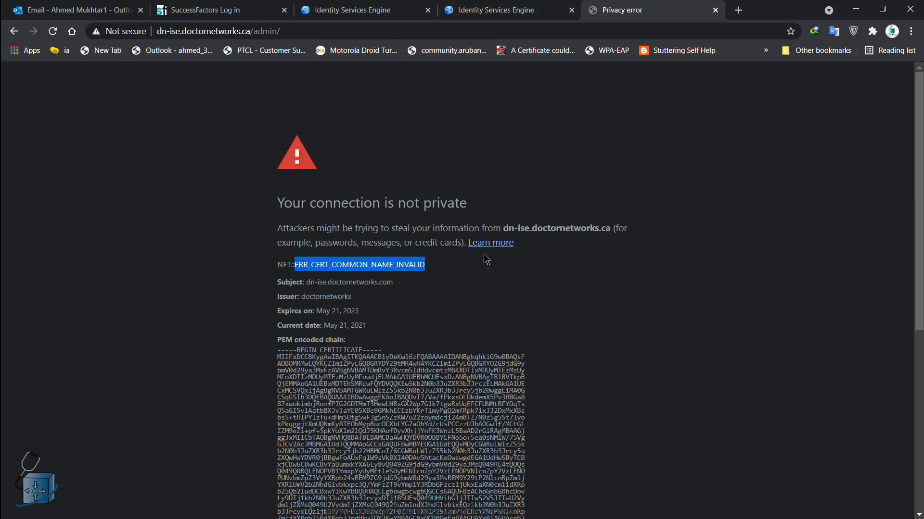
pyautogui.moveTo(920, 150); pyautogui.dragTo(920, 210)
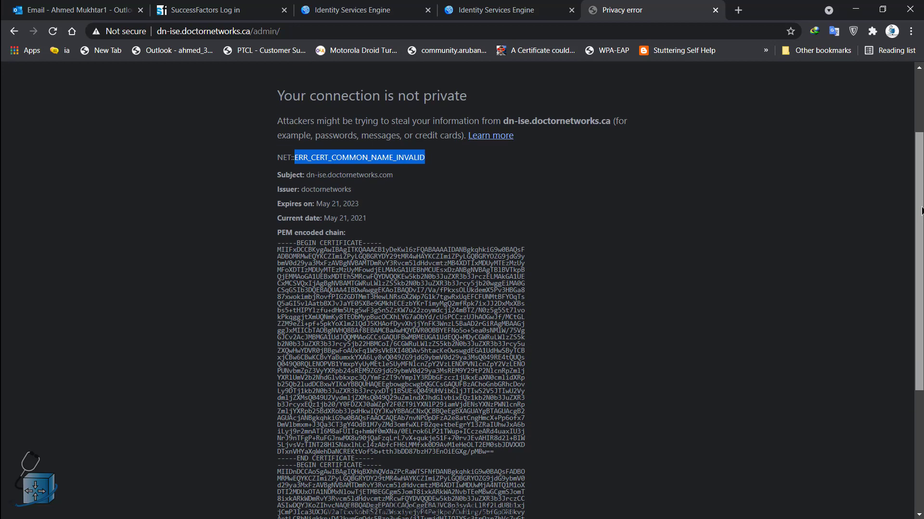
pyautogui.moveTo(920, 210); pyautogui.dragTo(920, 150)
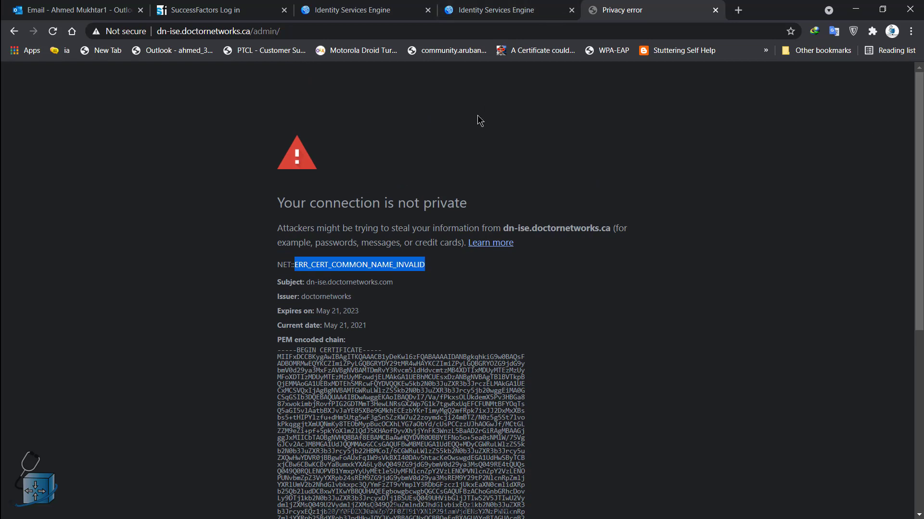
pyautogui.click(462, 11)
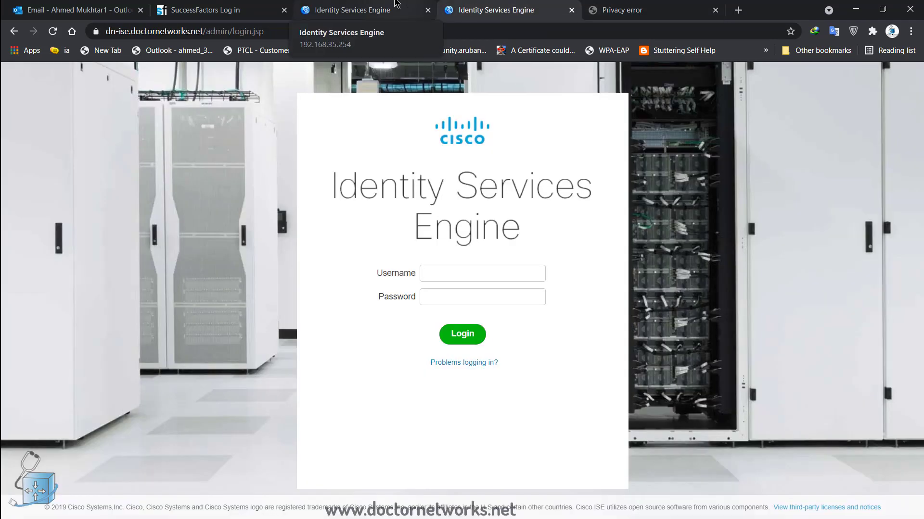